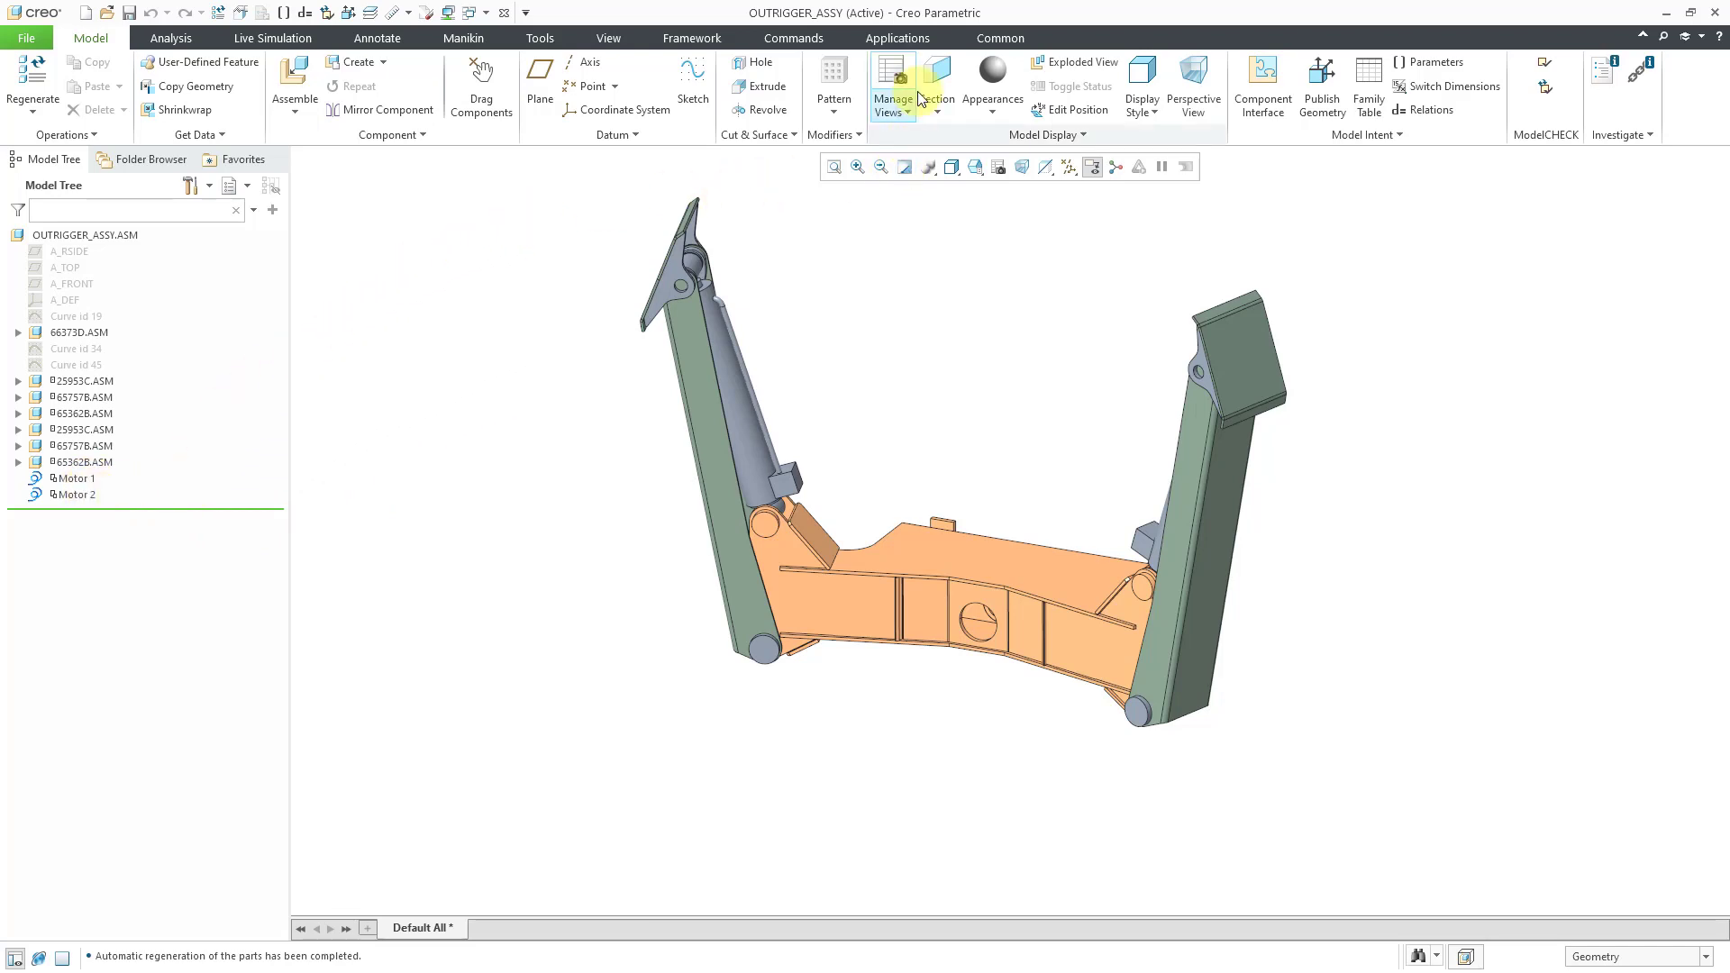
Switch the outrigger assembly to the Mechanism application and inspect its joints and motors from several angles
click(908, 37)
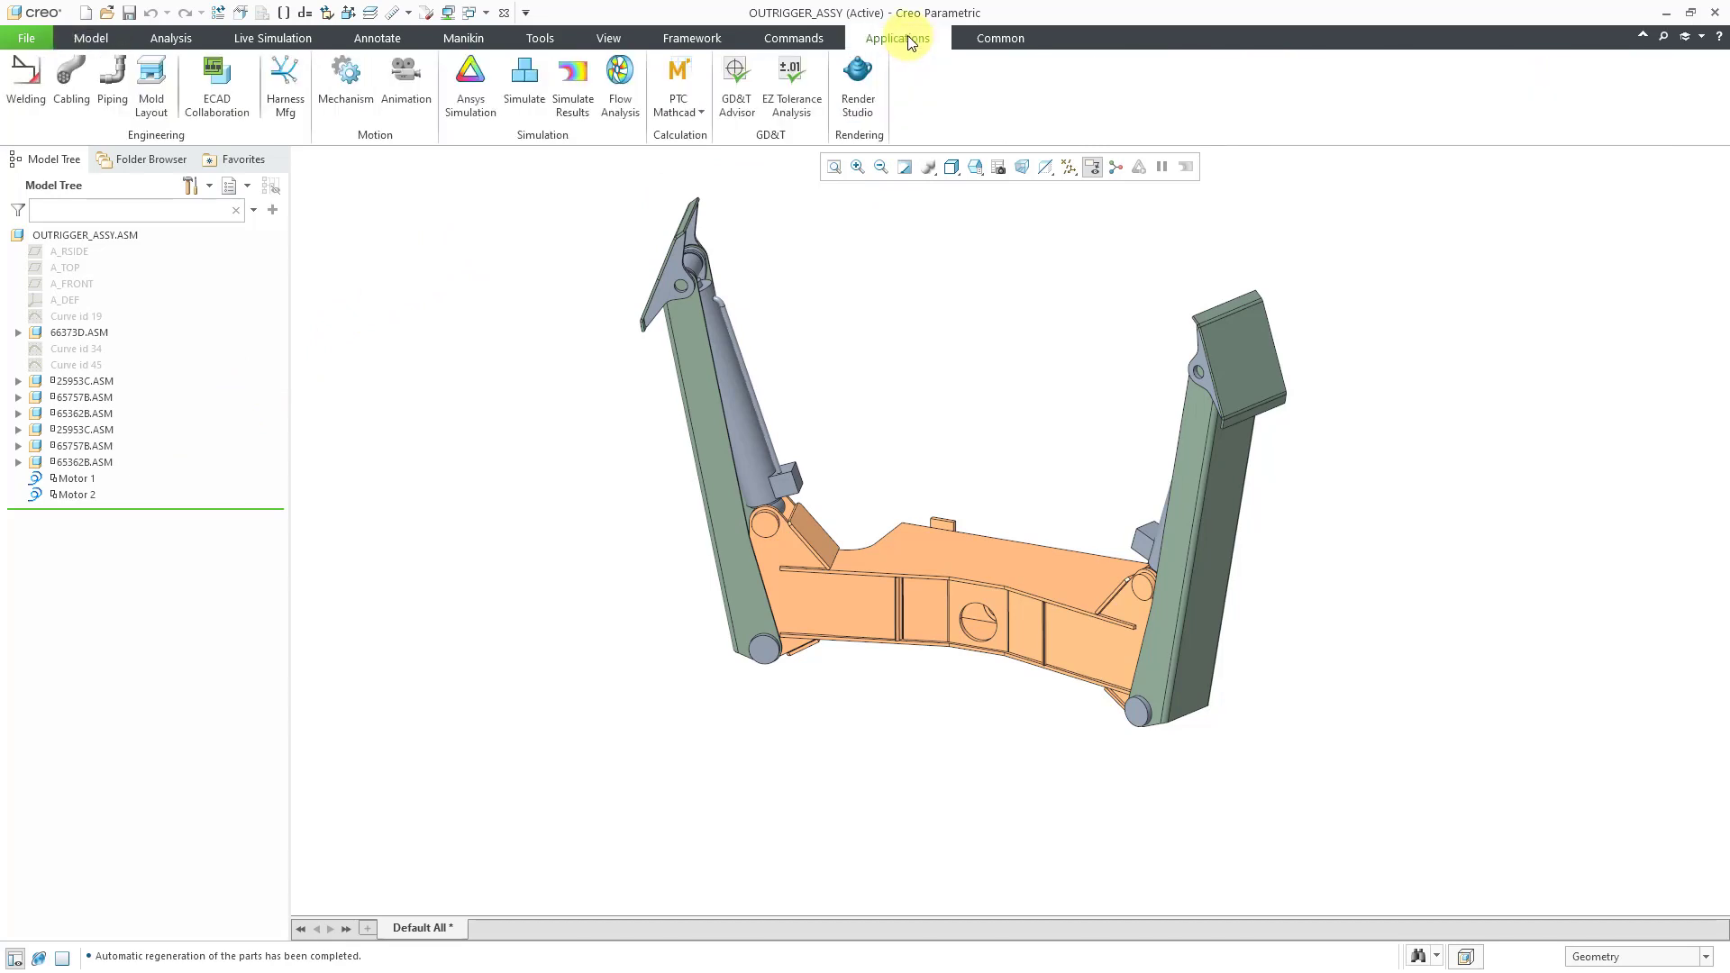
click(350, 96)
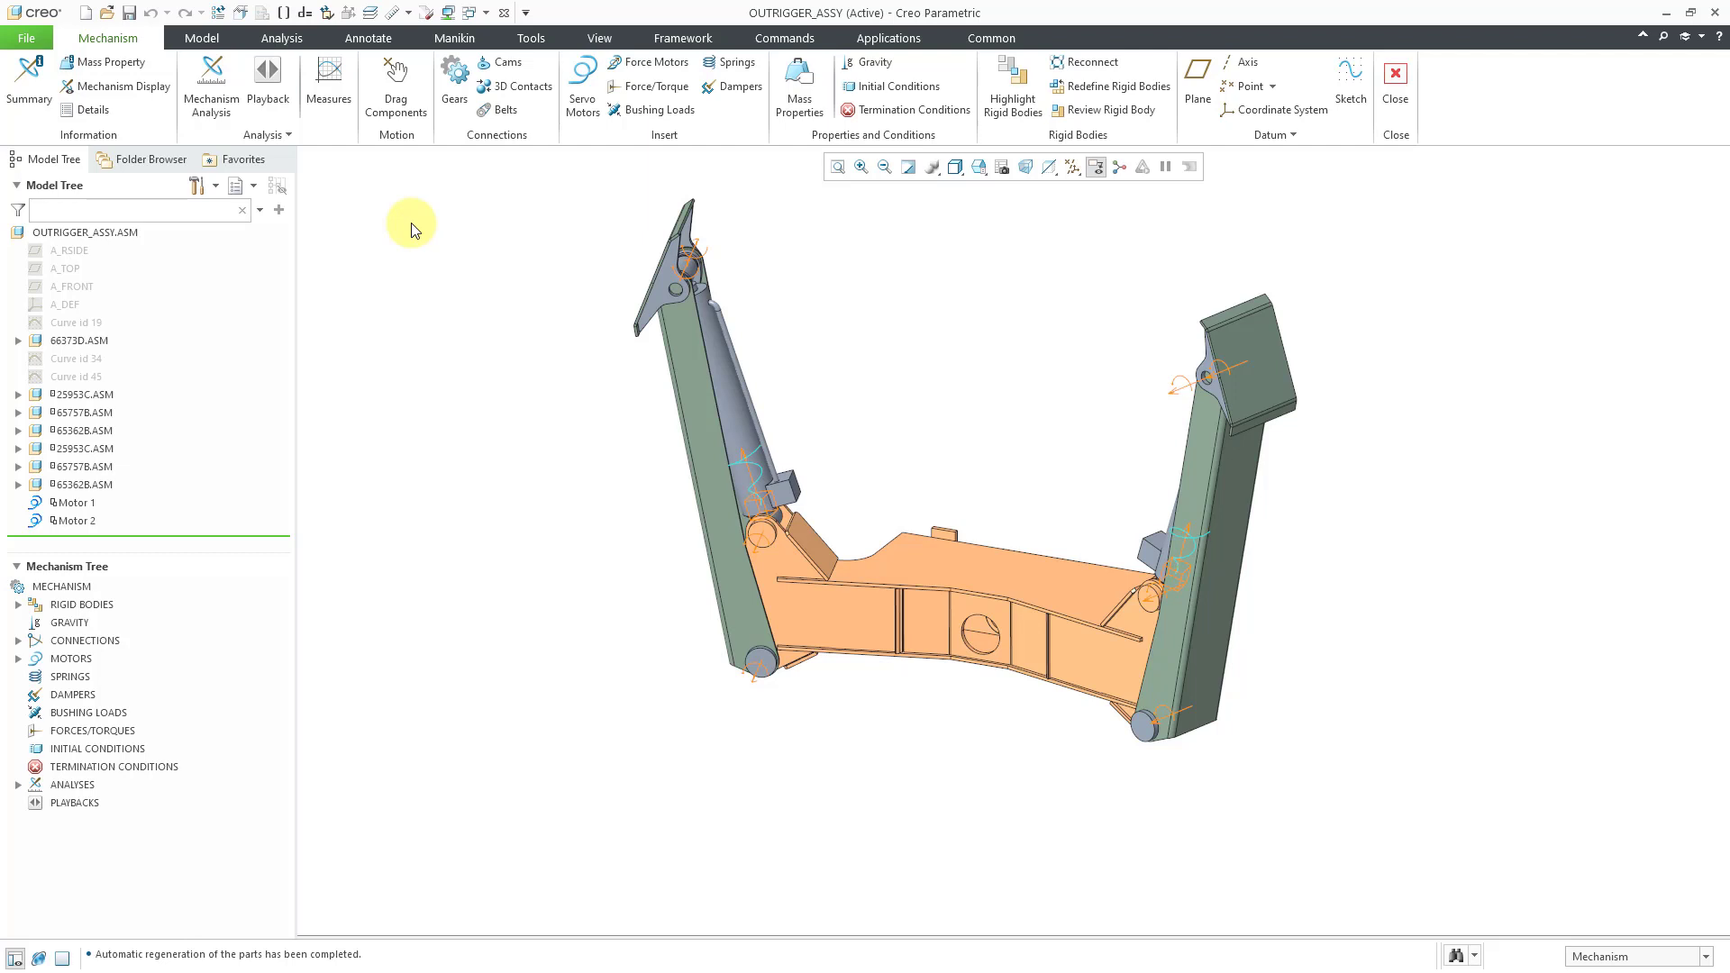
middle_drag(779, 330, 718, 311)
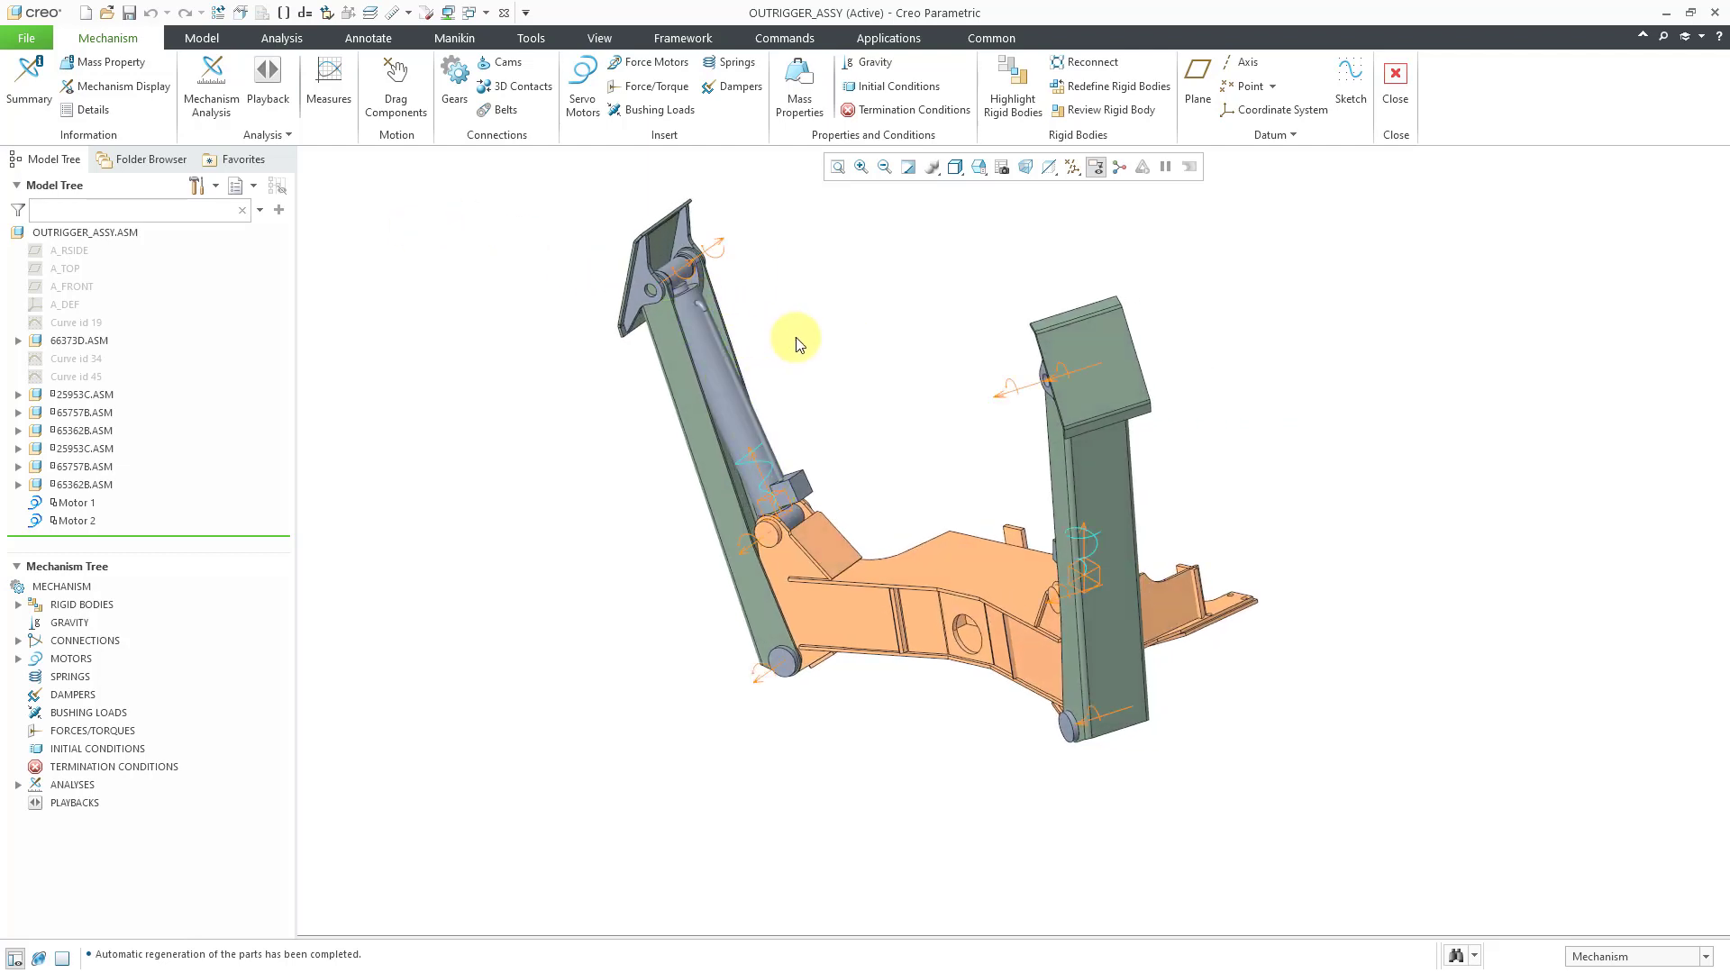
mouse_move(796, 382)
middle_down()
mouse_move(873, 363)
mouse_move(963, 408)
middle_up()
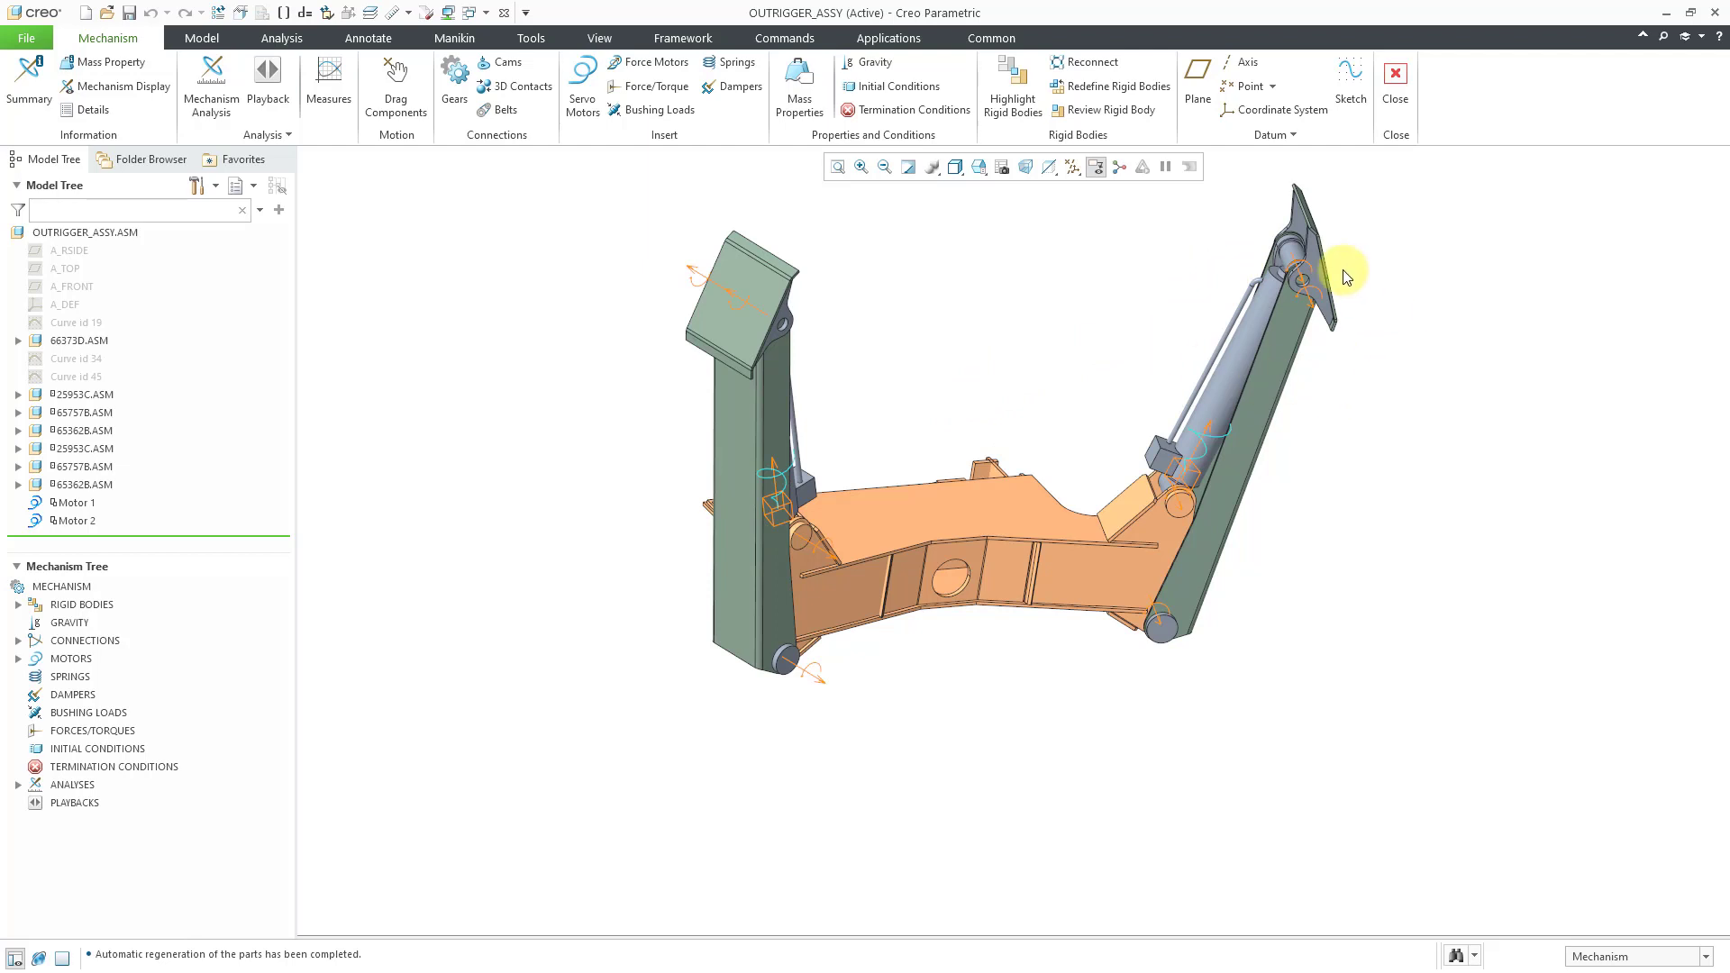
middle_drag(1318, 485, 1296, 475)
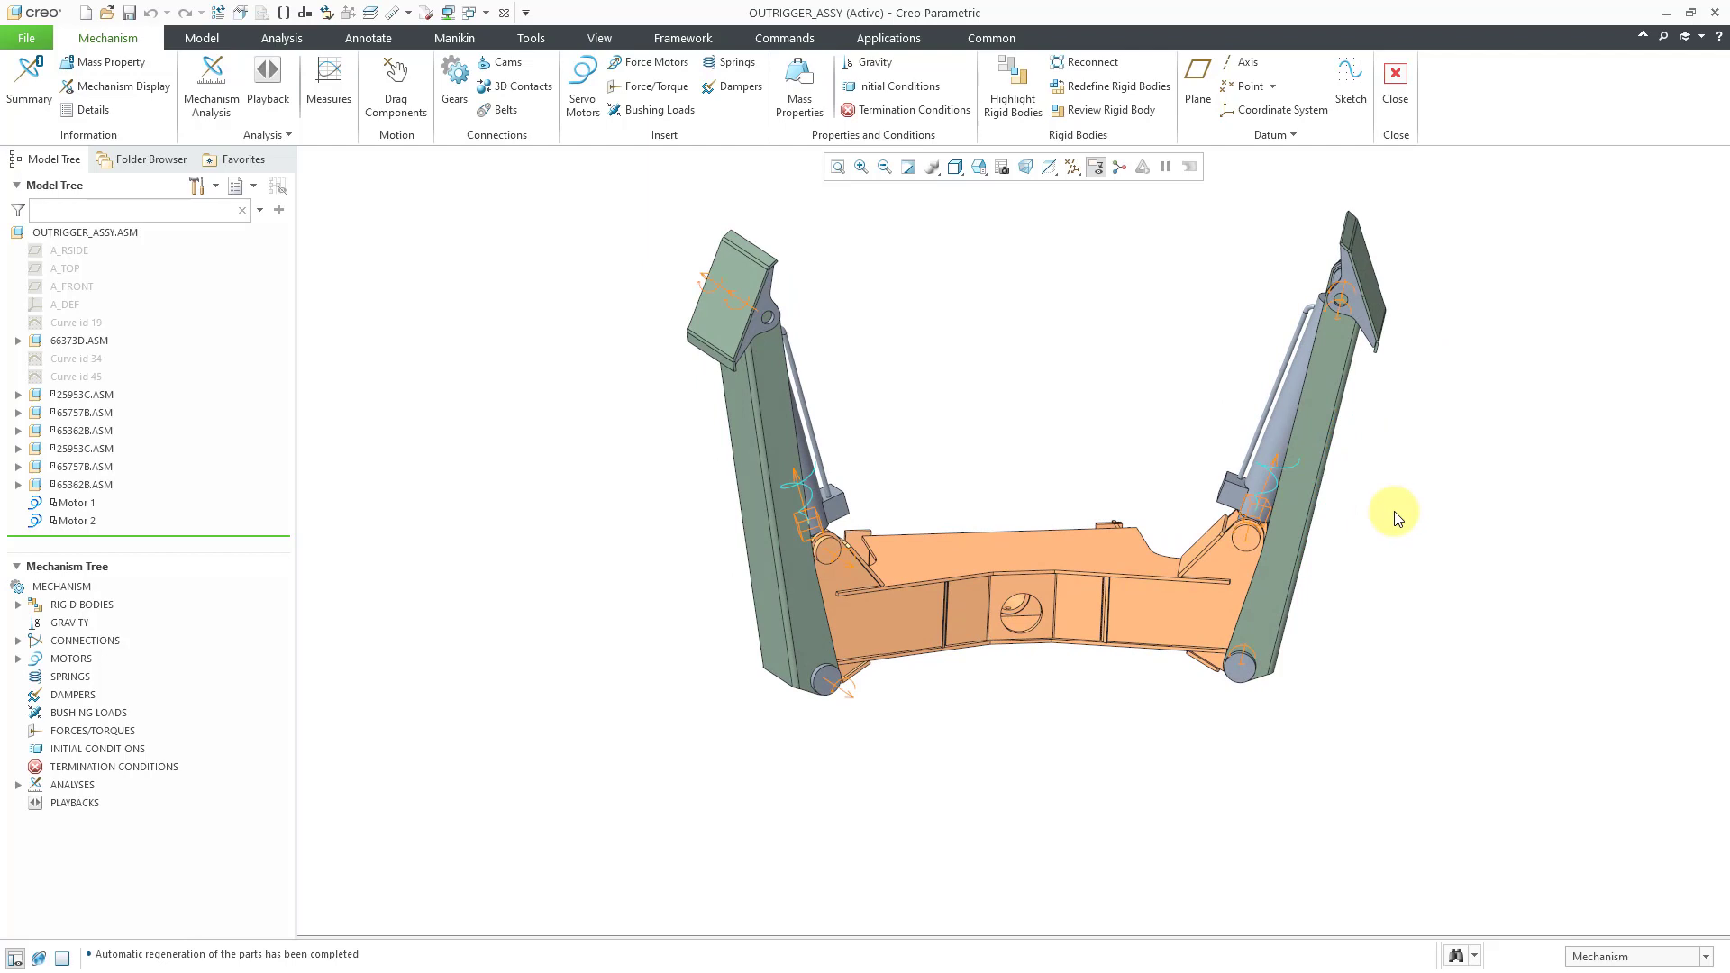
shift+middle_drag(1370, 517, 1305, 531)
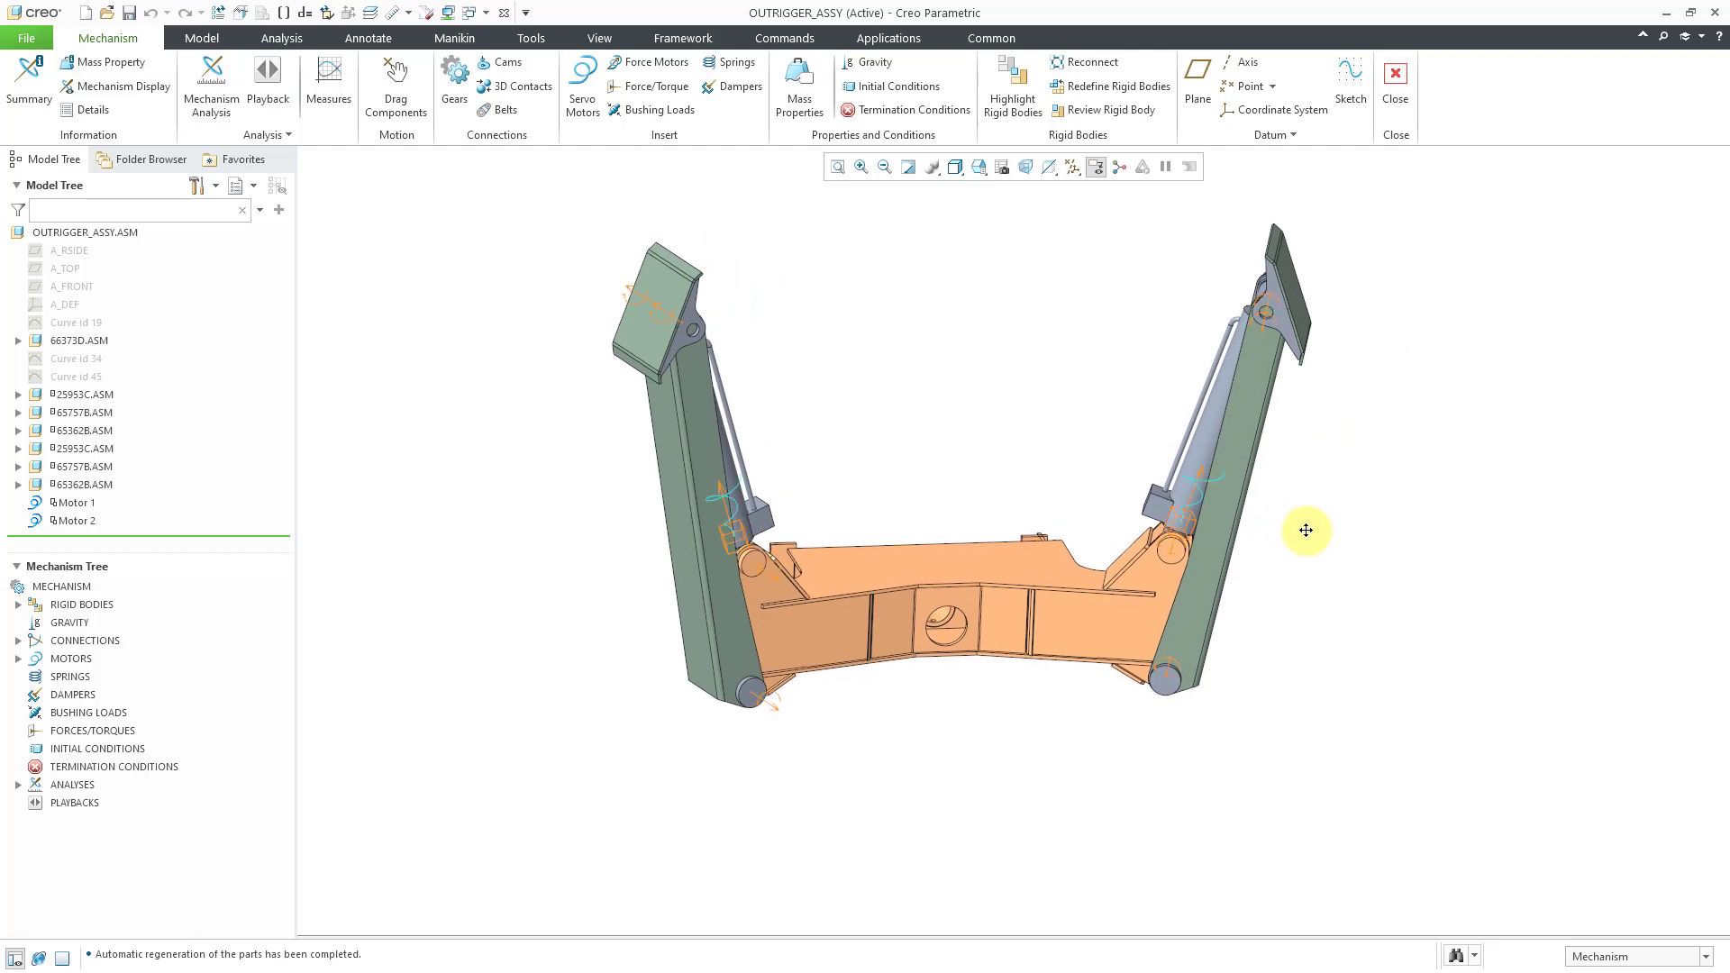
Open the kinematic analysis AnalysisDefinition1 for editing, check its assigned motors, and run it
click(18, 785)
click(144, 804)
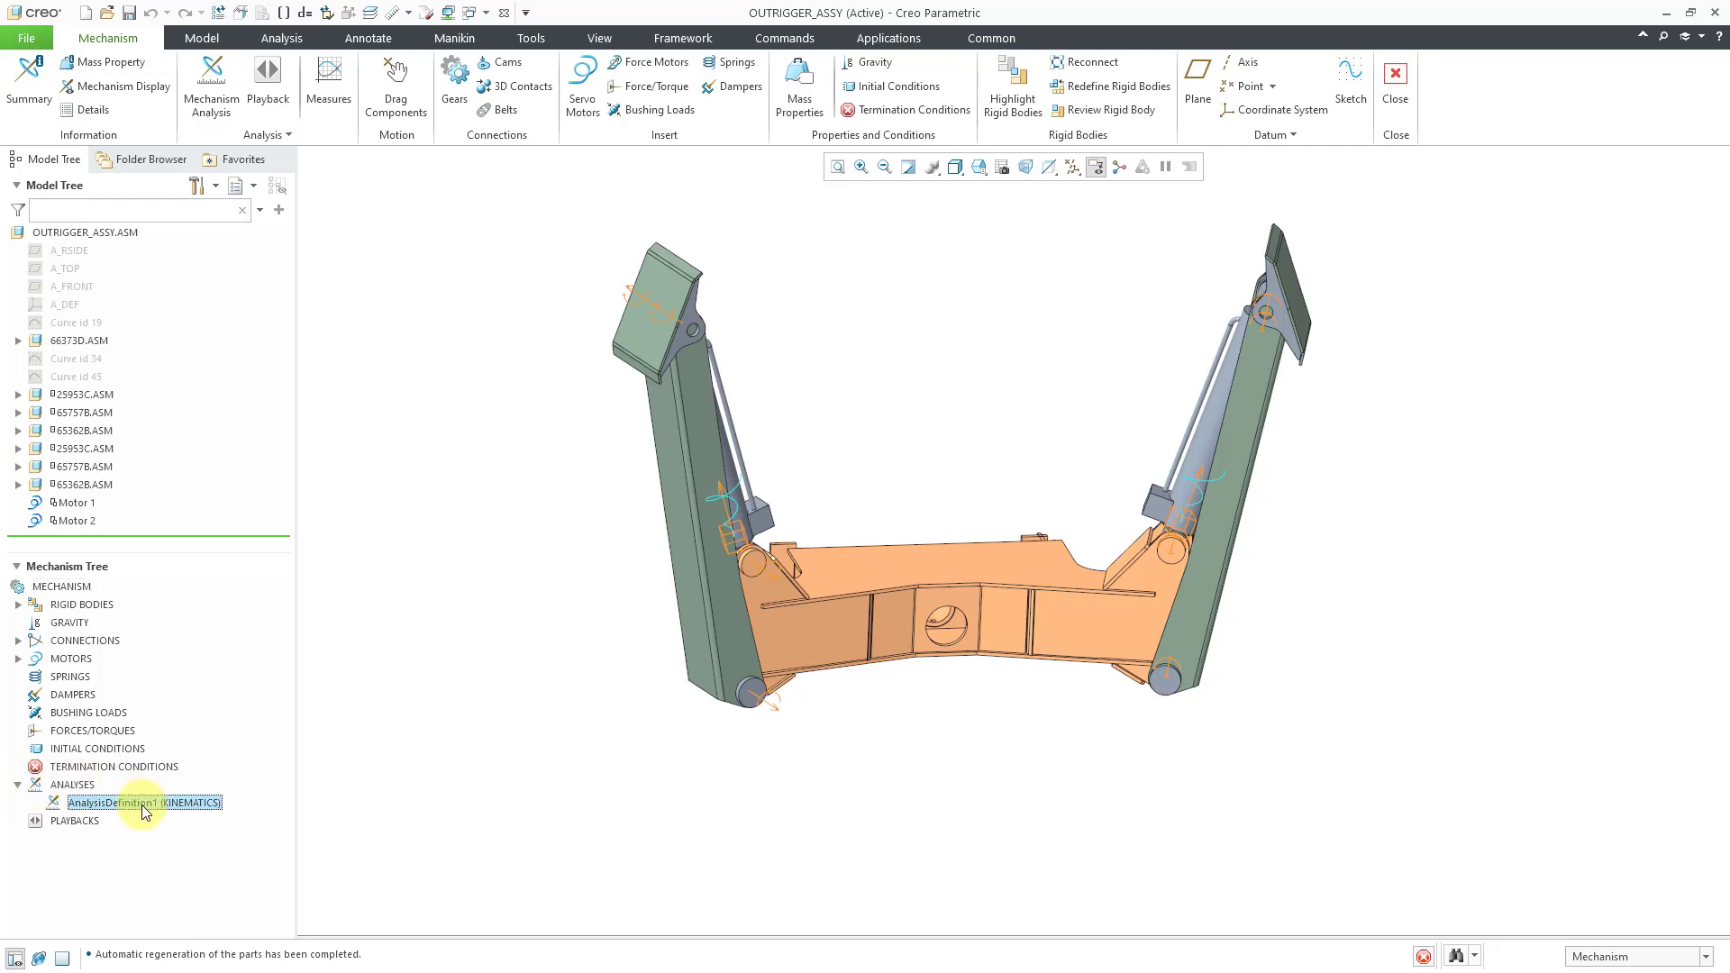
click(175, 746)
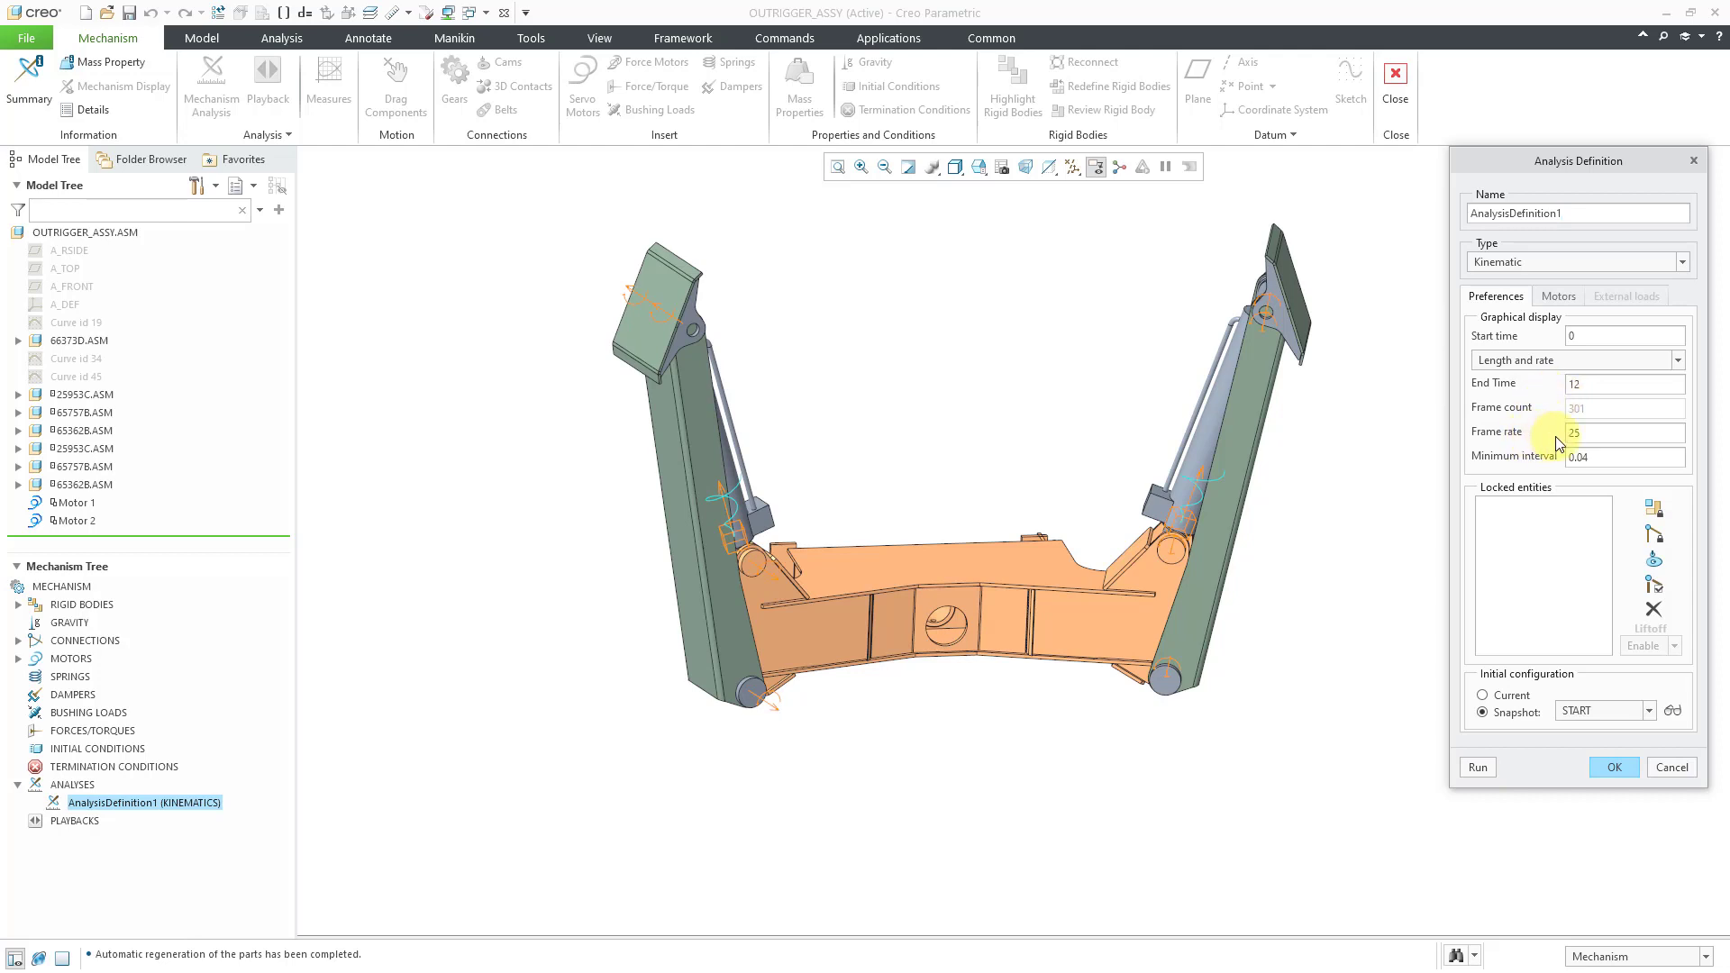
click(1558, 295)
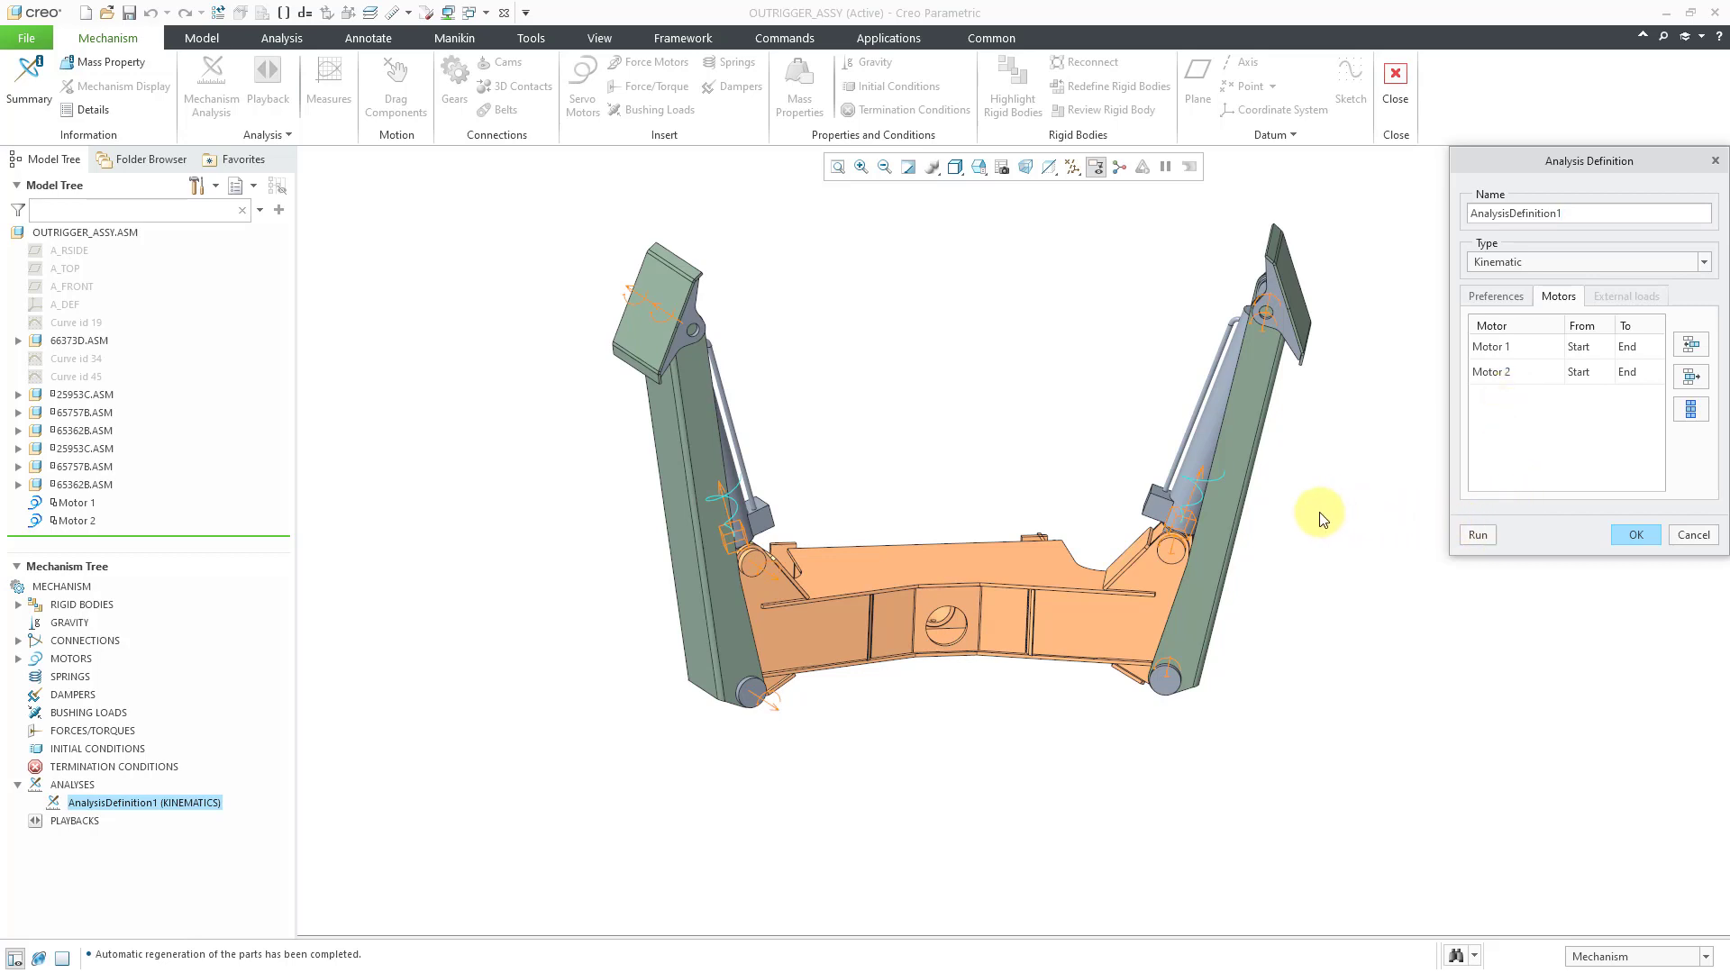
shift+middle_drag(1320, 512, 1198, 500)
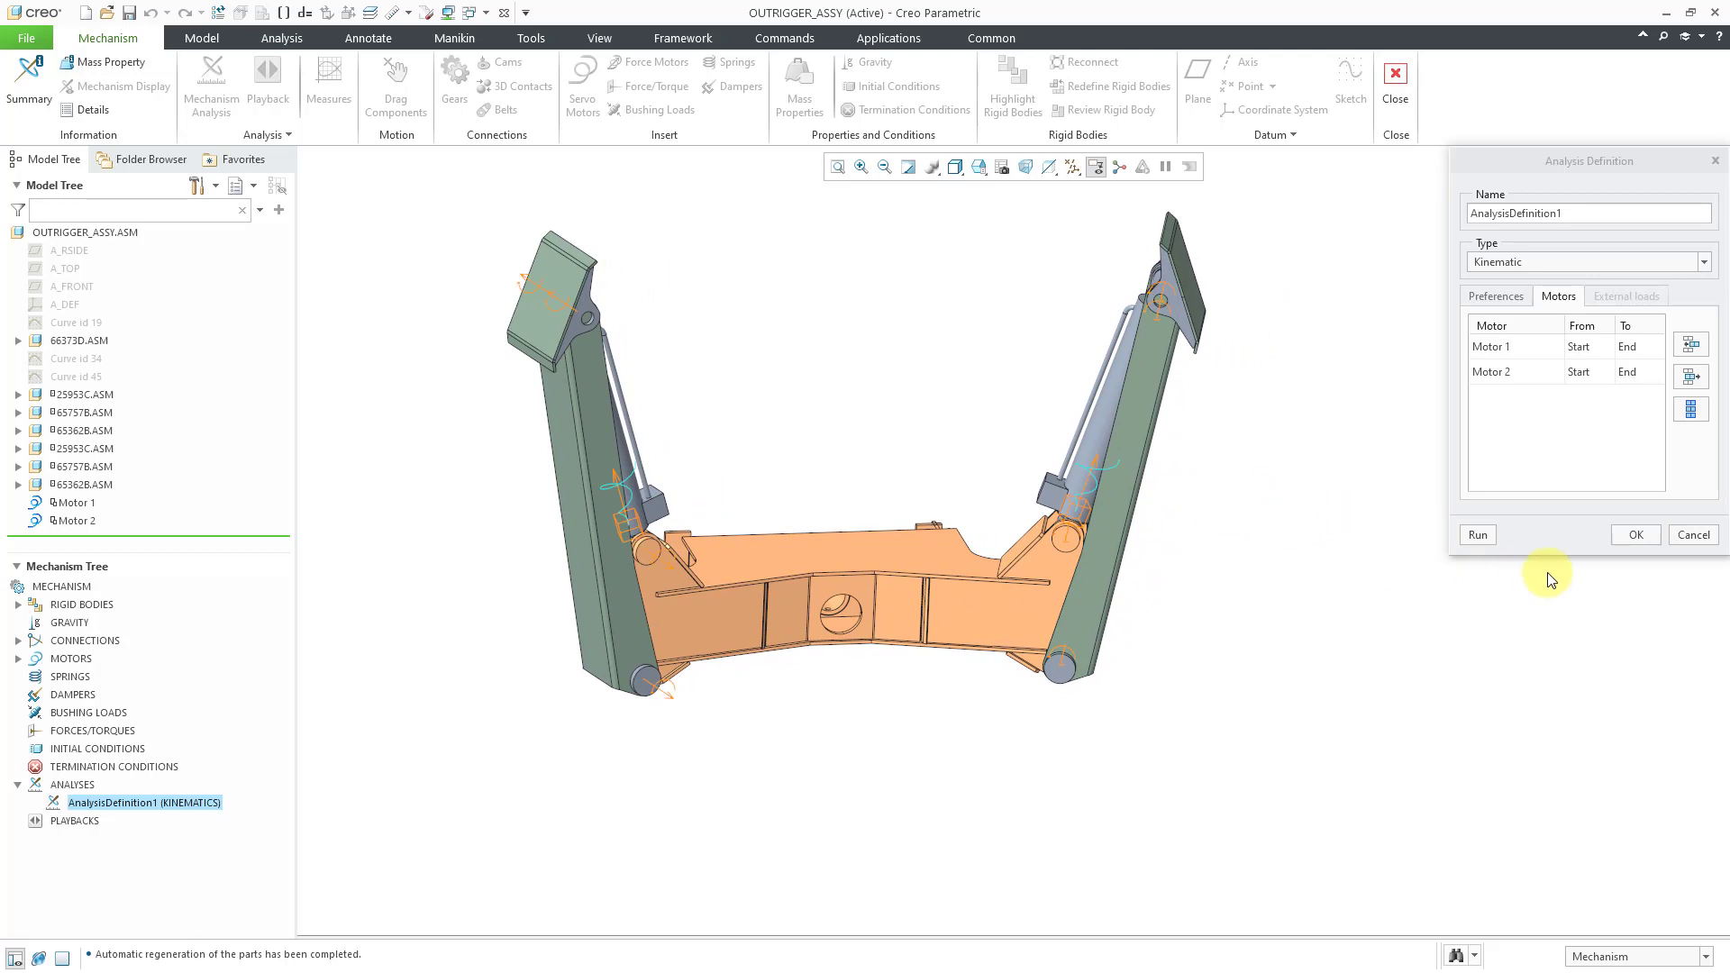
click(1478, 534)
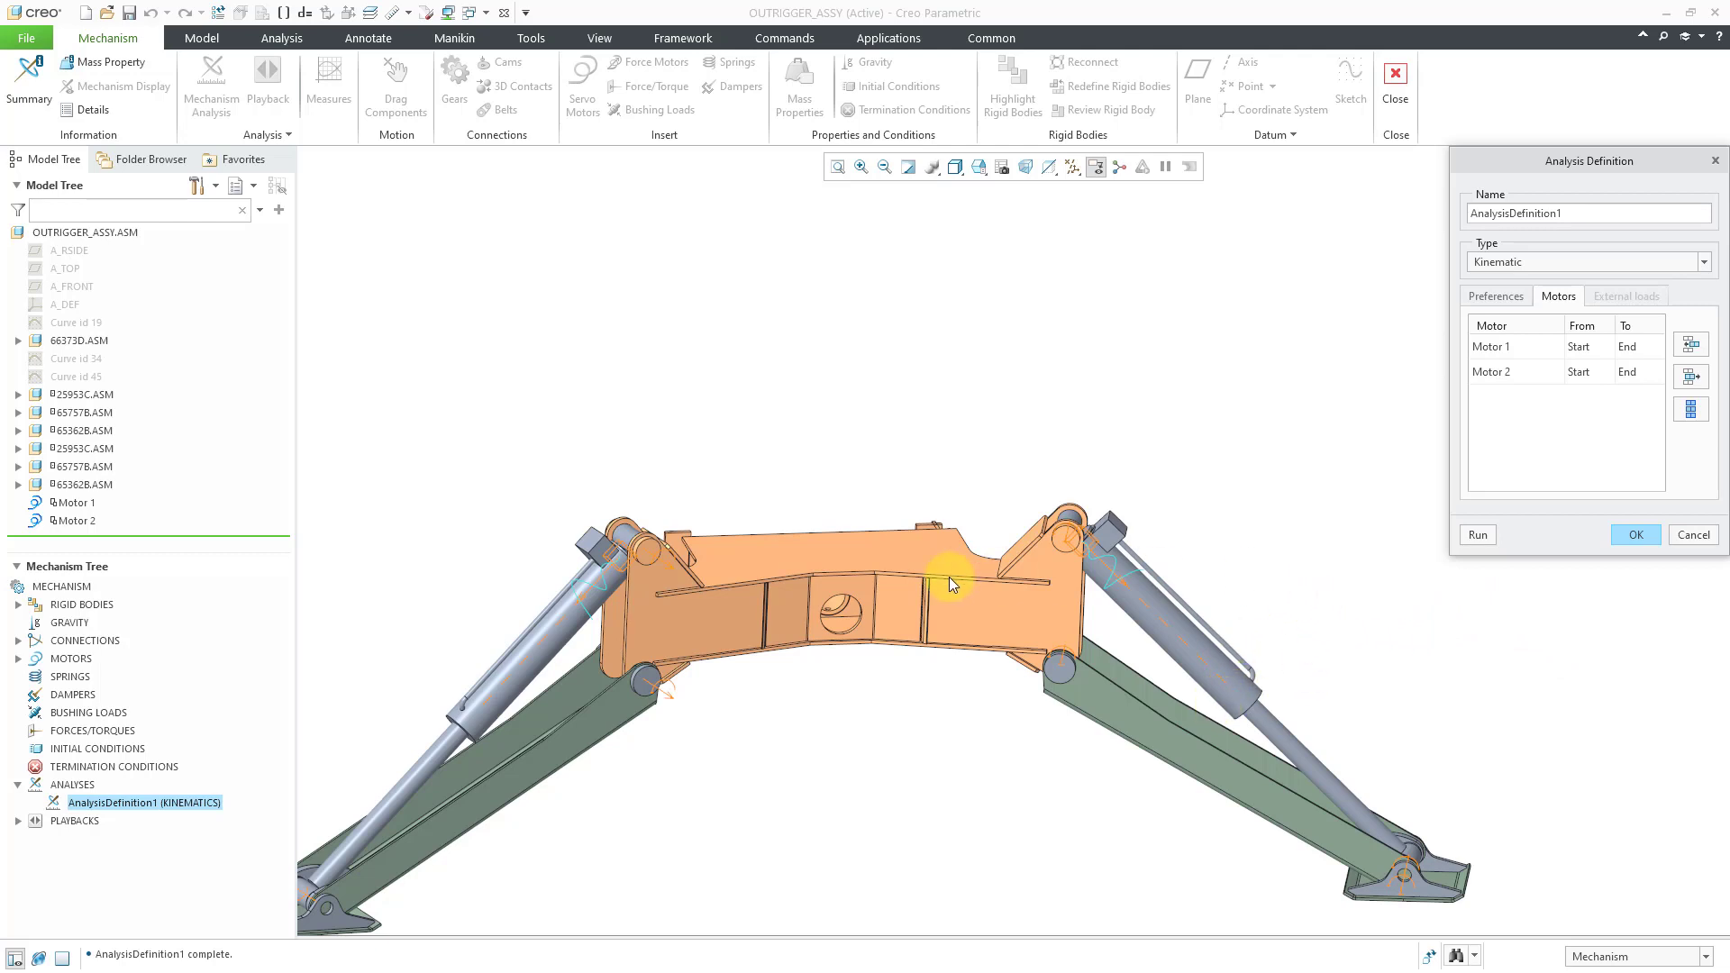
shift+middle_drag(949, 575, 1046, 436)
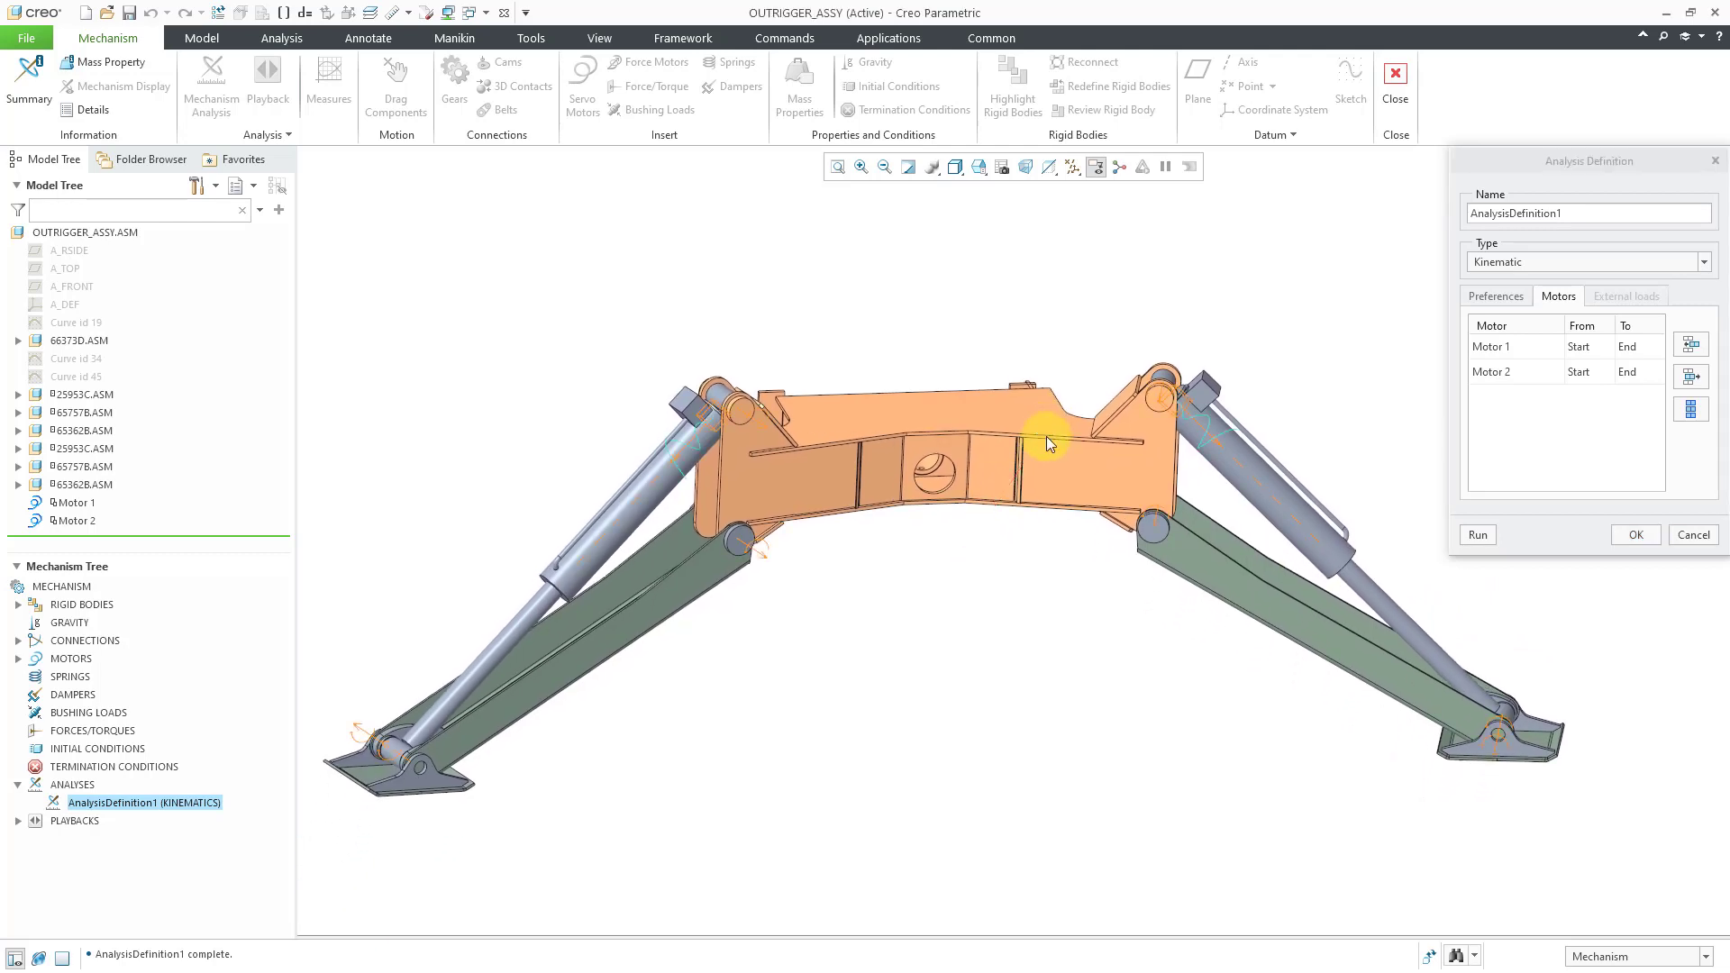
click(1645, 535)
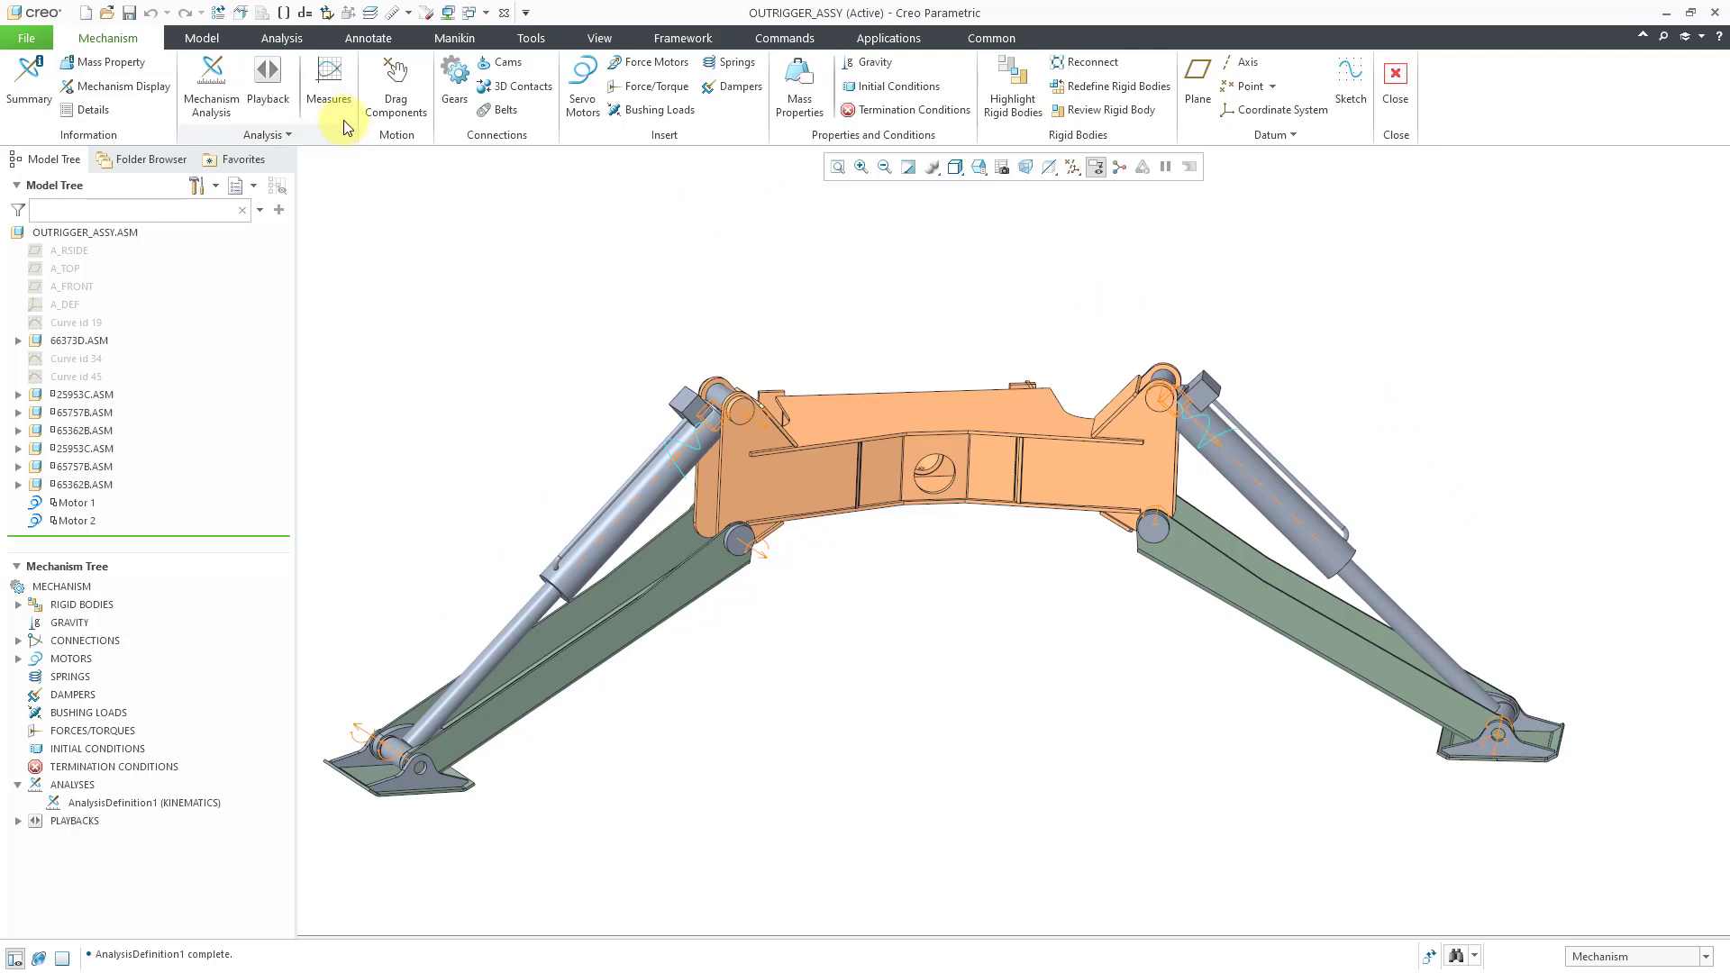
Open the mechanism measure results and keep Measure vs. time as the graph type
click(329, 90)
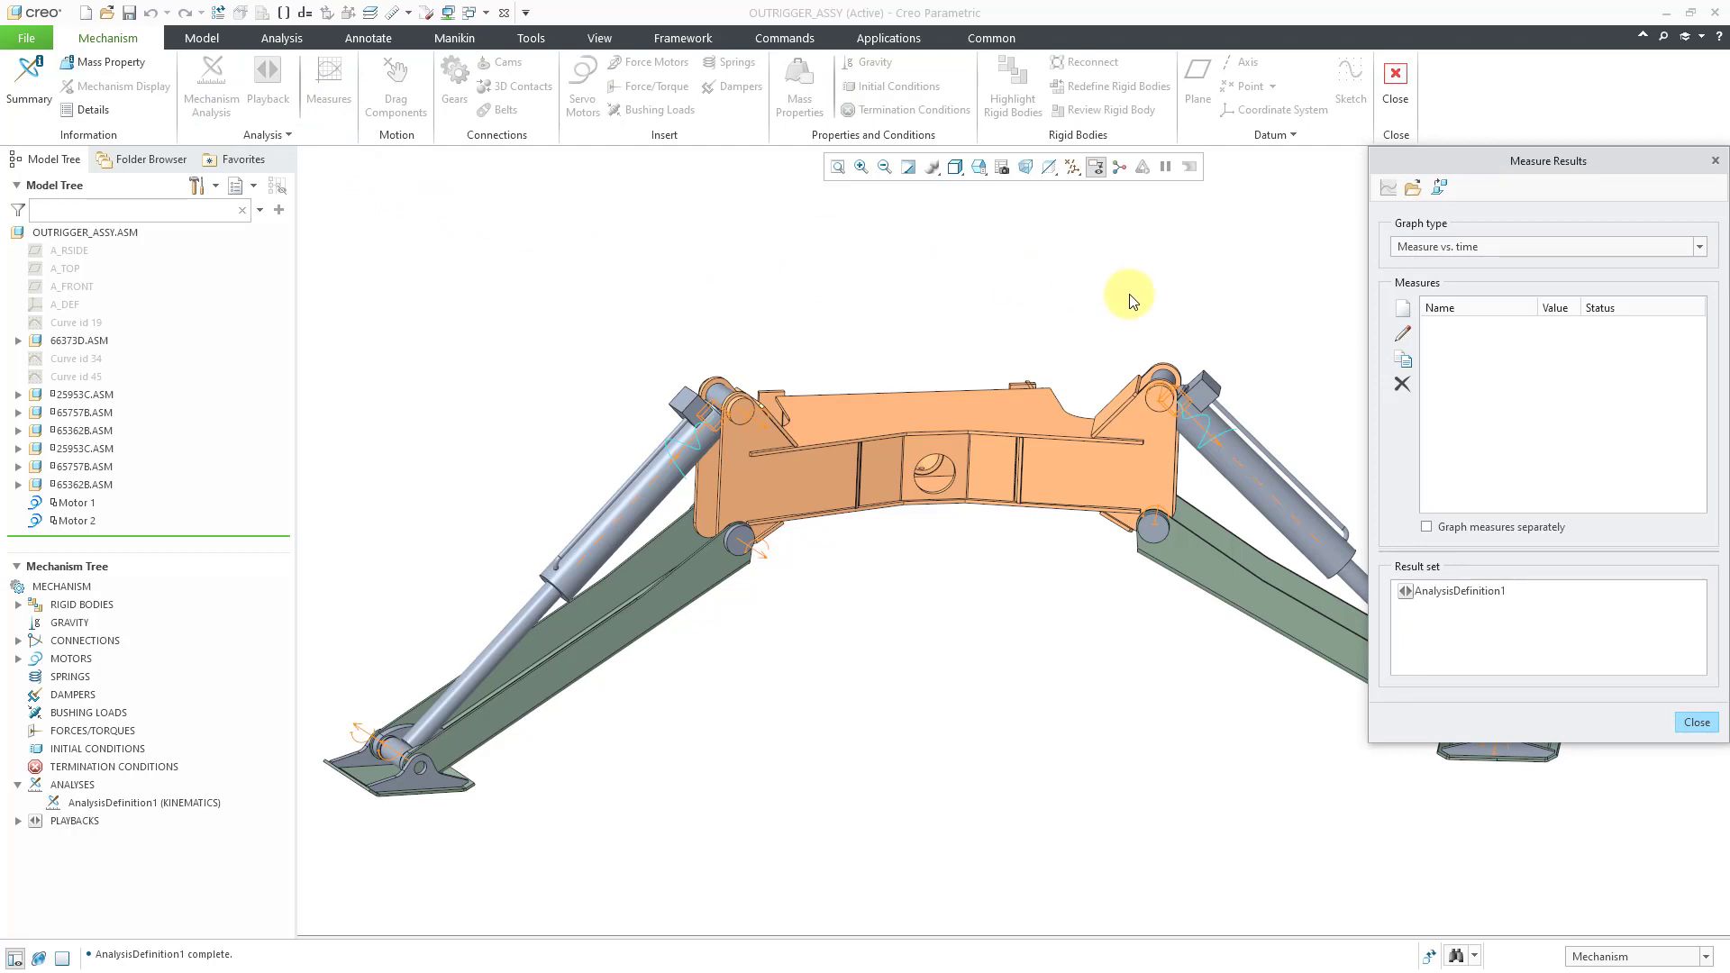
click(1497, 249)
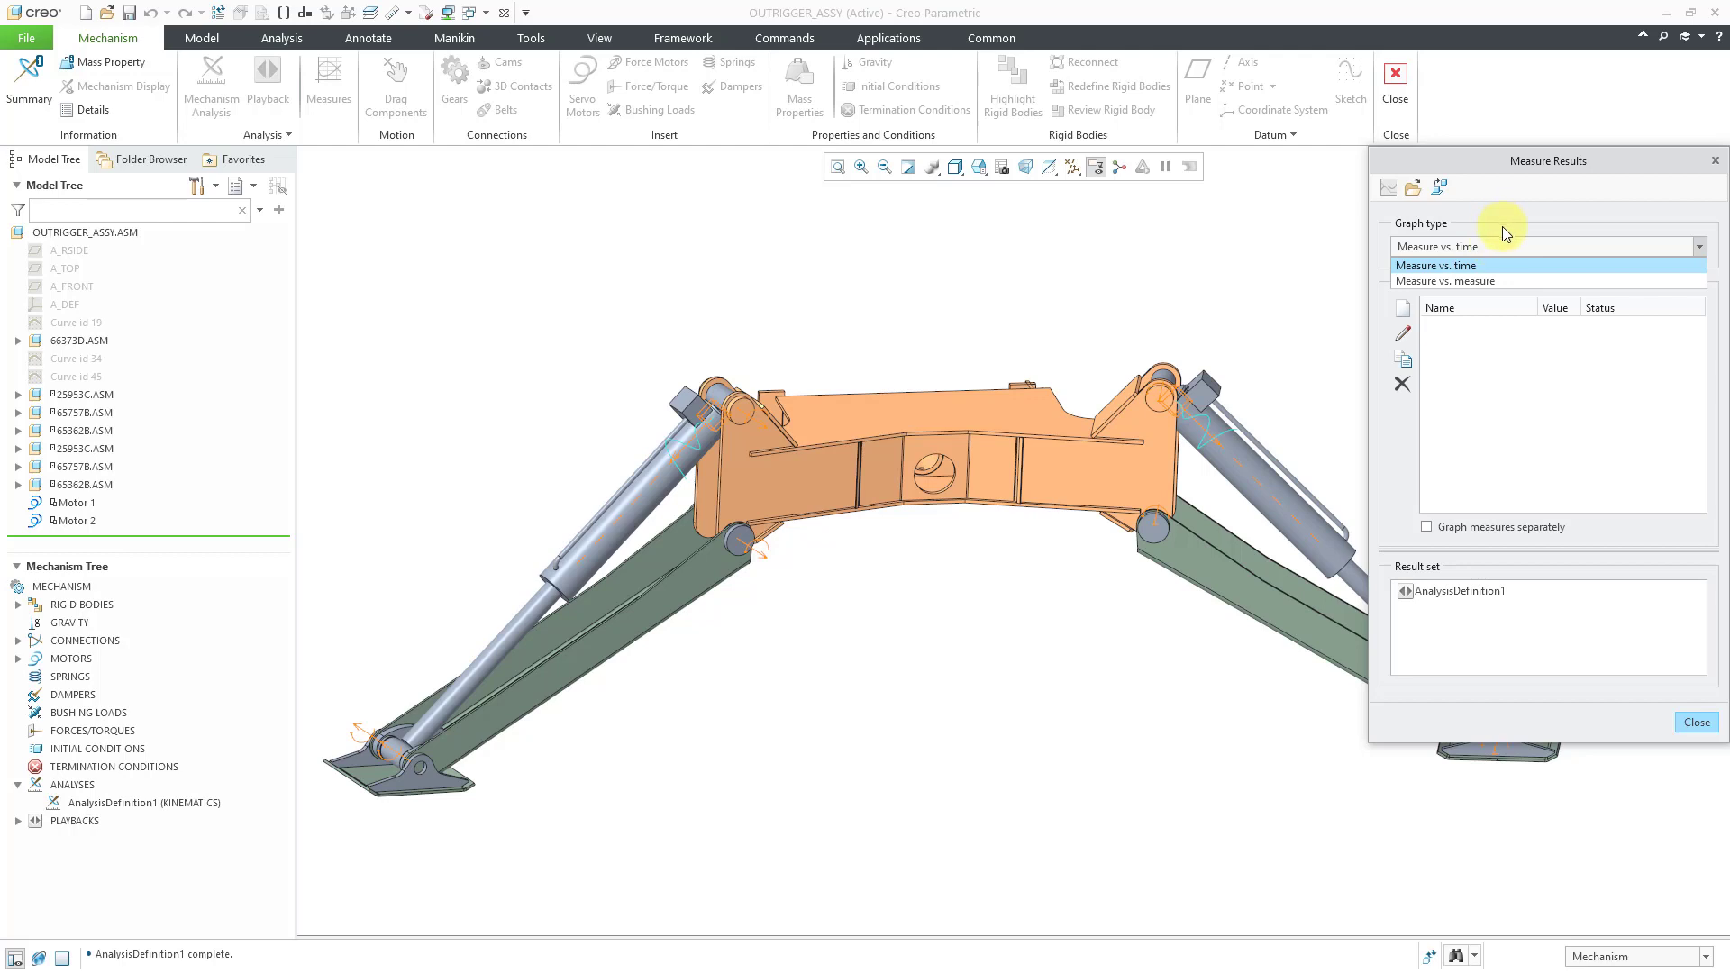
click(1502, 228)
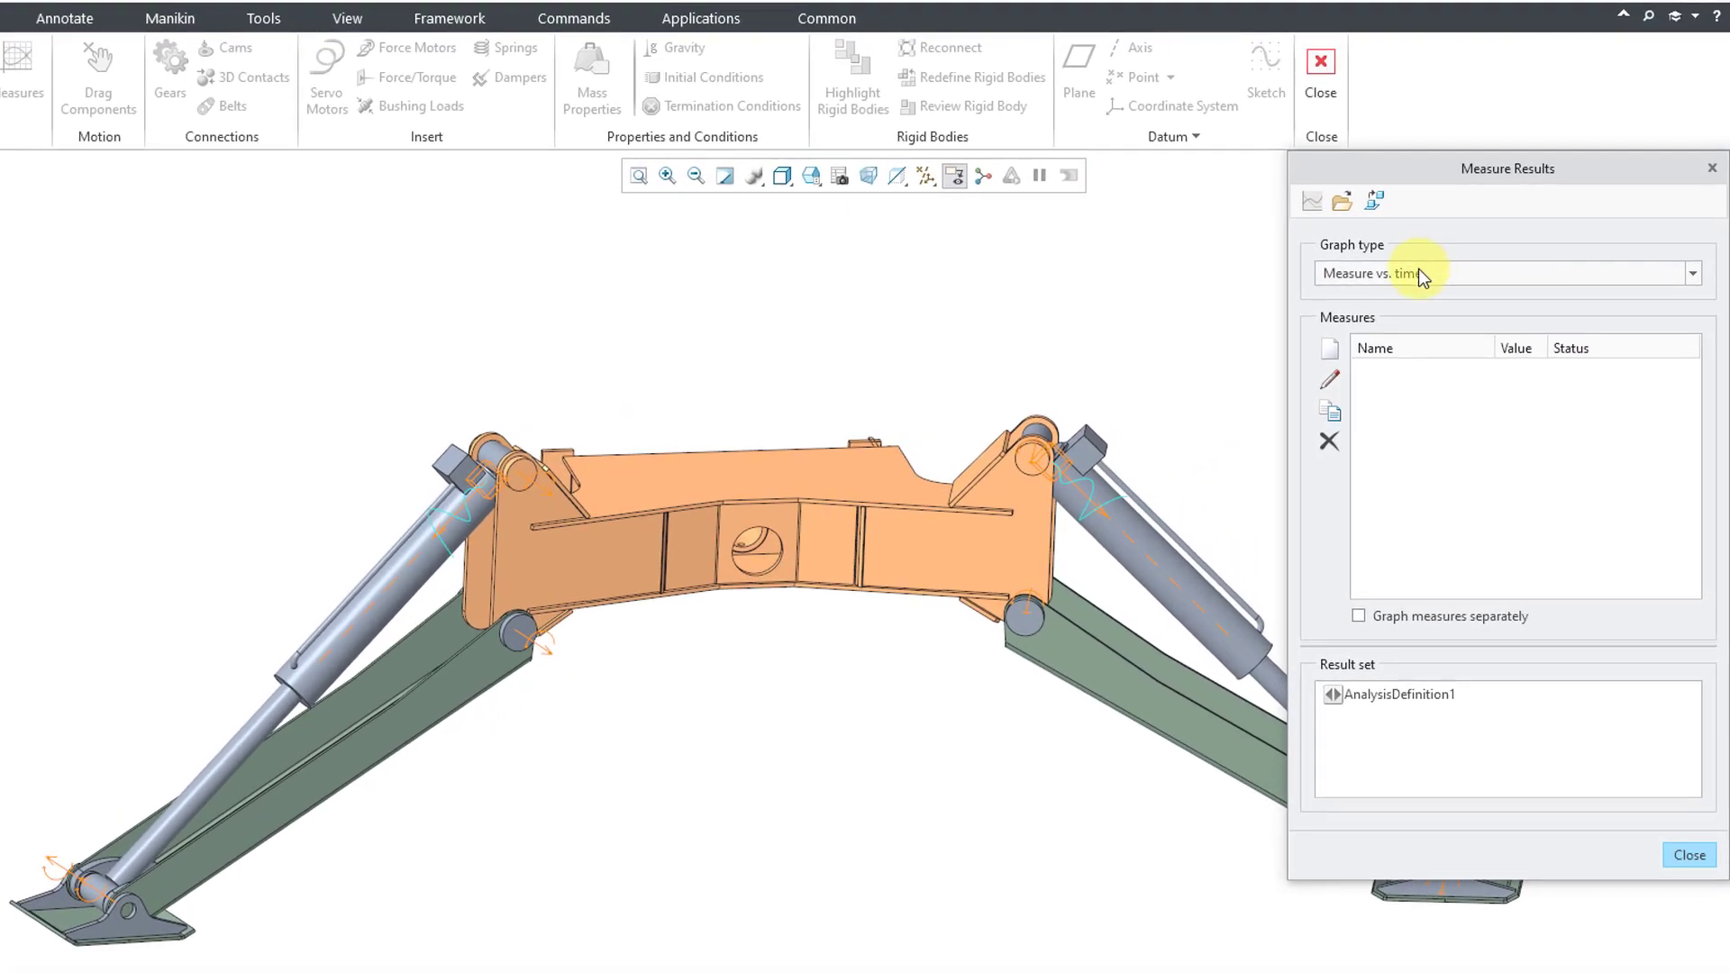
Create a measure named DOF of type System with the property Degrees of freedom
click(1334, 354)
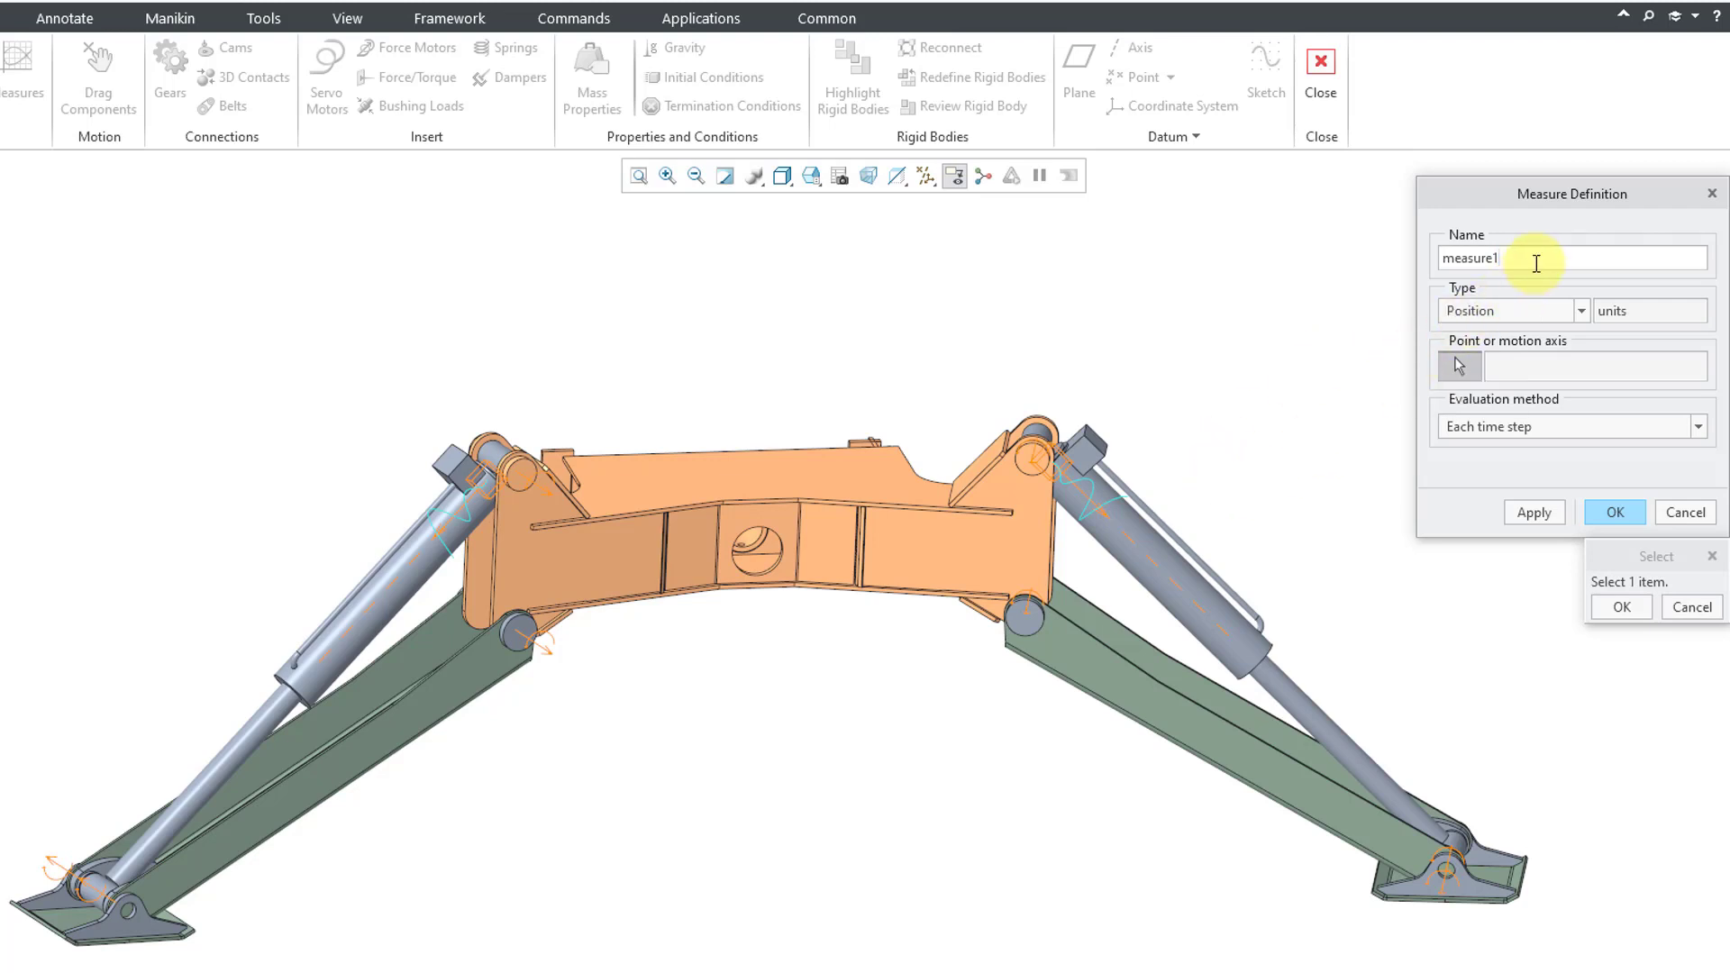
drag(1538, 259, 1336, 256)
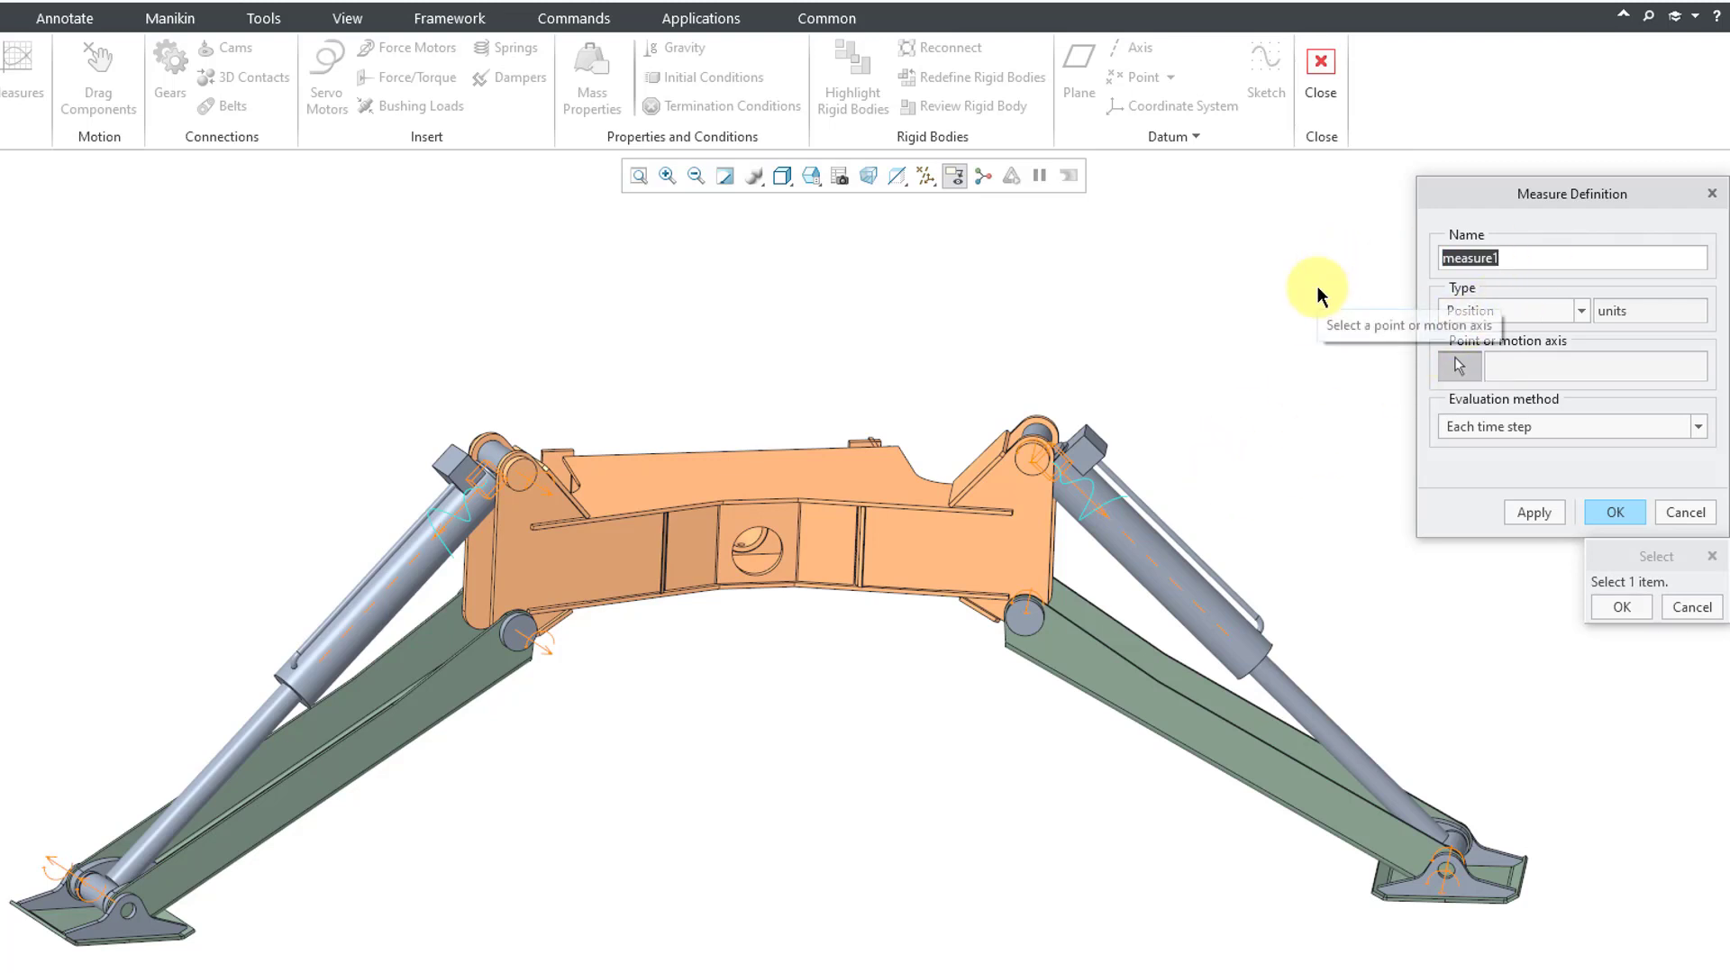
text(DOF)
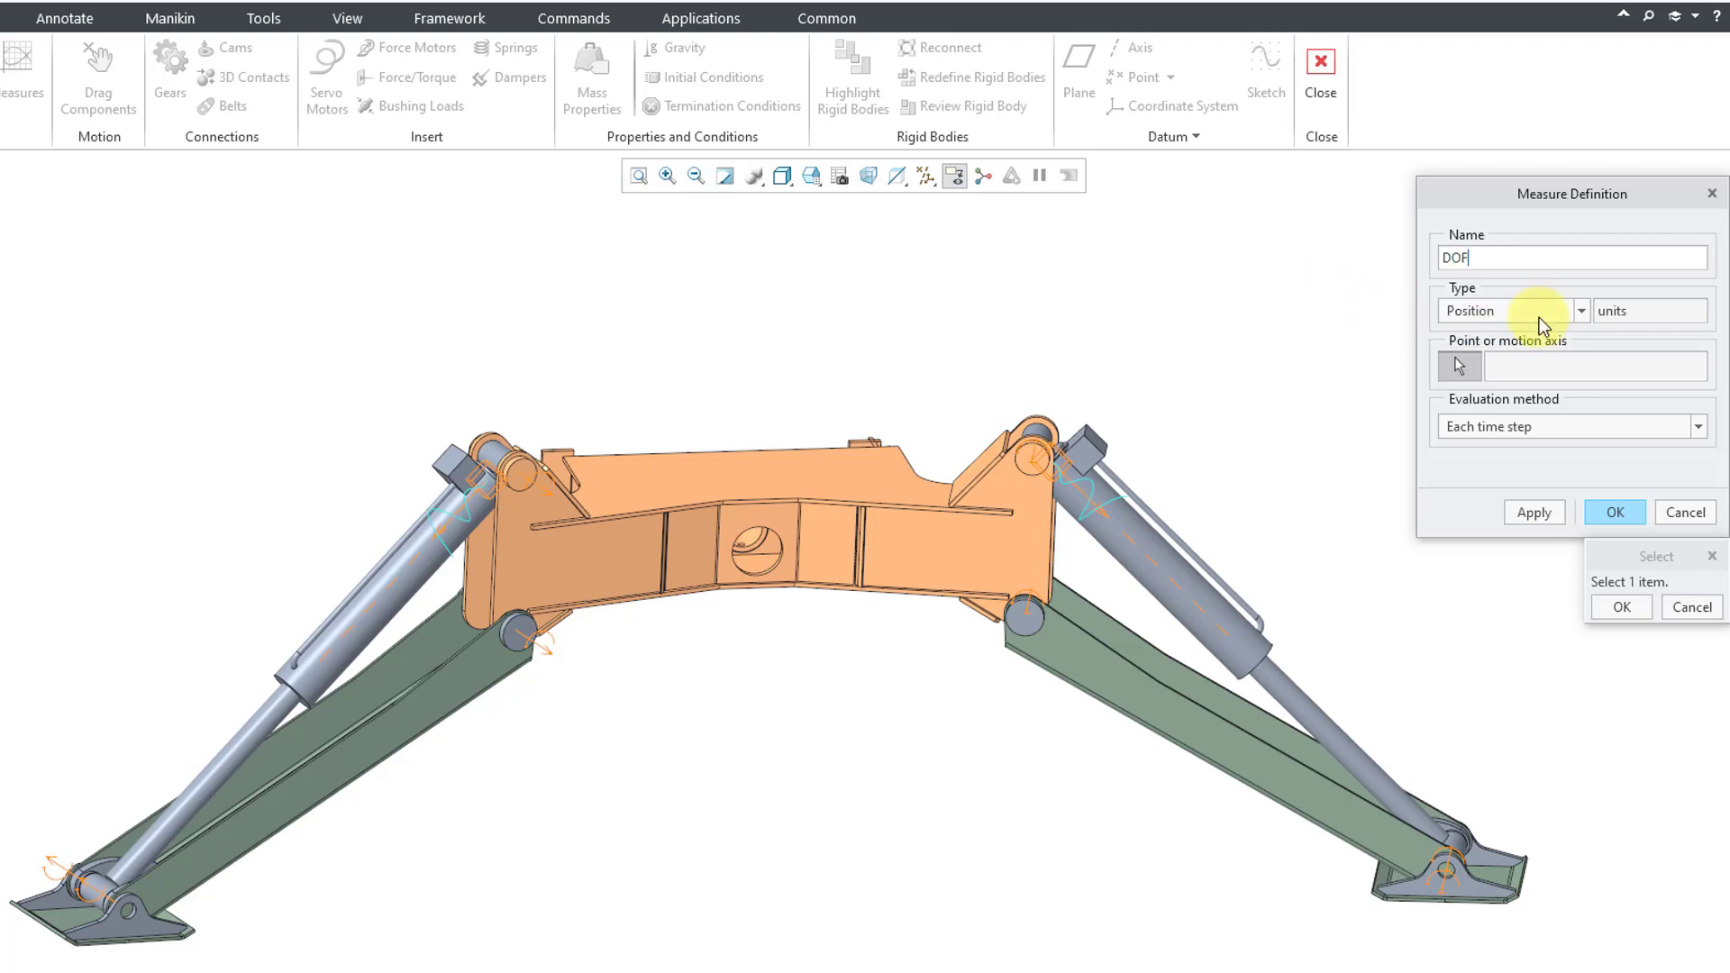
click(1582, 313)
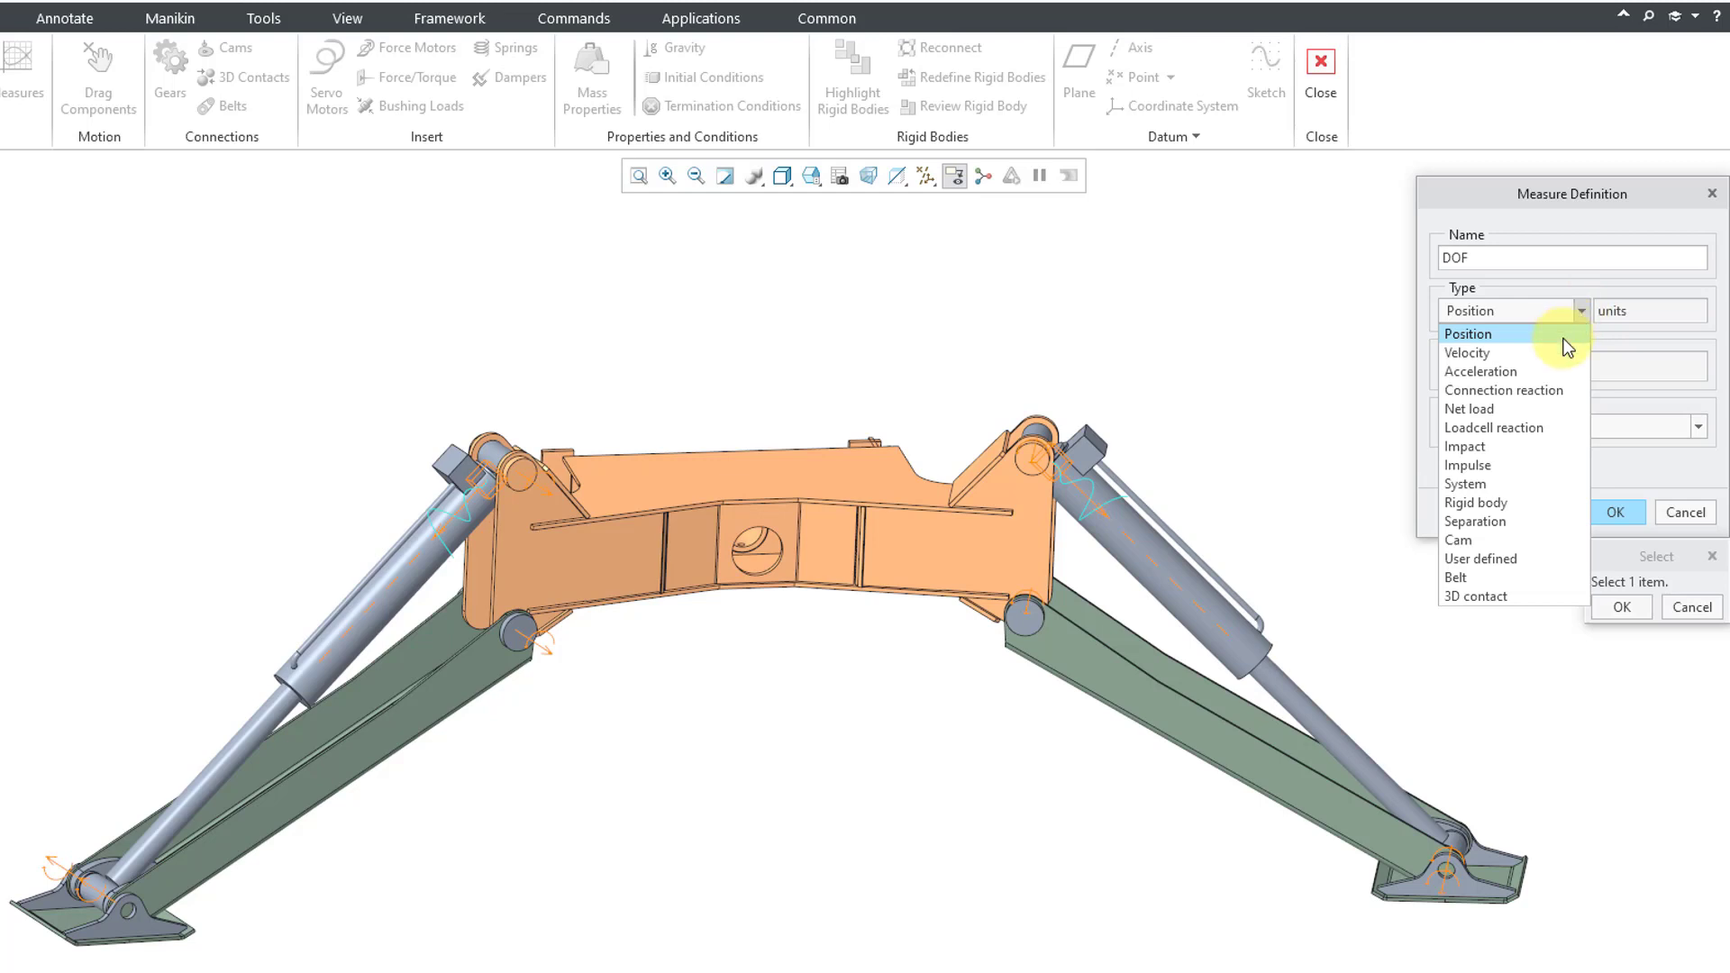
click(1544, 484)
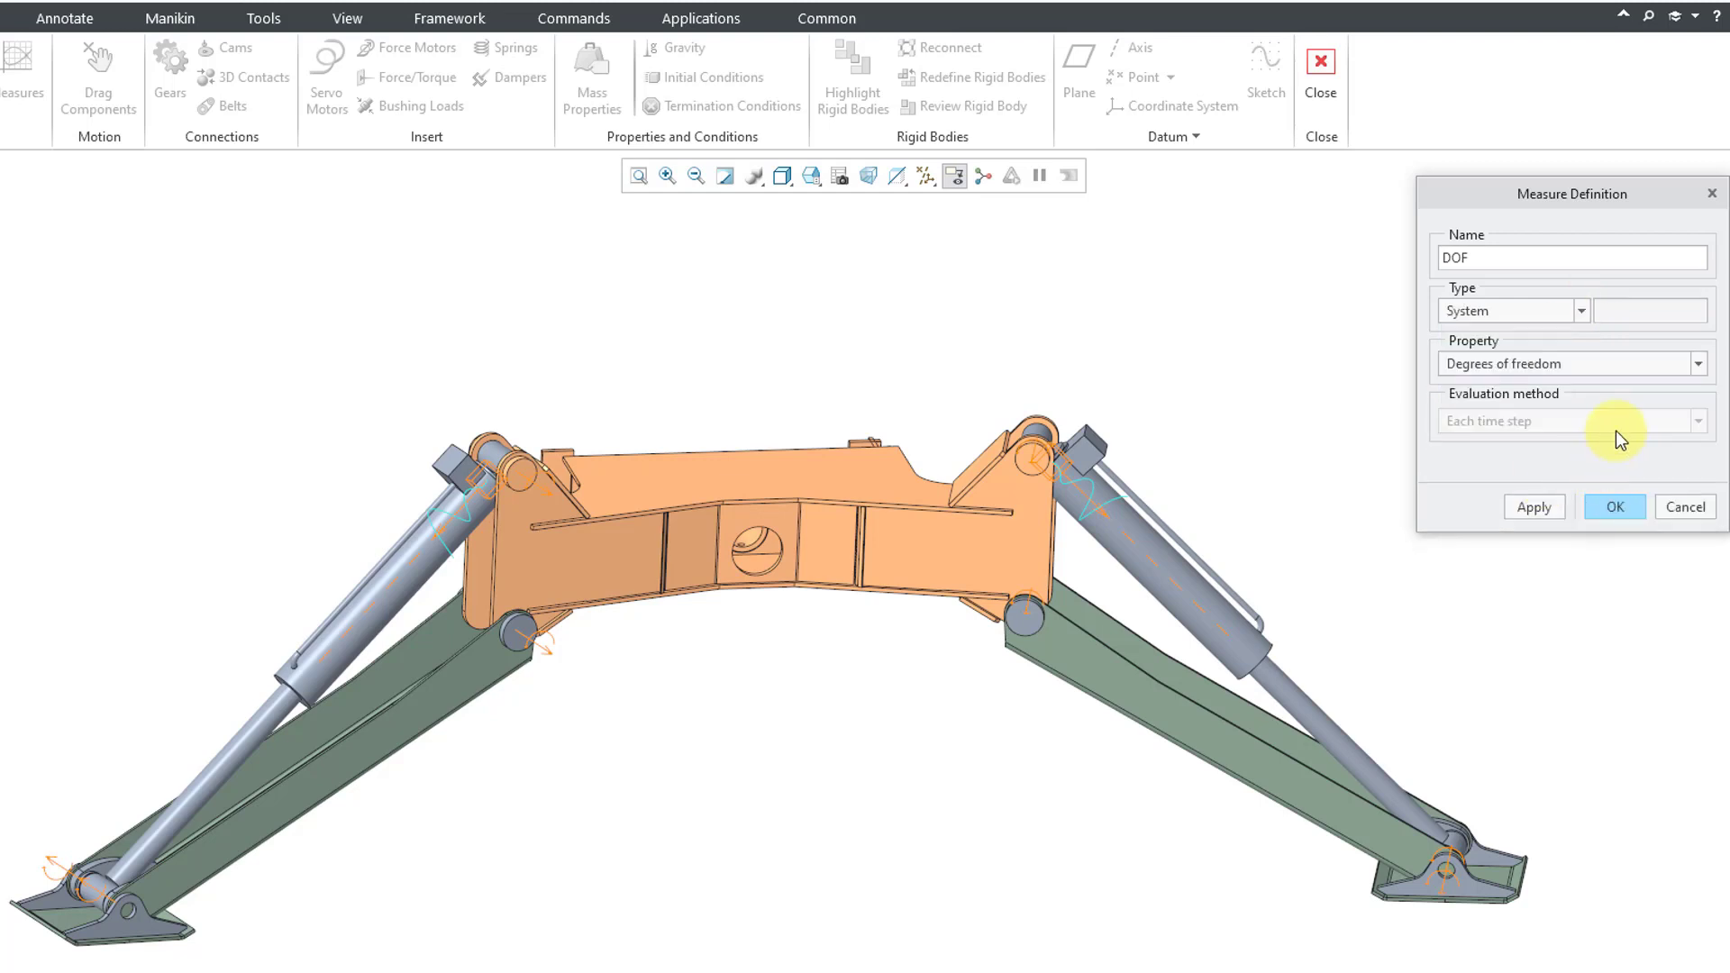
click(1617, 365)
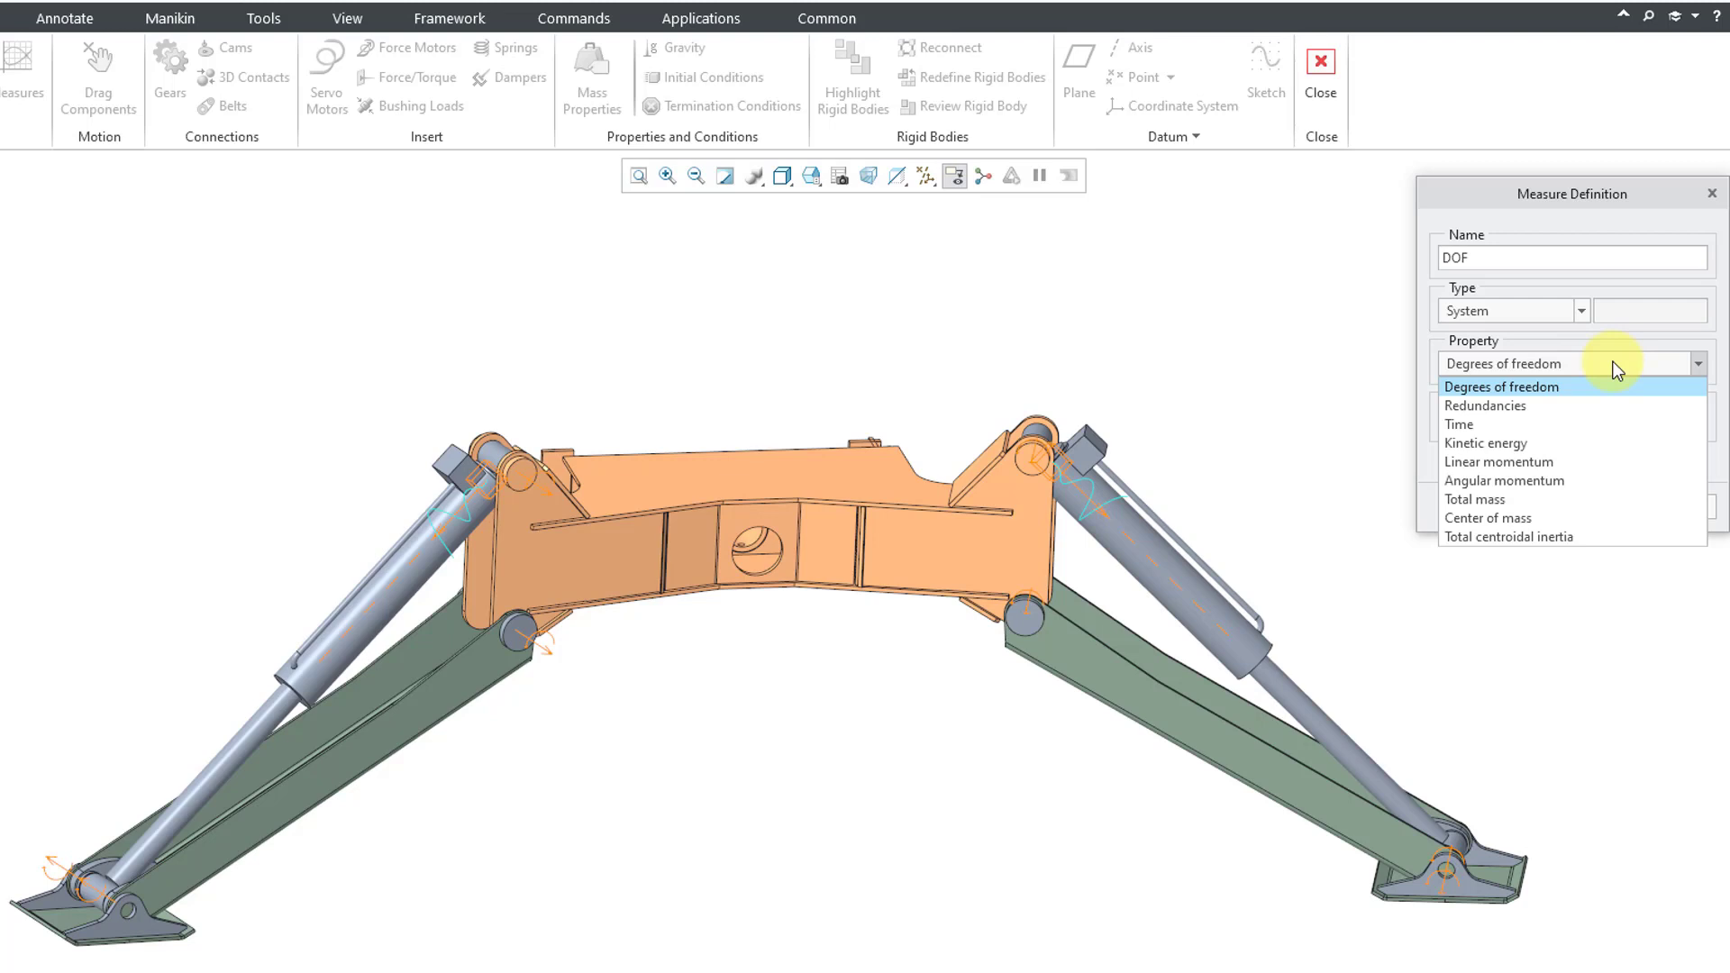
click(1551, 389)
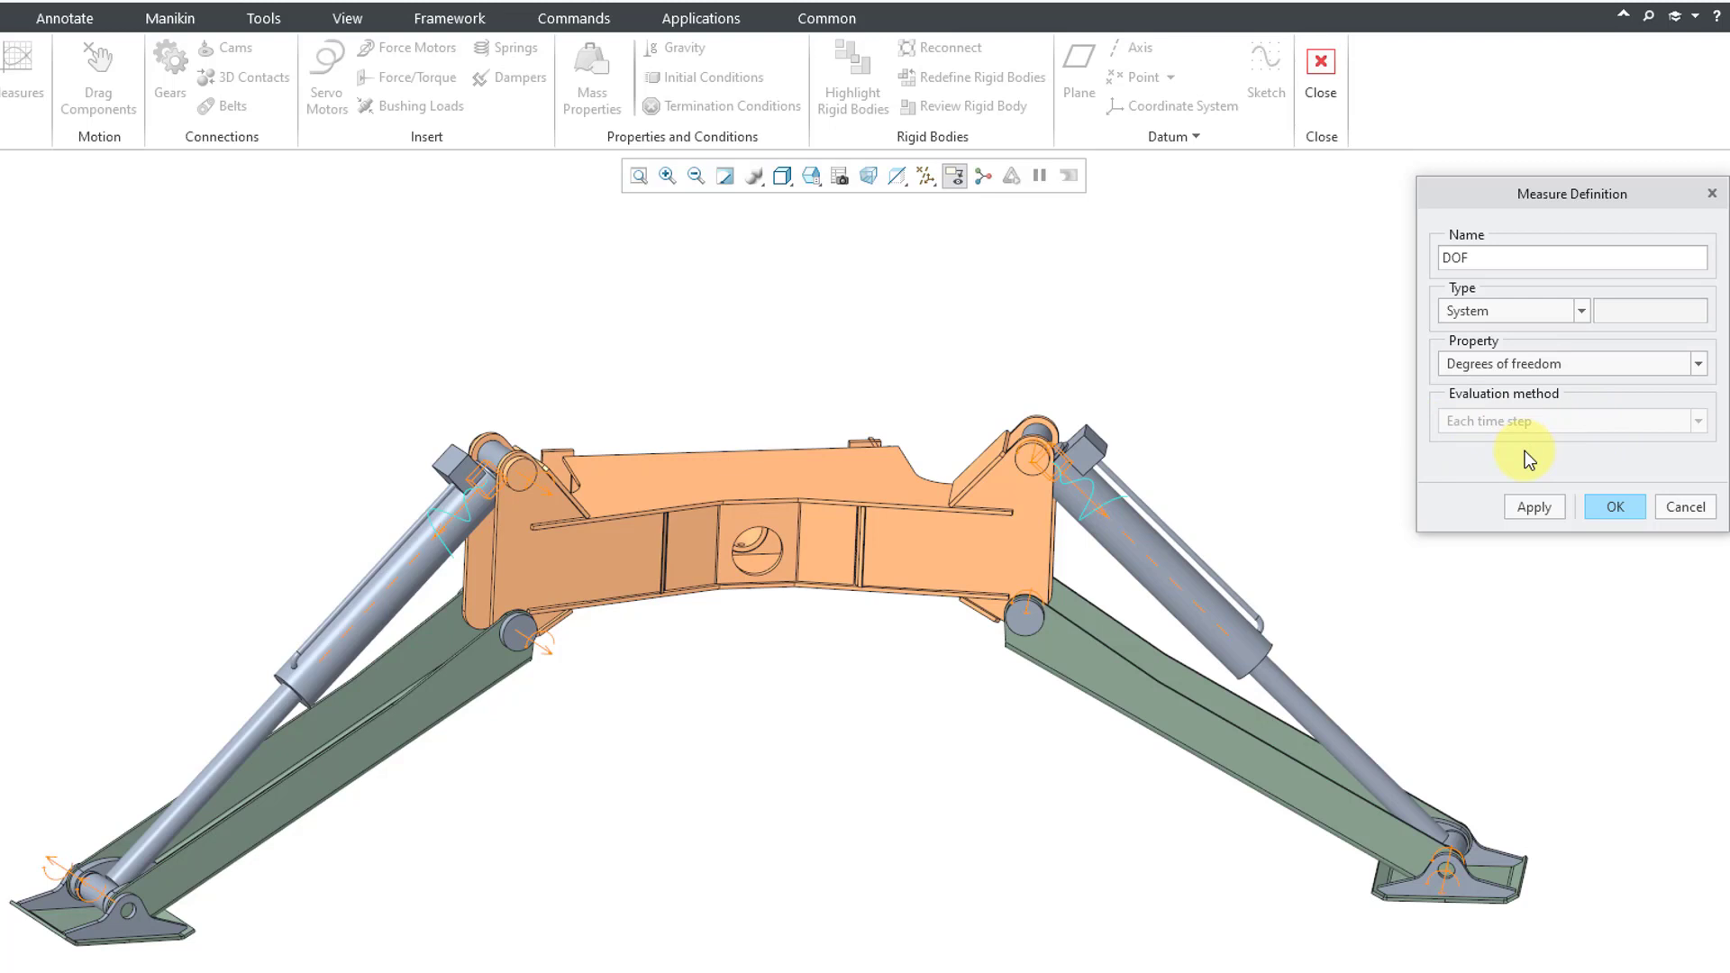
click(1615, 507)
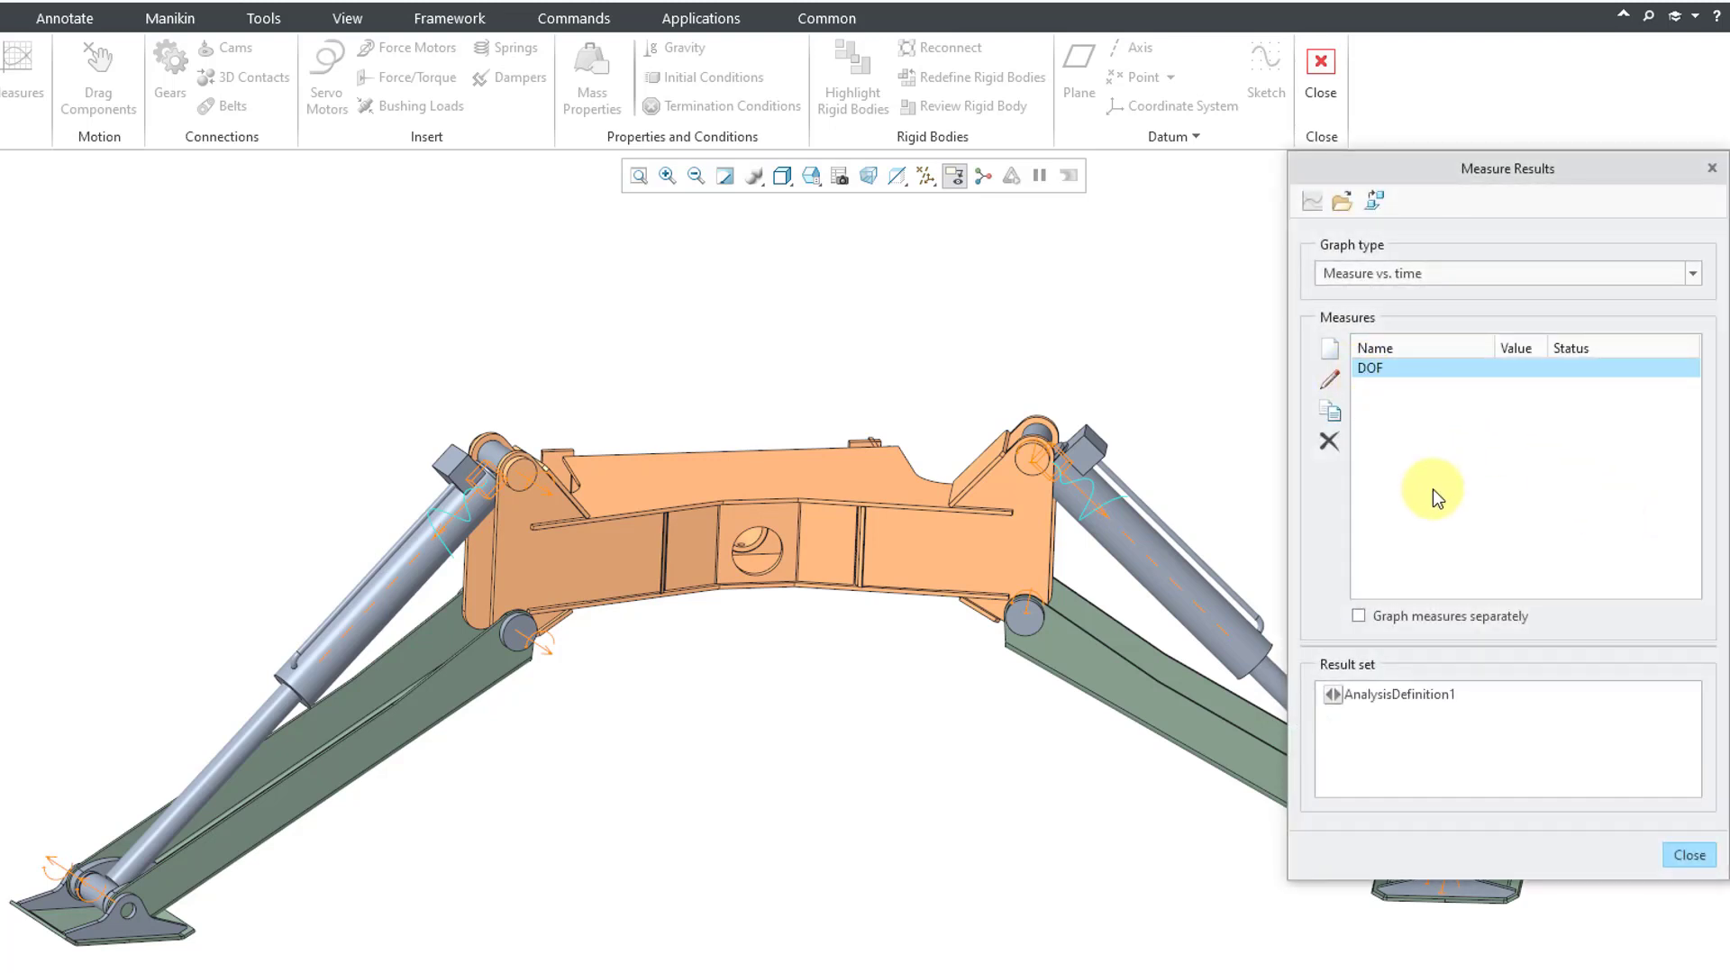
Create a second measure named REDUNDANCIES of type System with the property Redundancies
click(1330, 356)
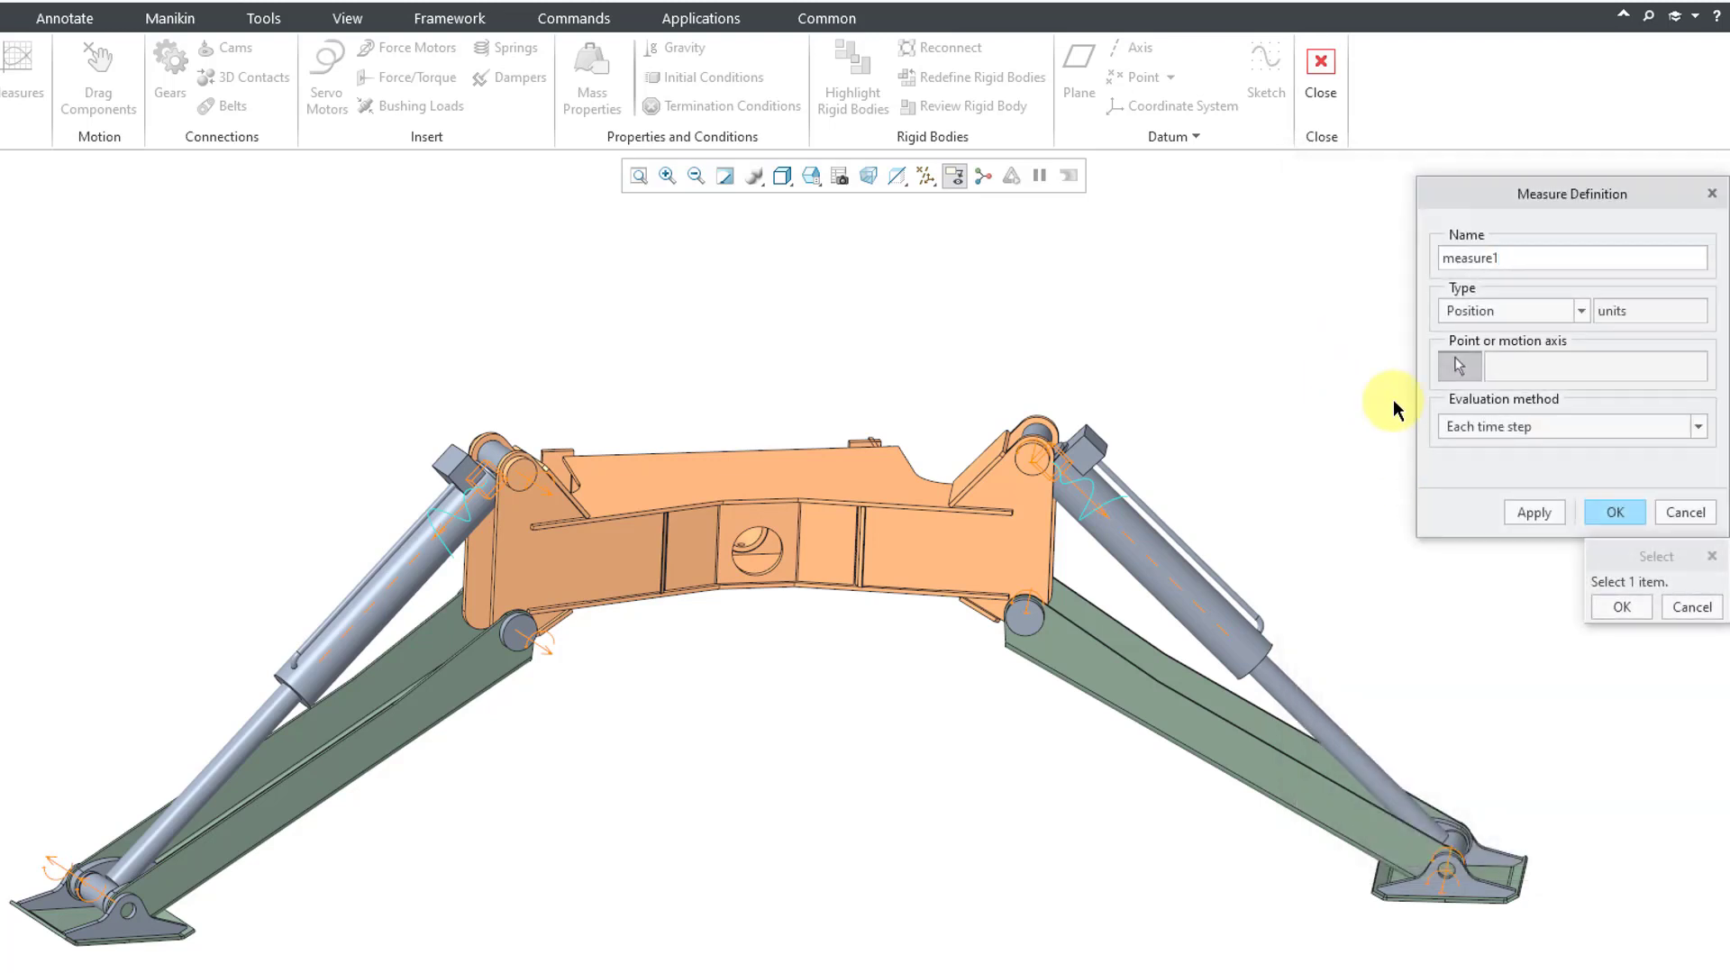
click(1528, 263)
double_click(1529, 253)
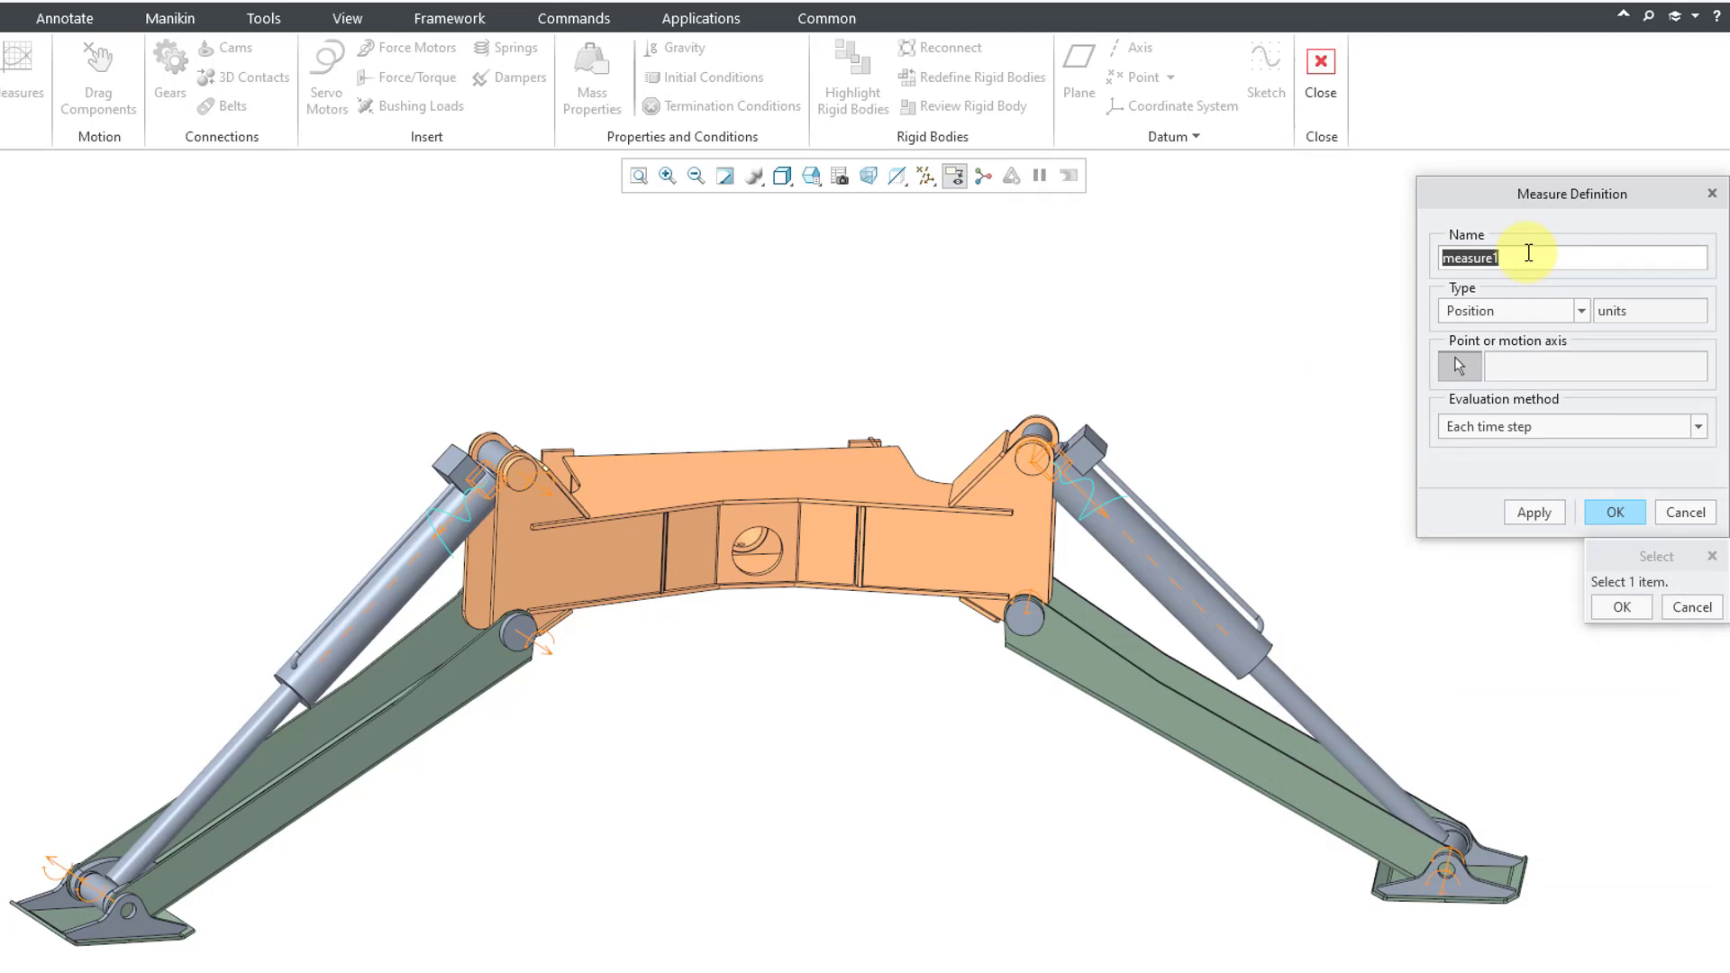
text(REDUNDANCIES)
click(1532, 311)
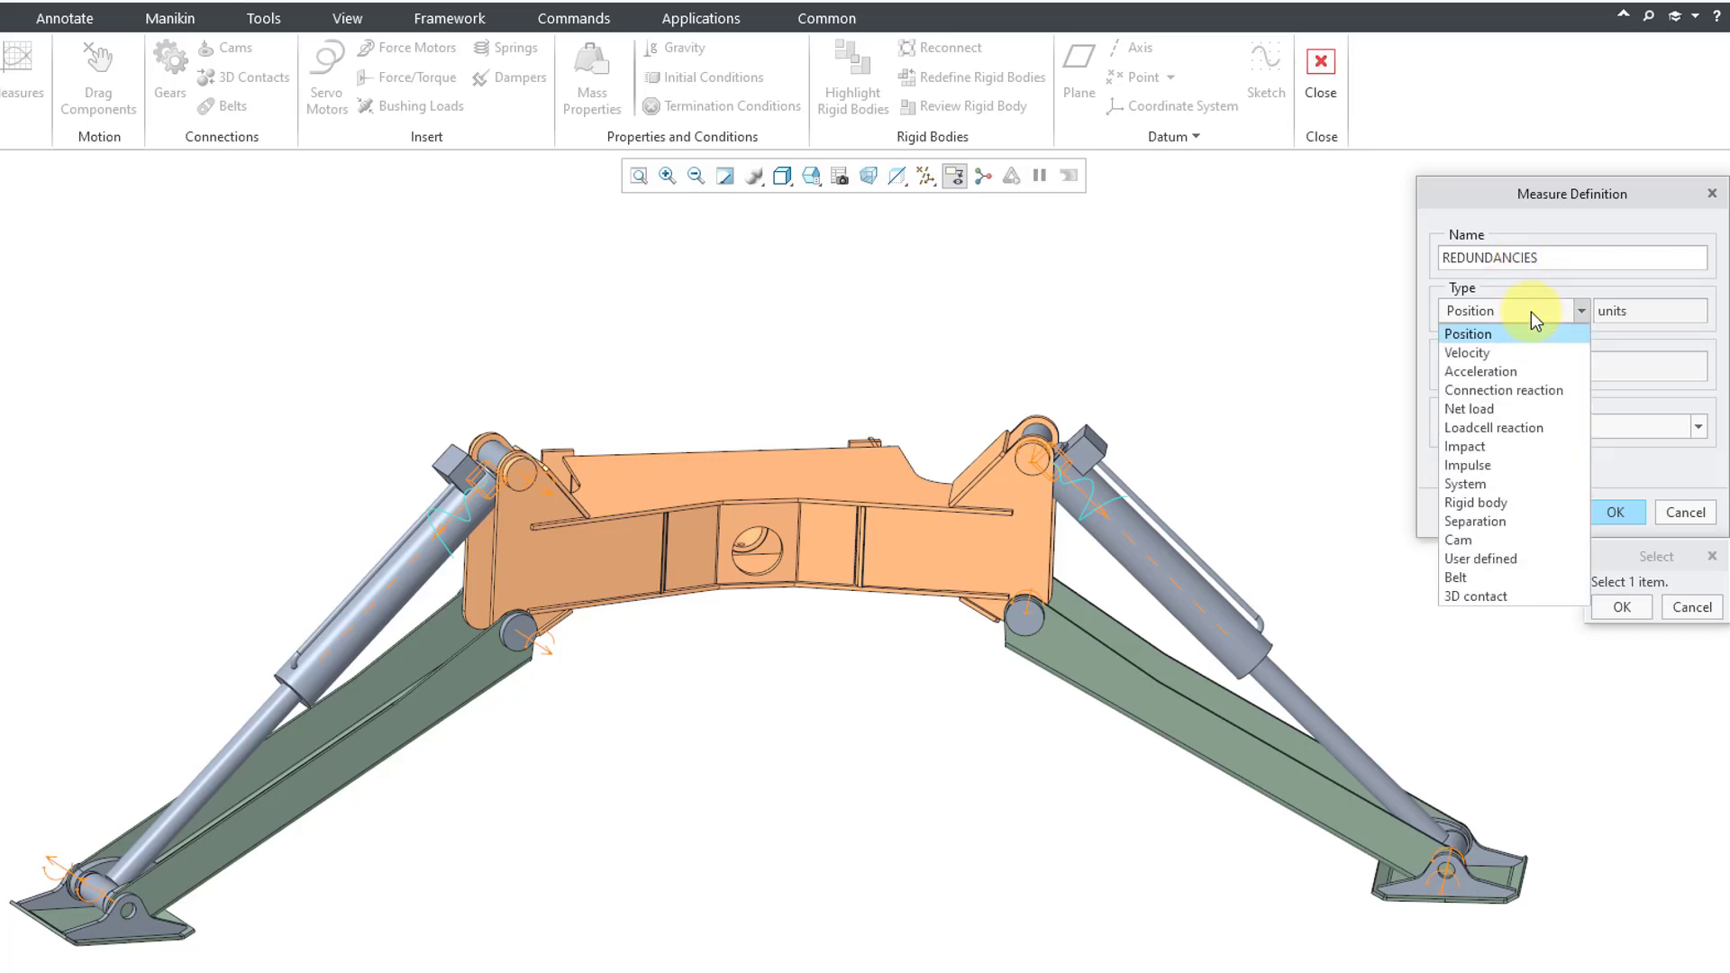
click(1531, 487)
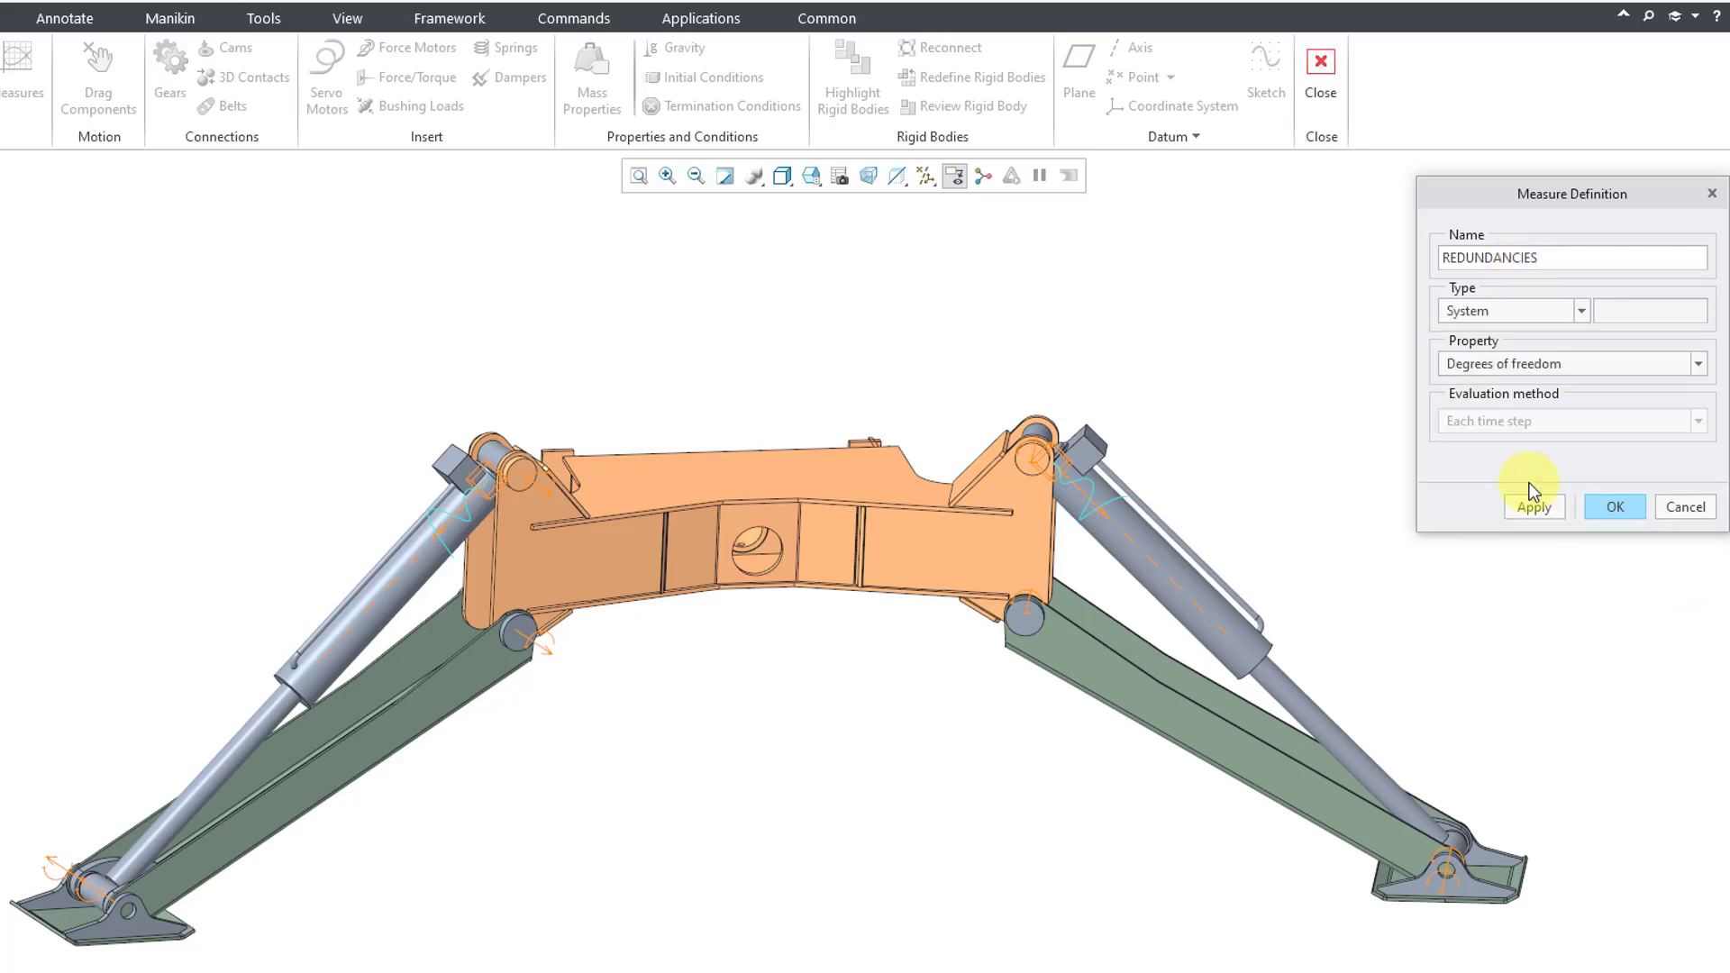
click(1561, 369)
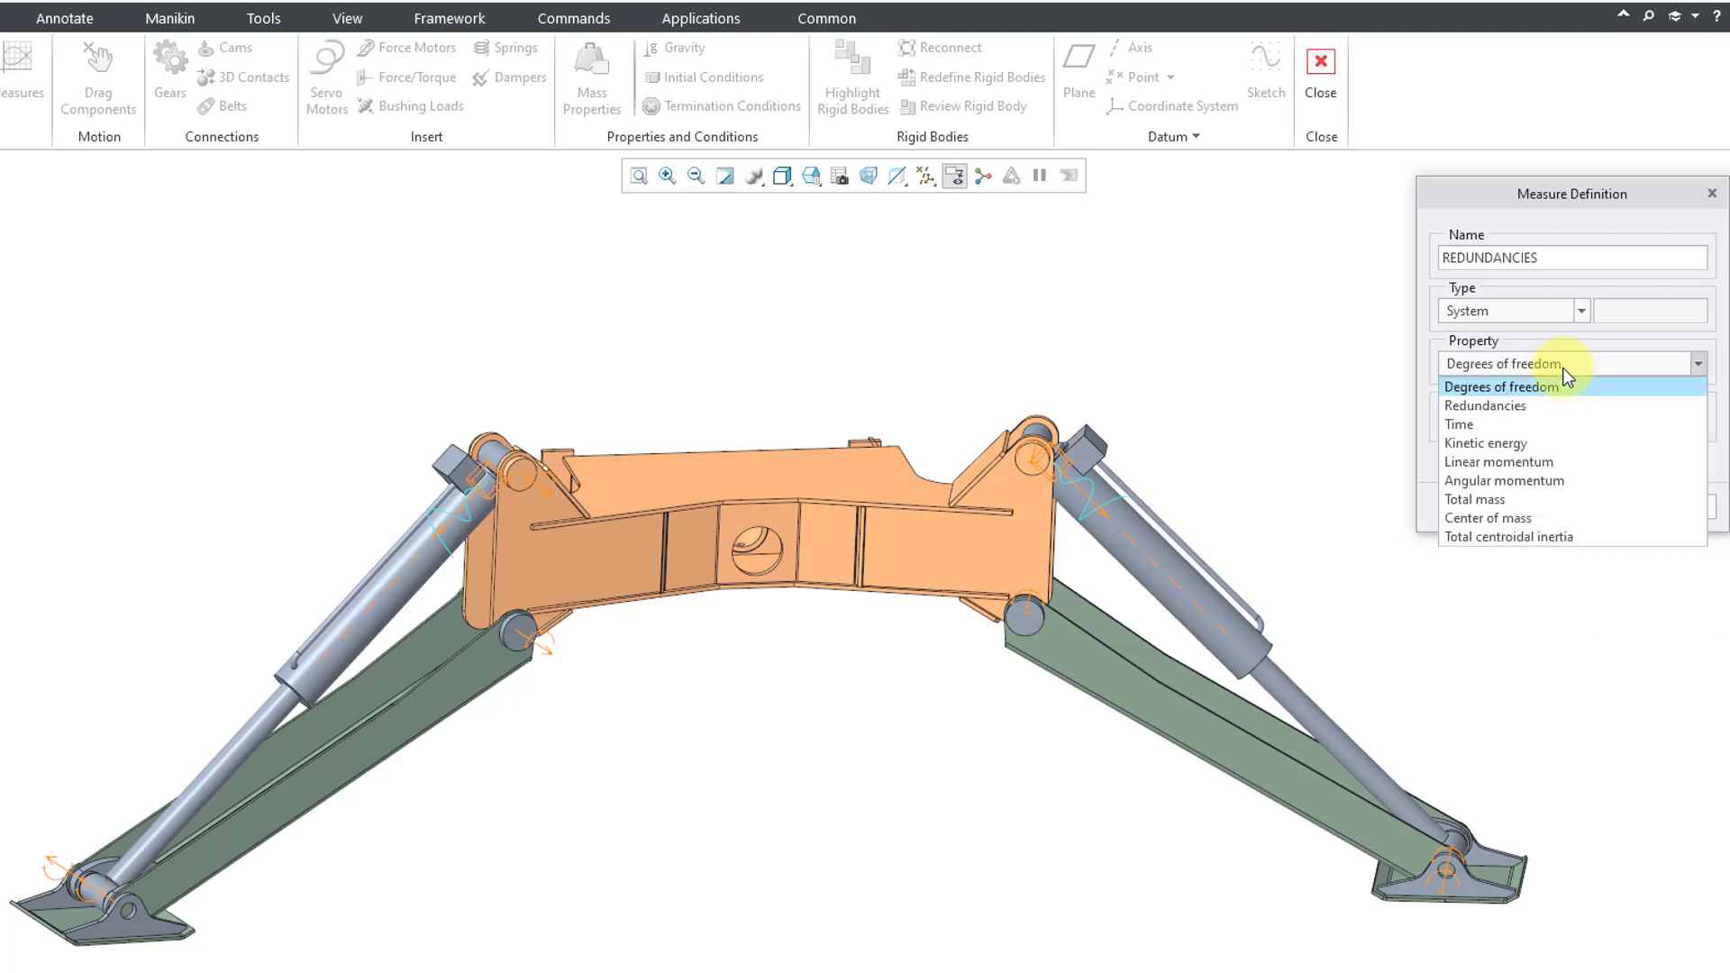
click(1559, 405)
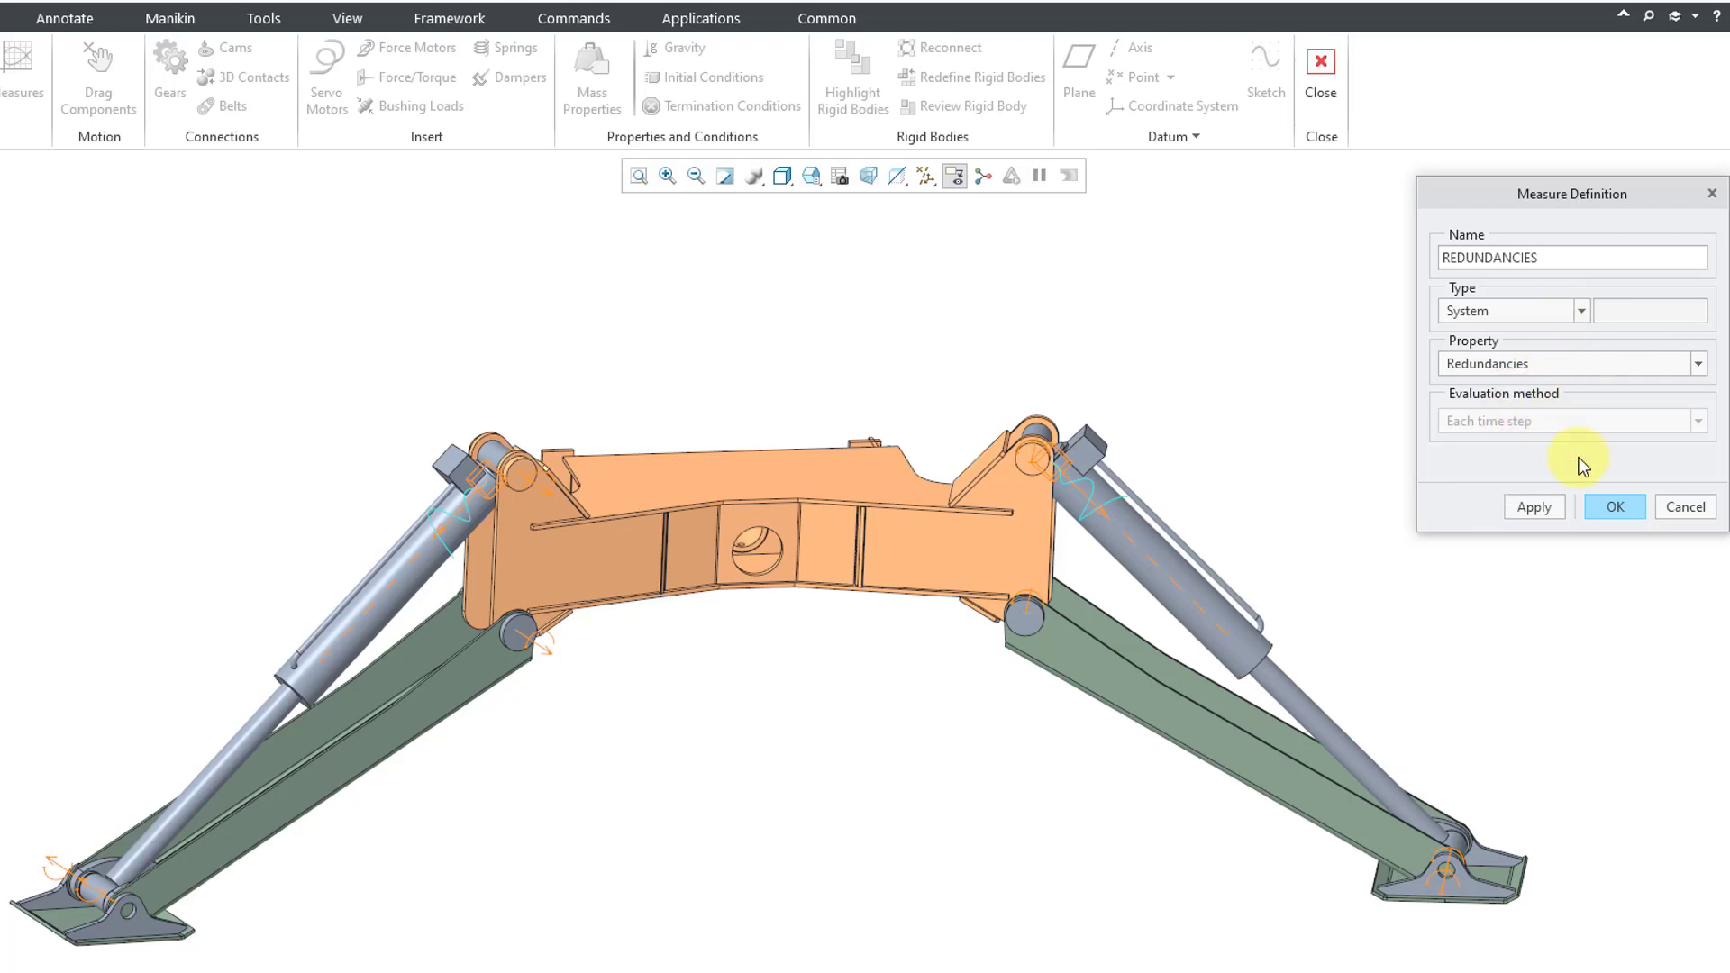
click(1615, 508)
click(1614, 508)
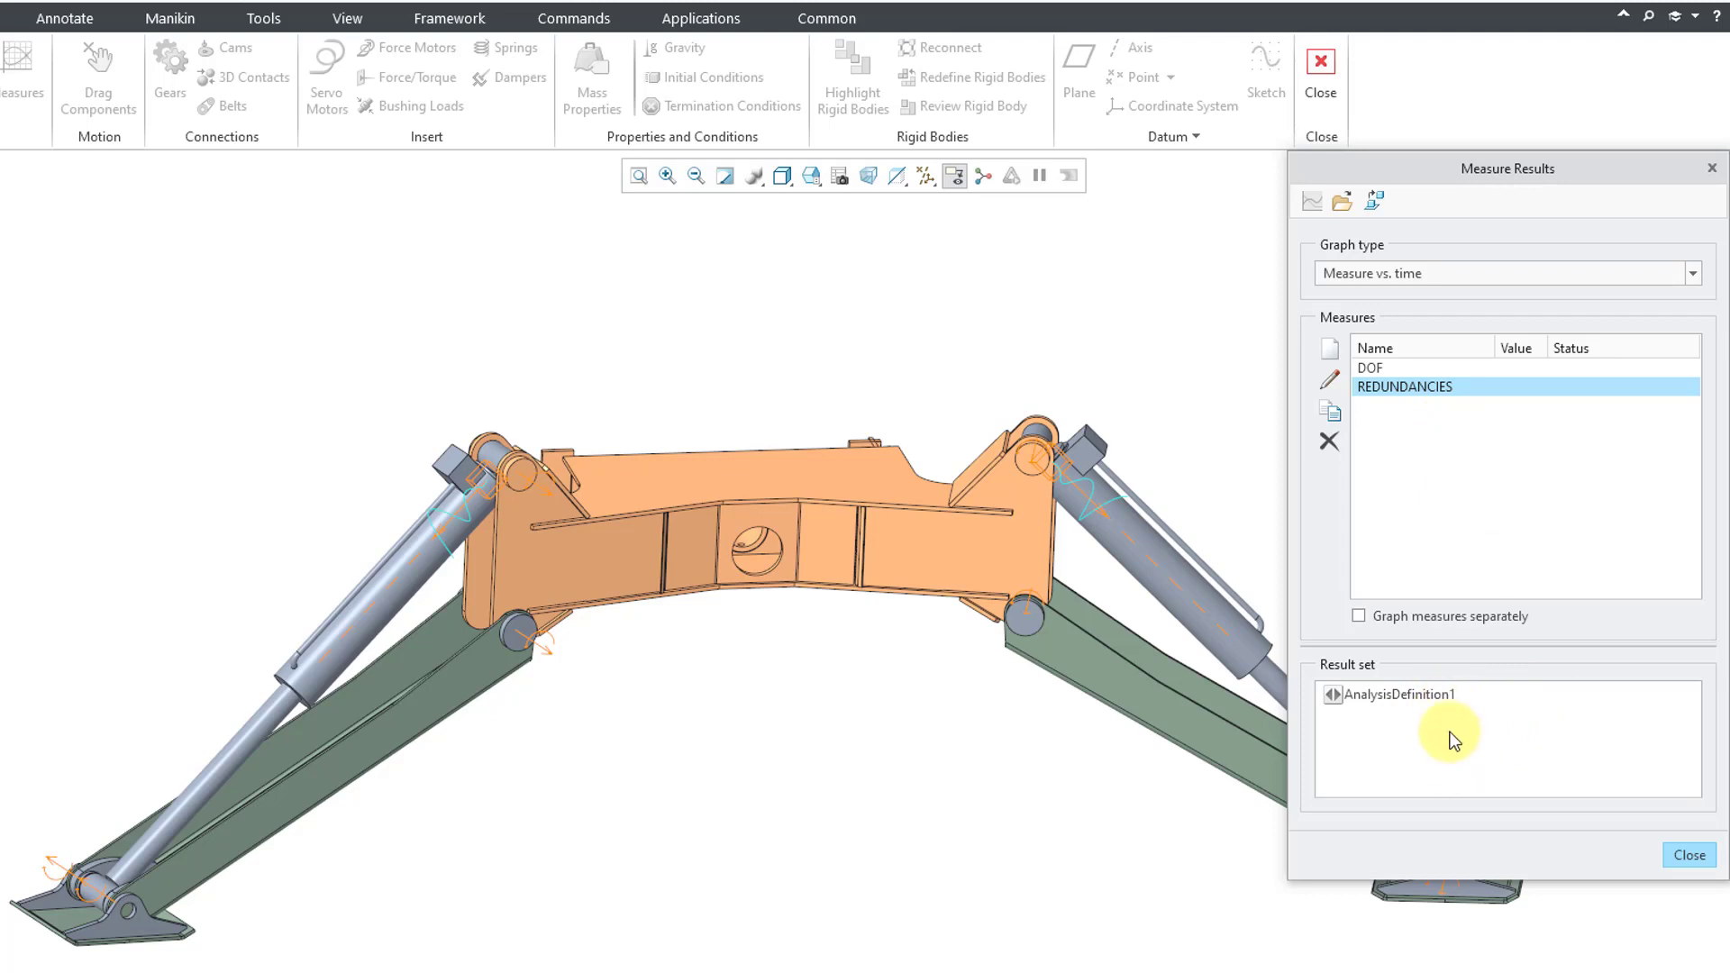
Evaluate the DOF and REDUNDANCIES measures for the AnalysisDefinition1 result set and close the measure results
click(1423, 699)
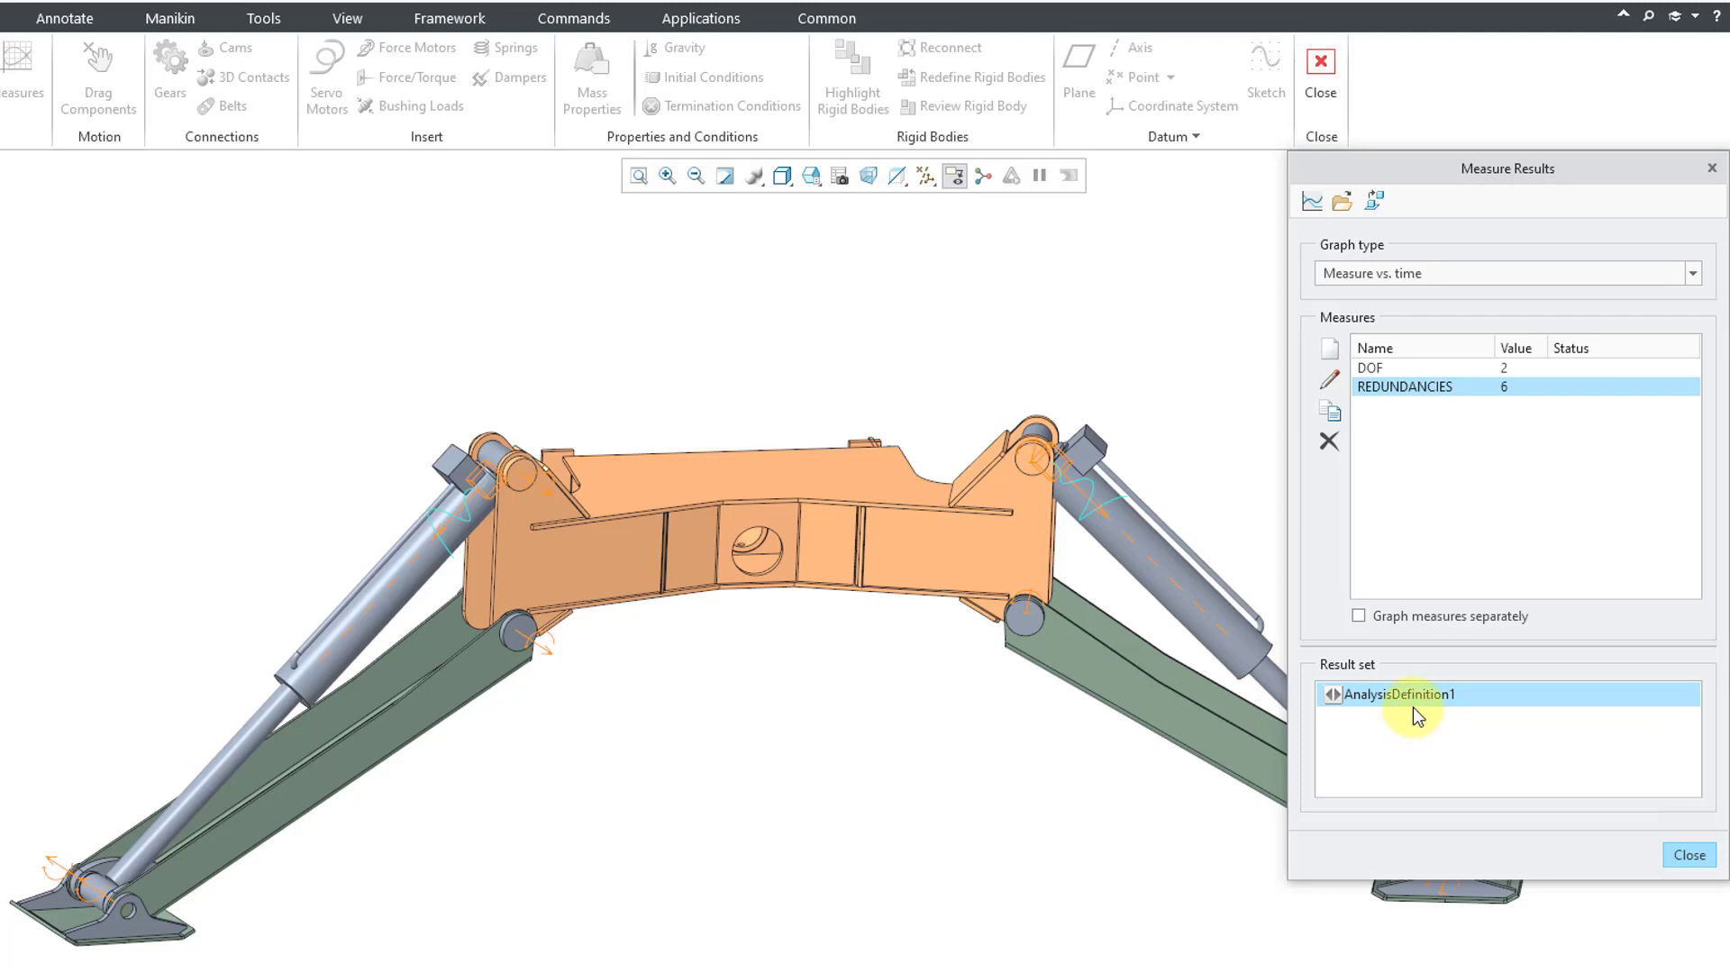
mouse_move(1539, 381)
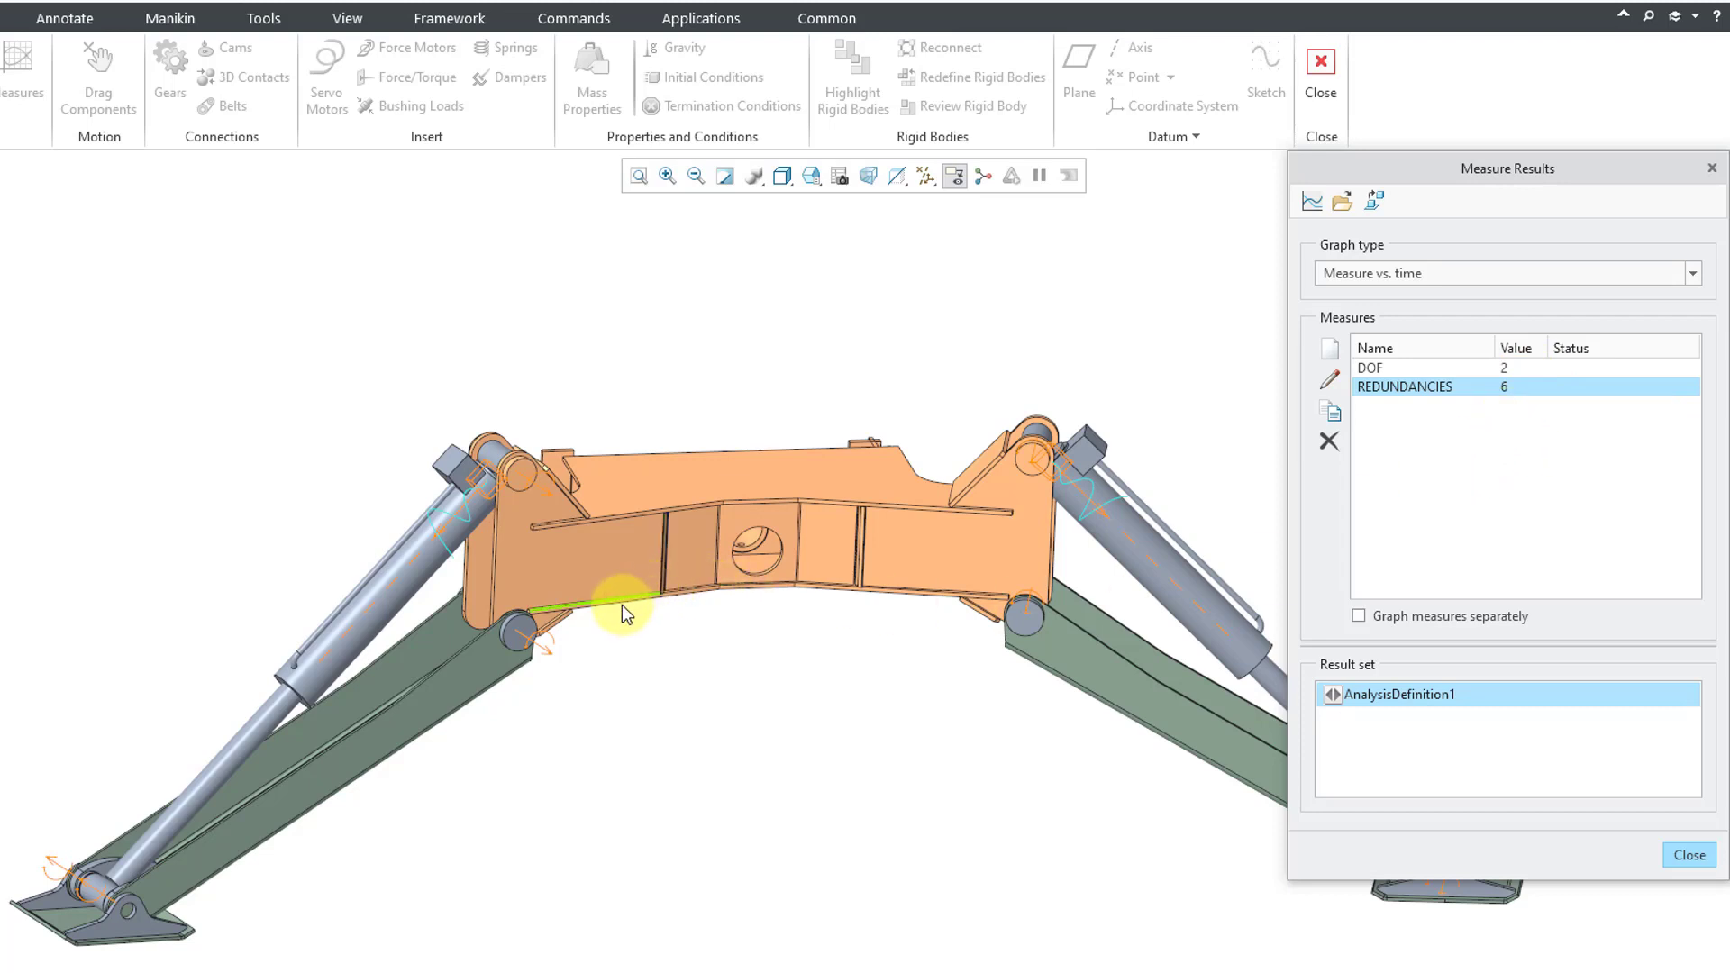
shift+middle_drag(582, 581, 537, 562)
middle_drag(599, 695, 566, 612)
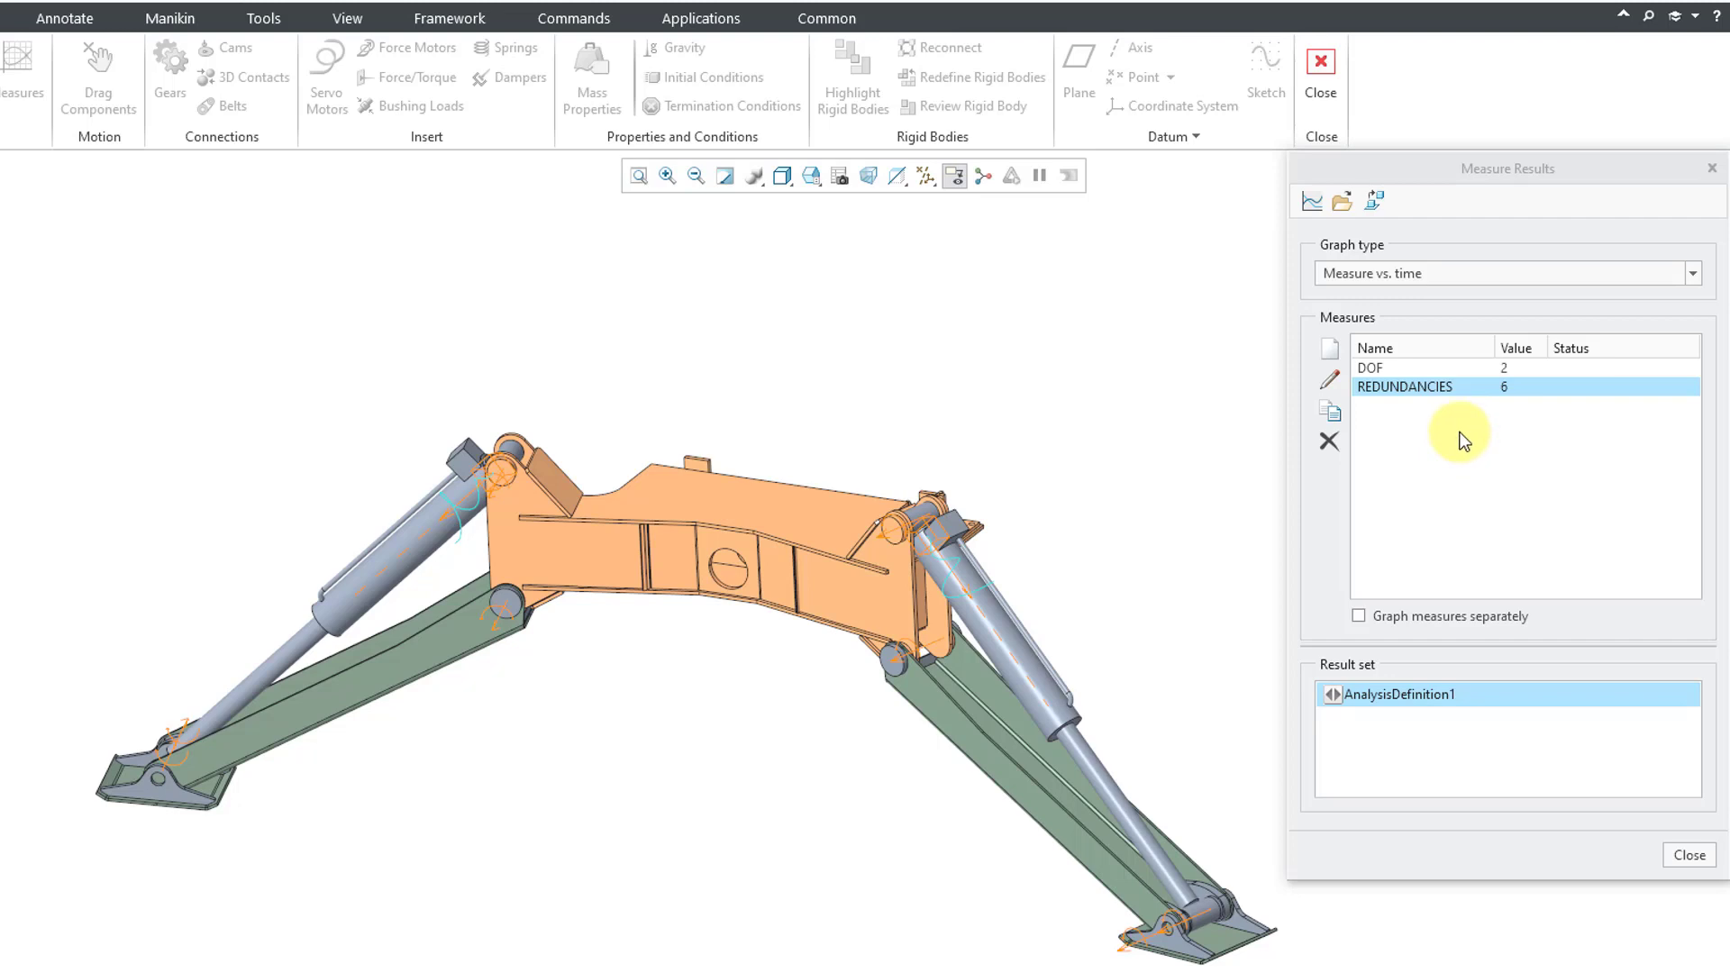
click(1688, 856)
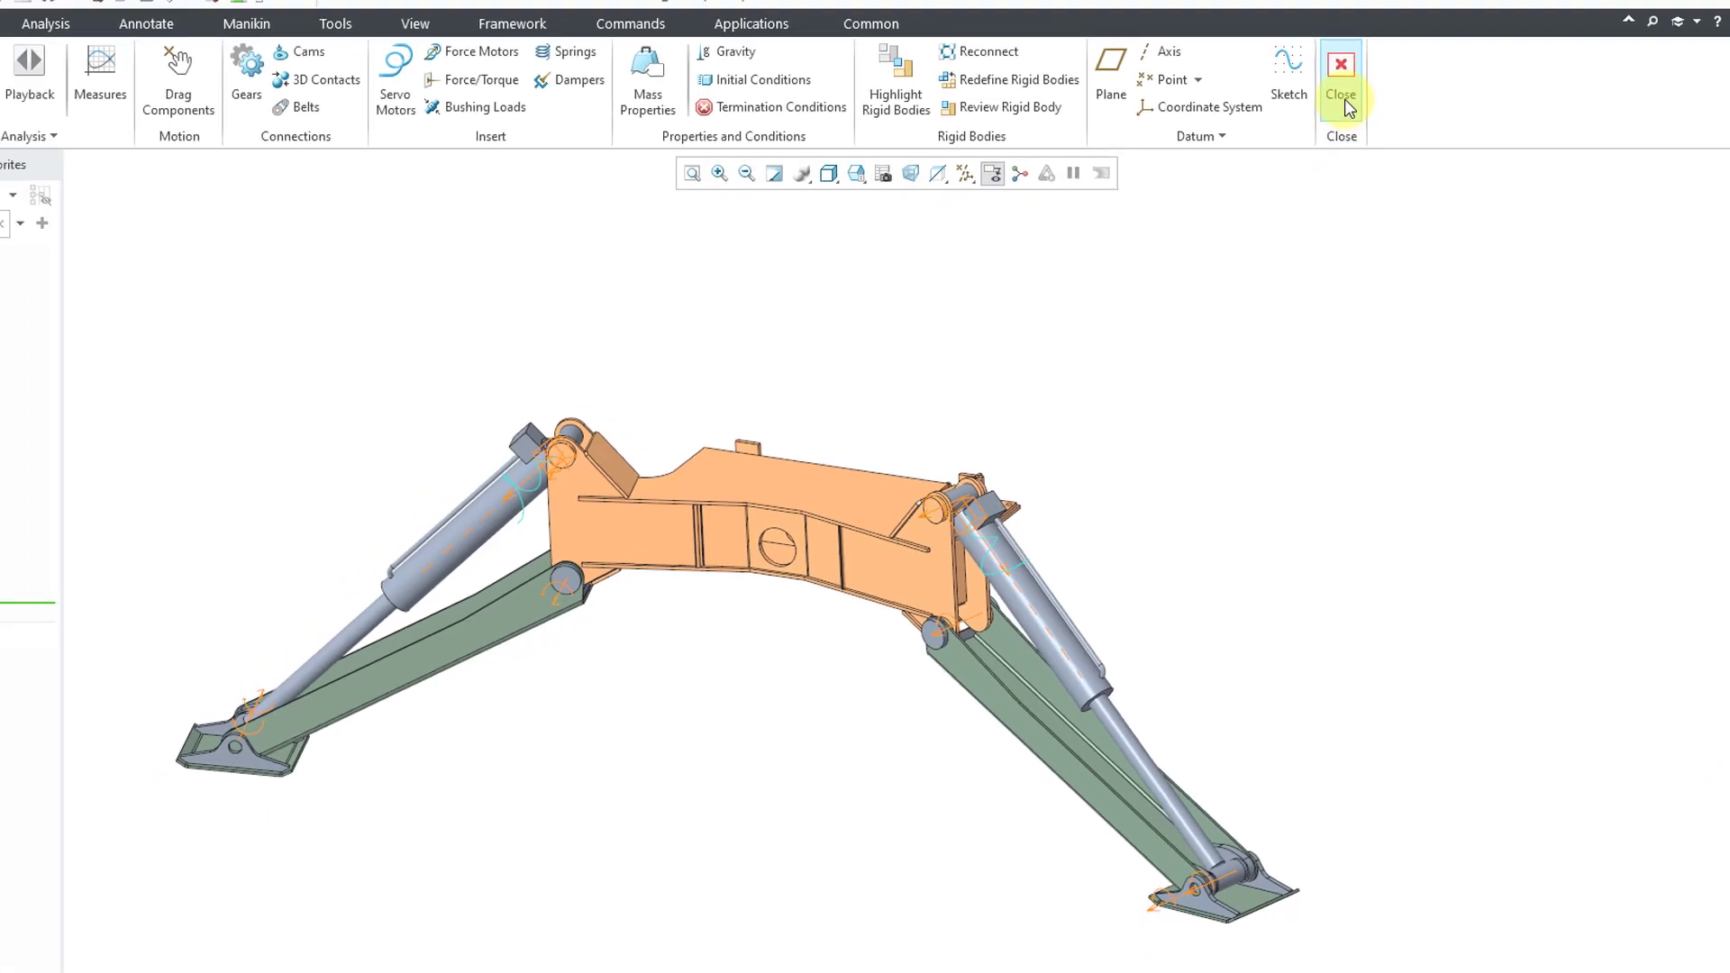
Leave the mechanism environment without saving the AnalysisDefinition1 playback and regenerate the outrigger assembly
click(1348, 106)
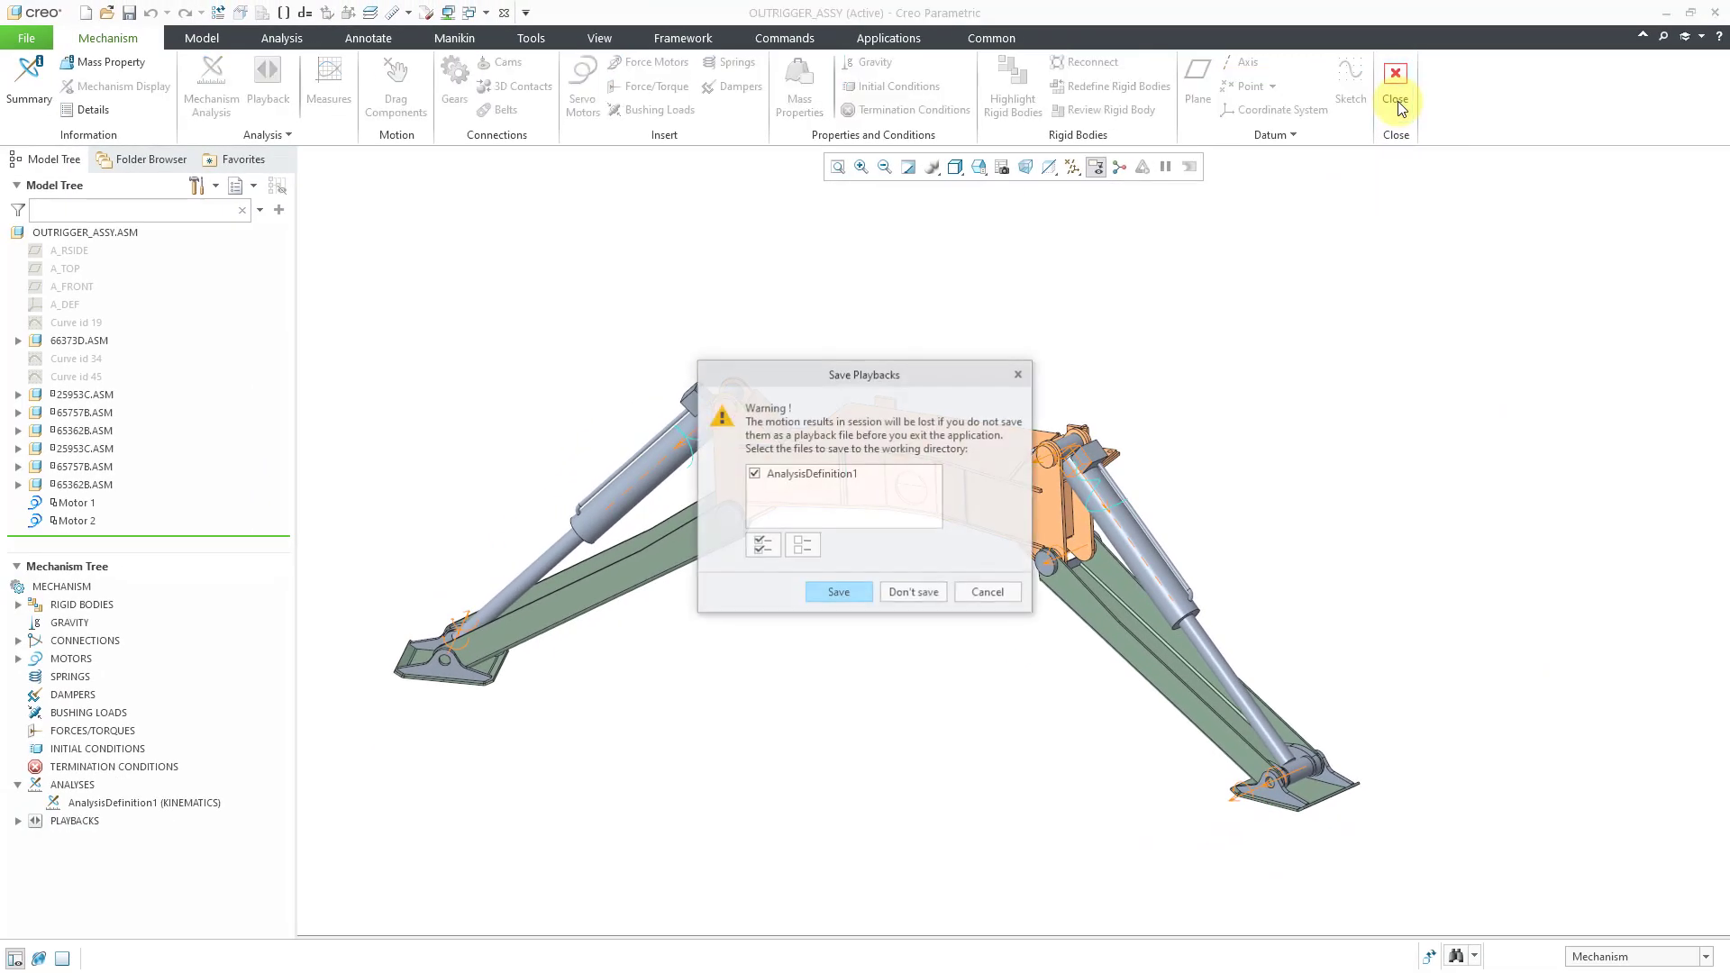
click(913, 593)
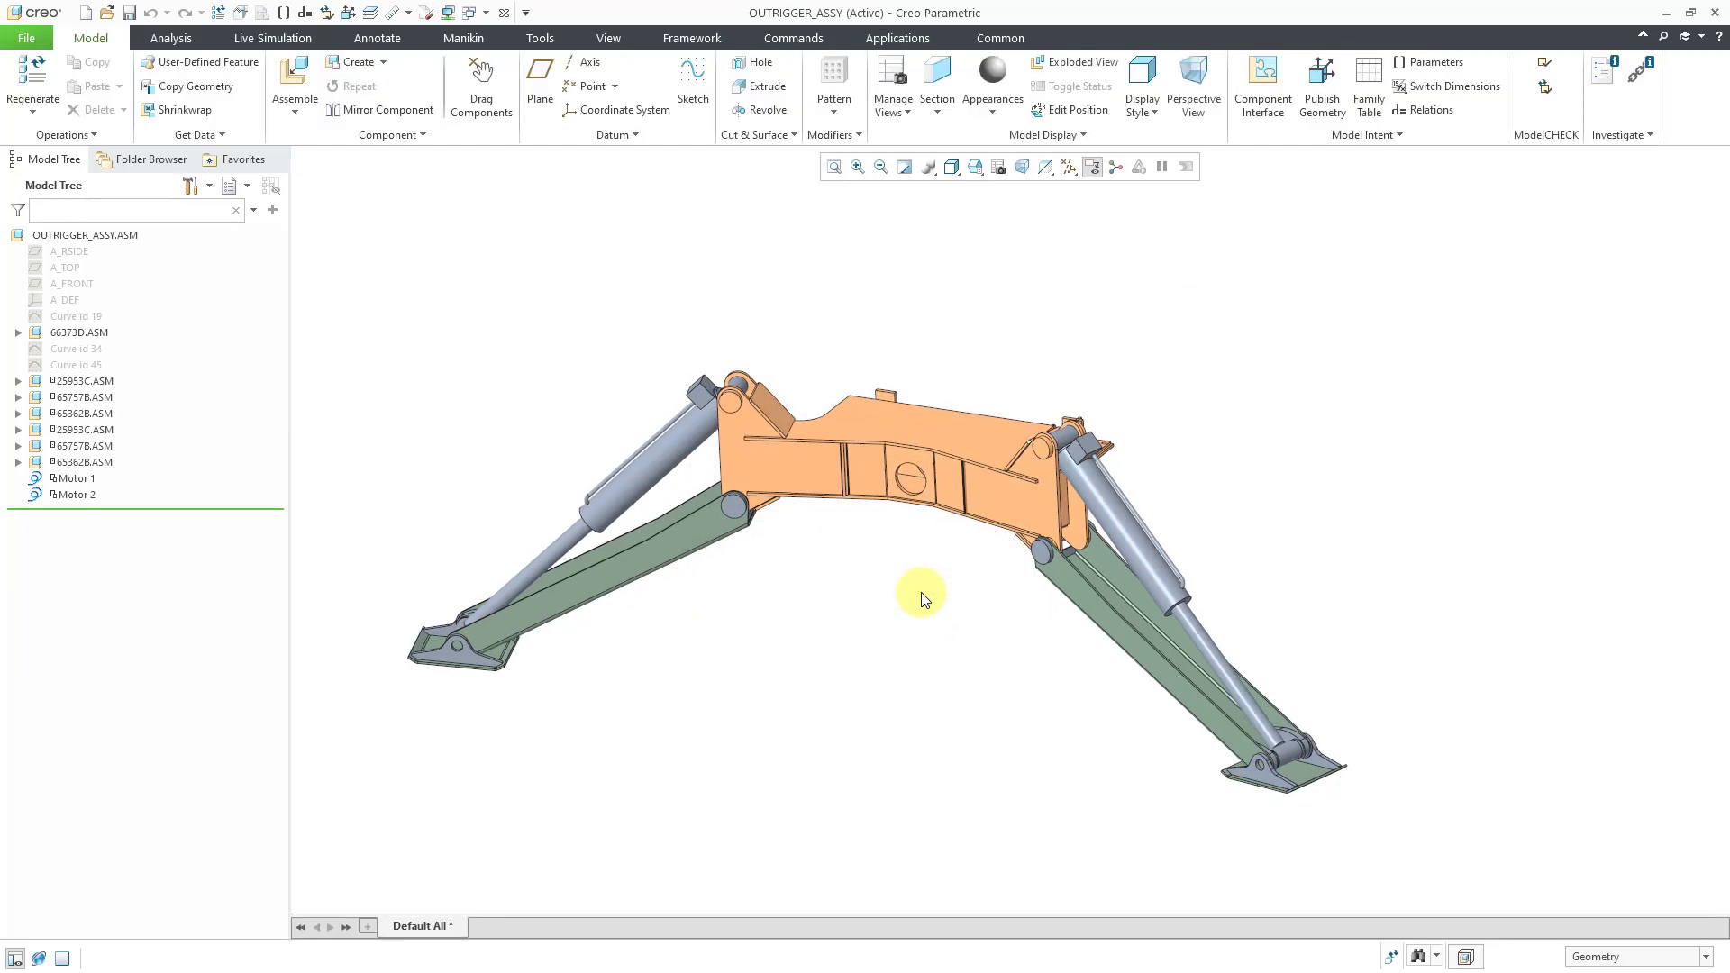
click(1390, 958)
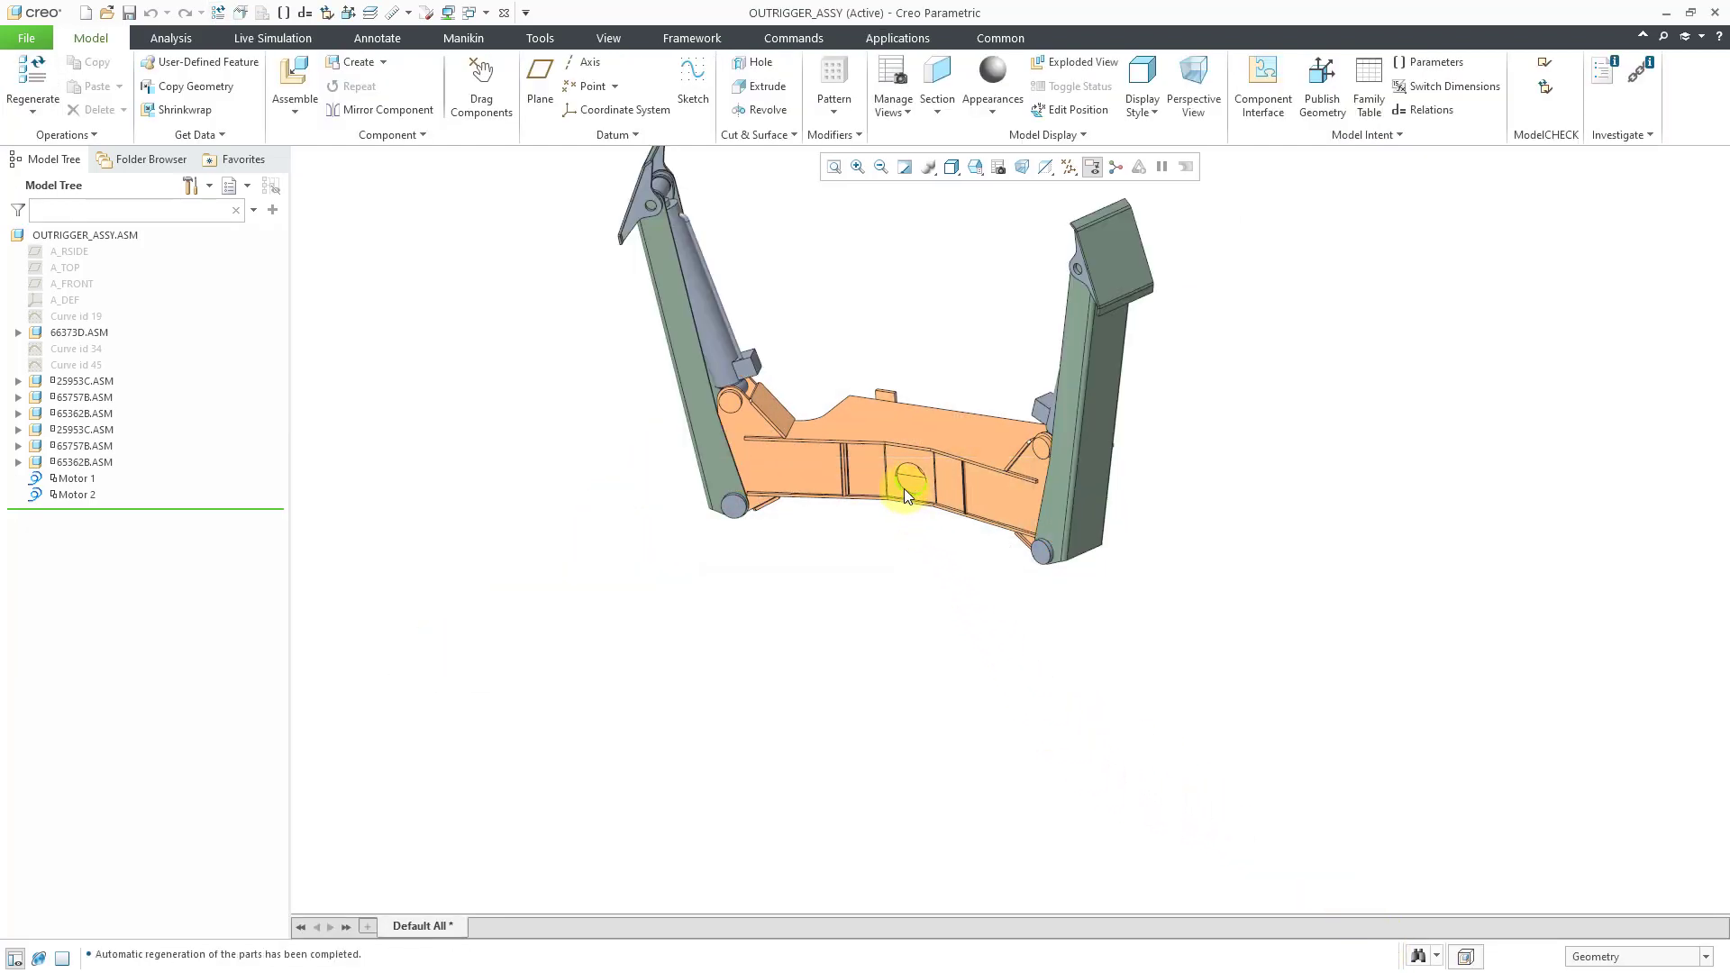
Open the placement definition of the second 65757B.ASM hydraulic cylinder subassembly, the one listed after the second 25953C.ASM
shift+middle_drag(903, 493, 1001, 636)
mouse_move(776, 413)
middle_down()
mouse_move(737, 382)
mouse_move(687, 420)
mouse_move(722, 442)
middle_up()
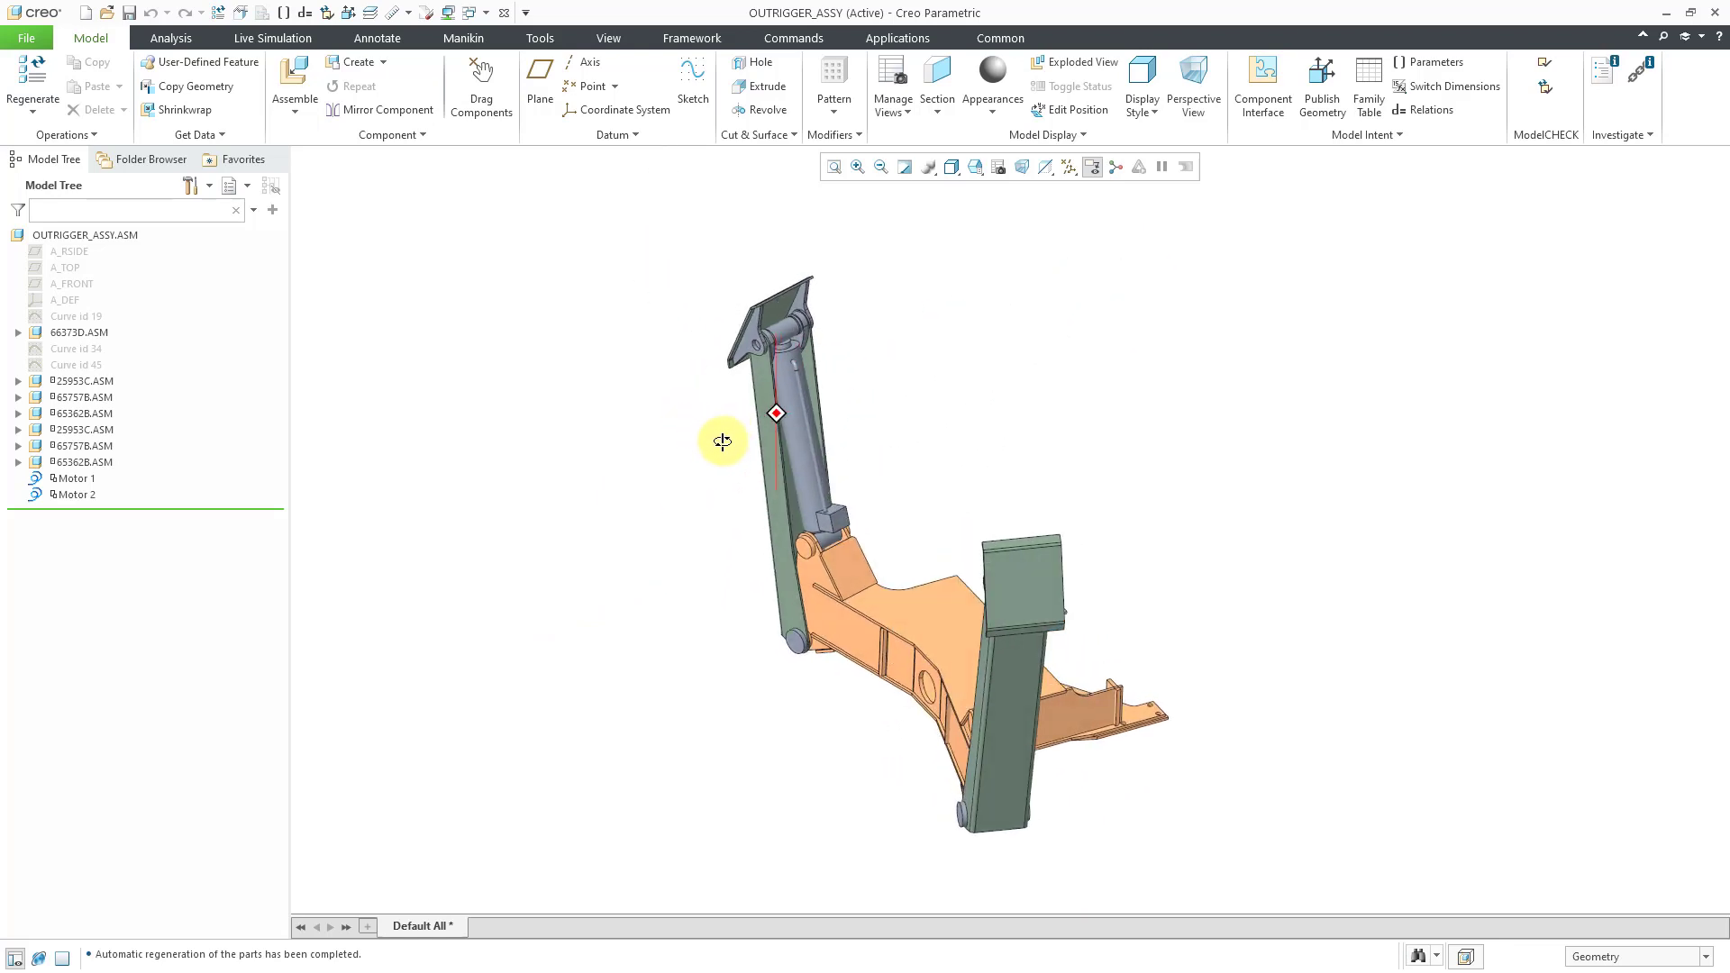
ctrl+middle_drag(828, 412, 823, 579)
shift+middle_drag(884, 471, 865, 490)
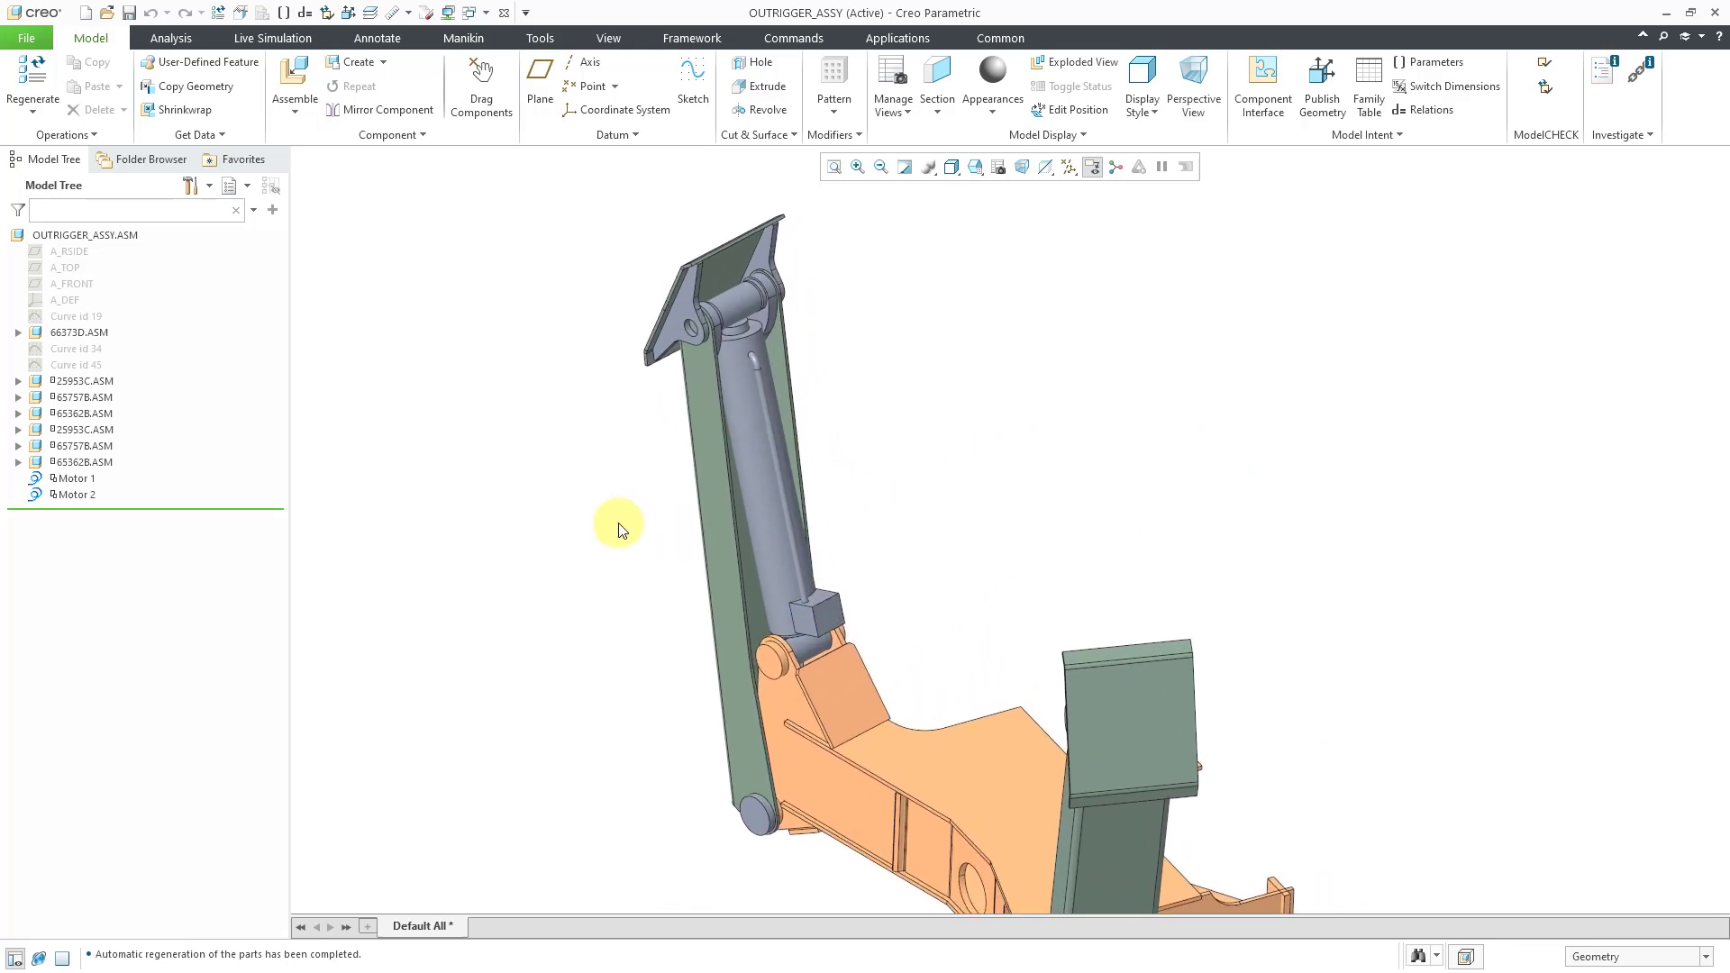
click(770, 457)
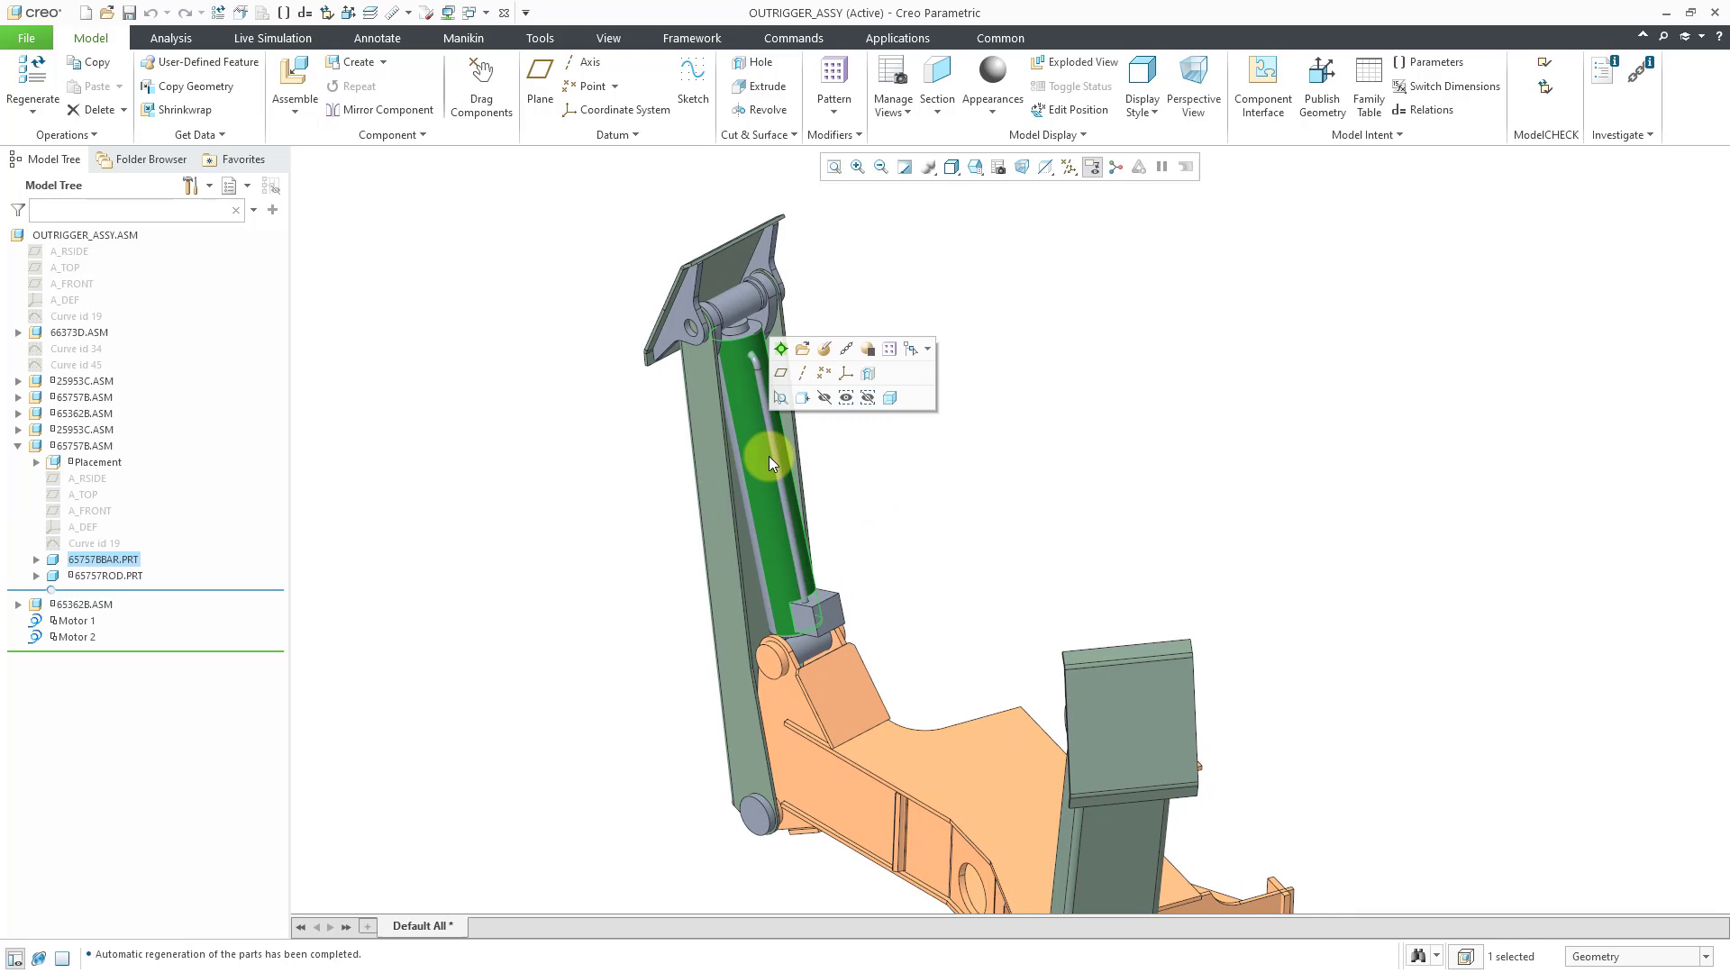
click(94, 444)
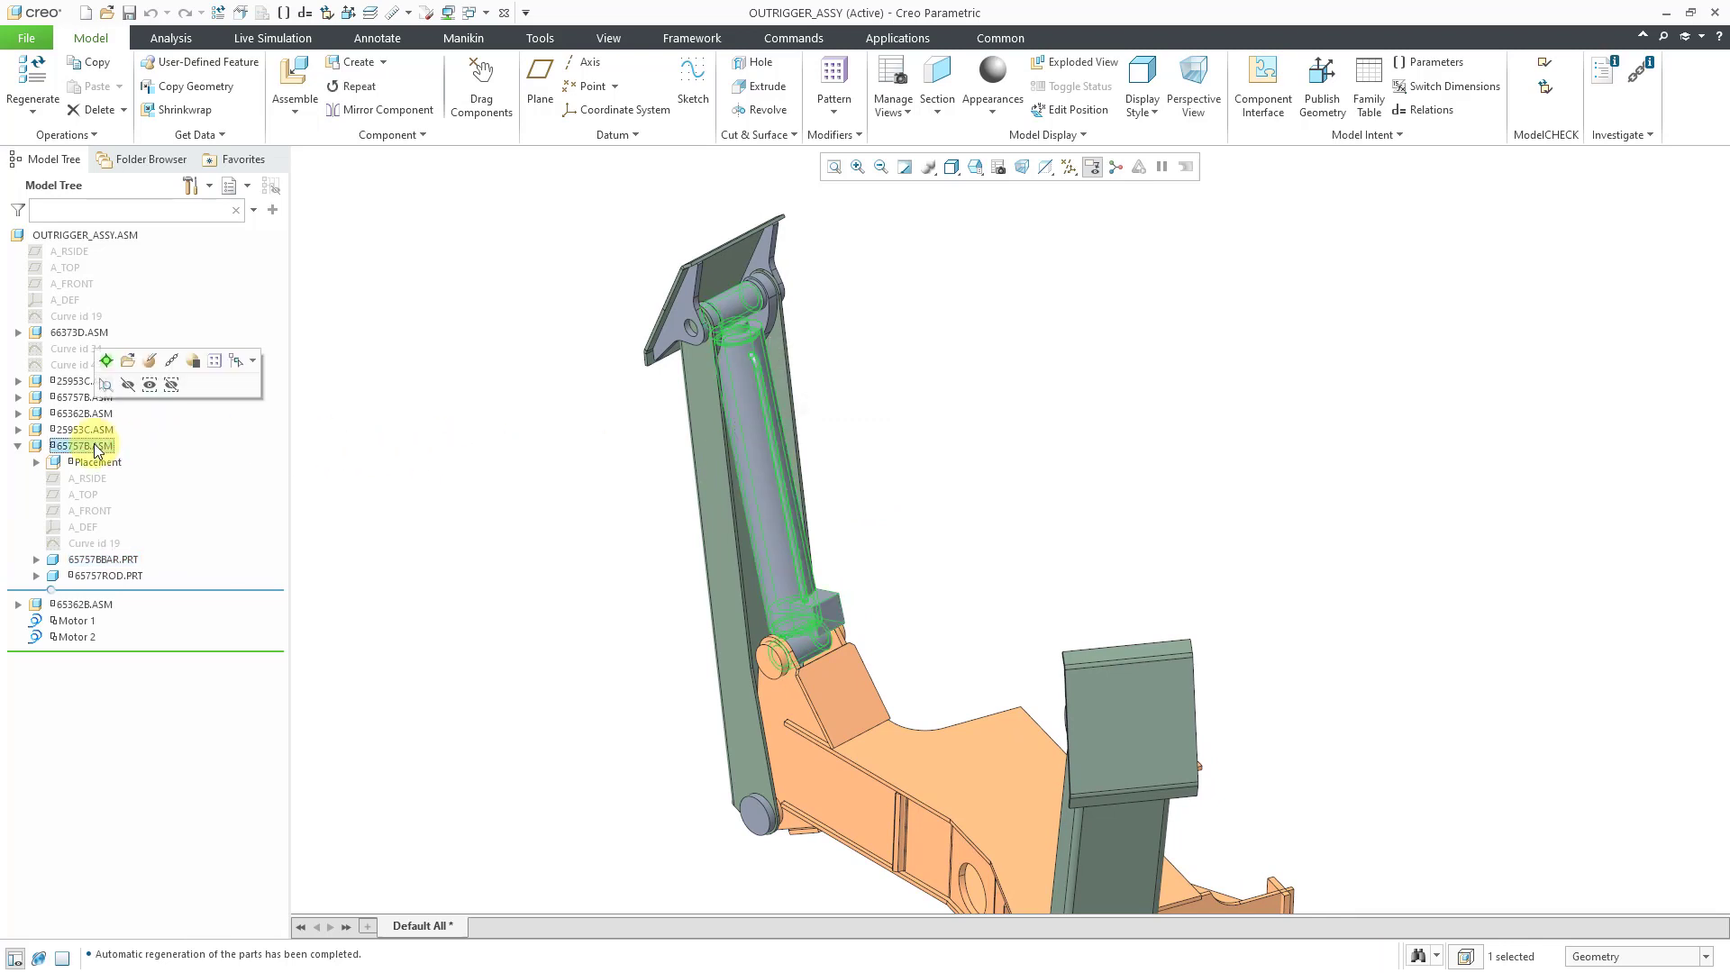
click(149, 360)
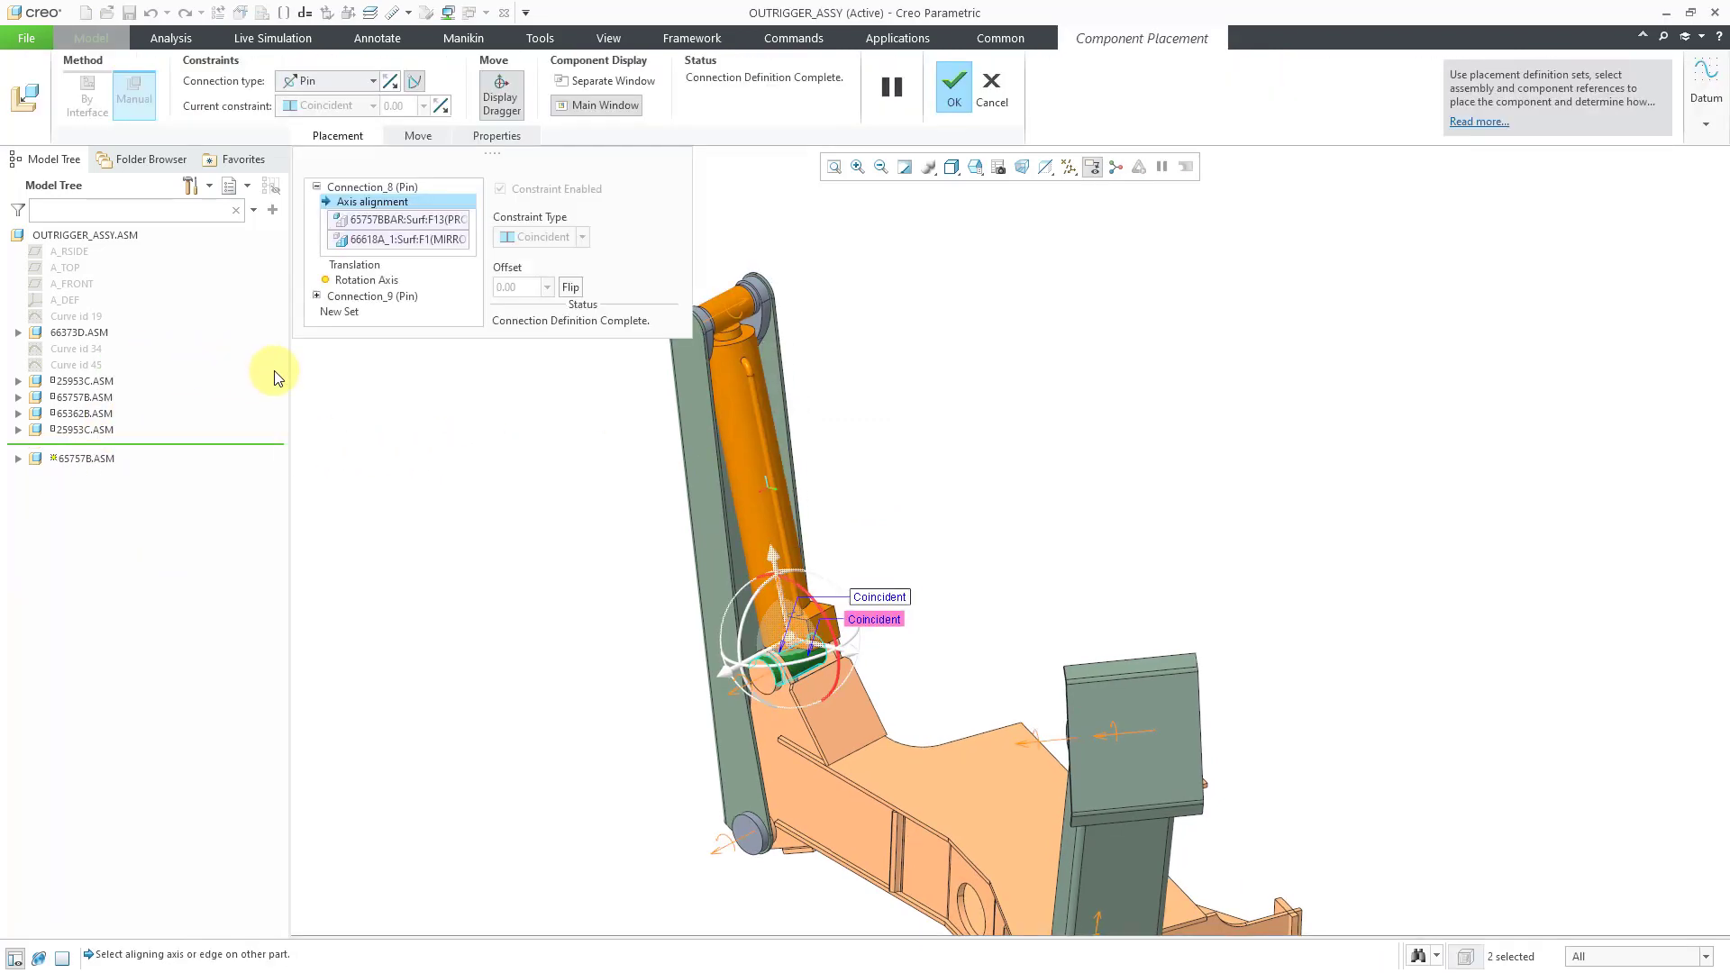
Change the rod-end joint Connection_9 from Pin to a Cylinder connection and accept the redefined placement
click(413, 188)
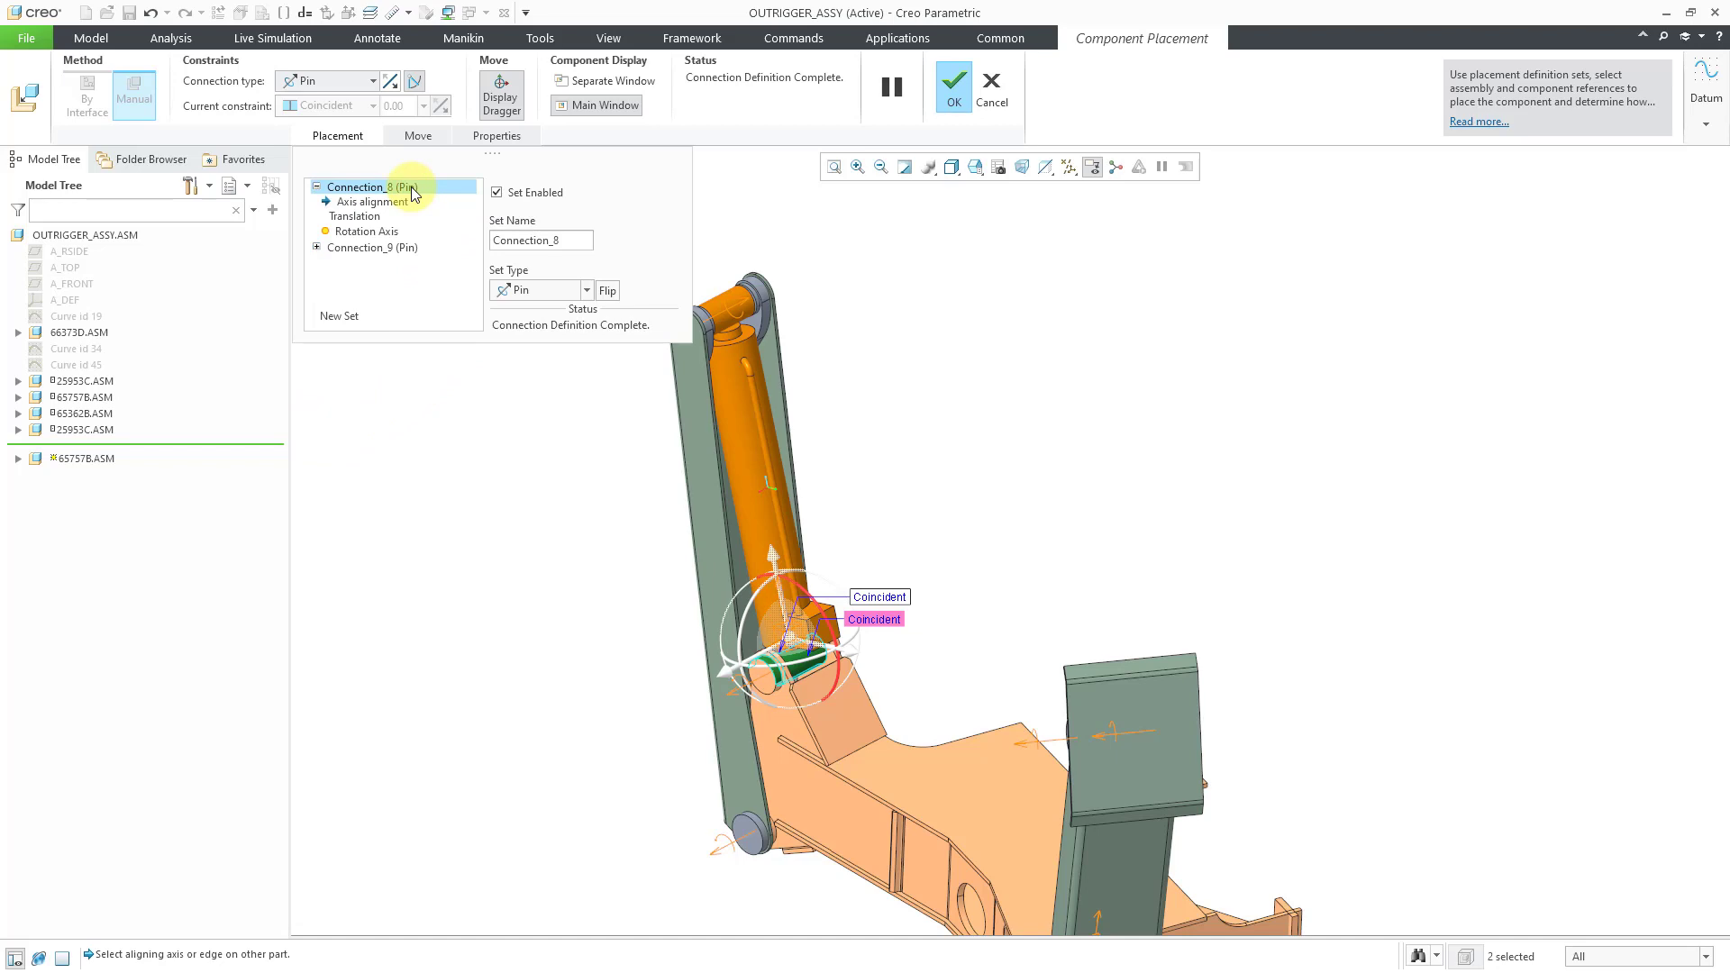
click(405, 248)
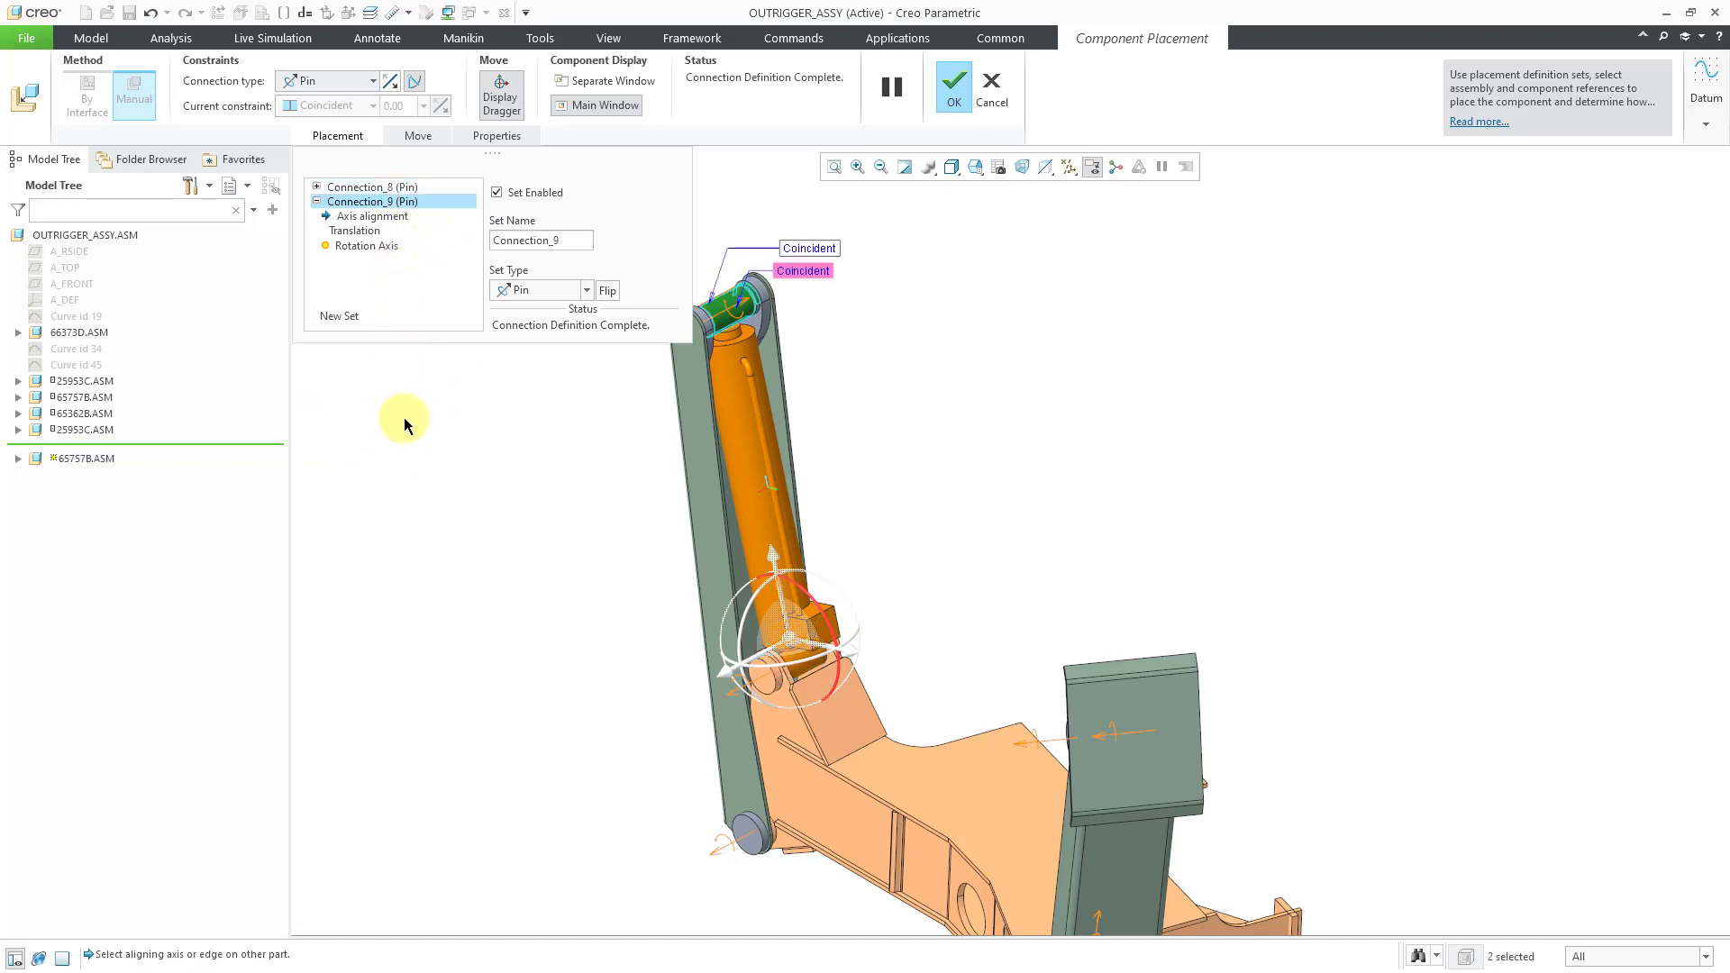
shift+middle_drag(814, 424, 981, 418)
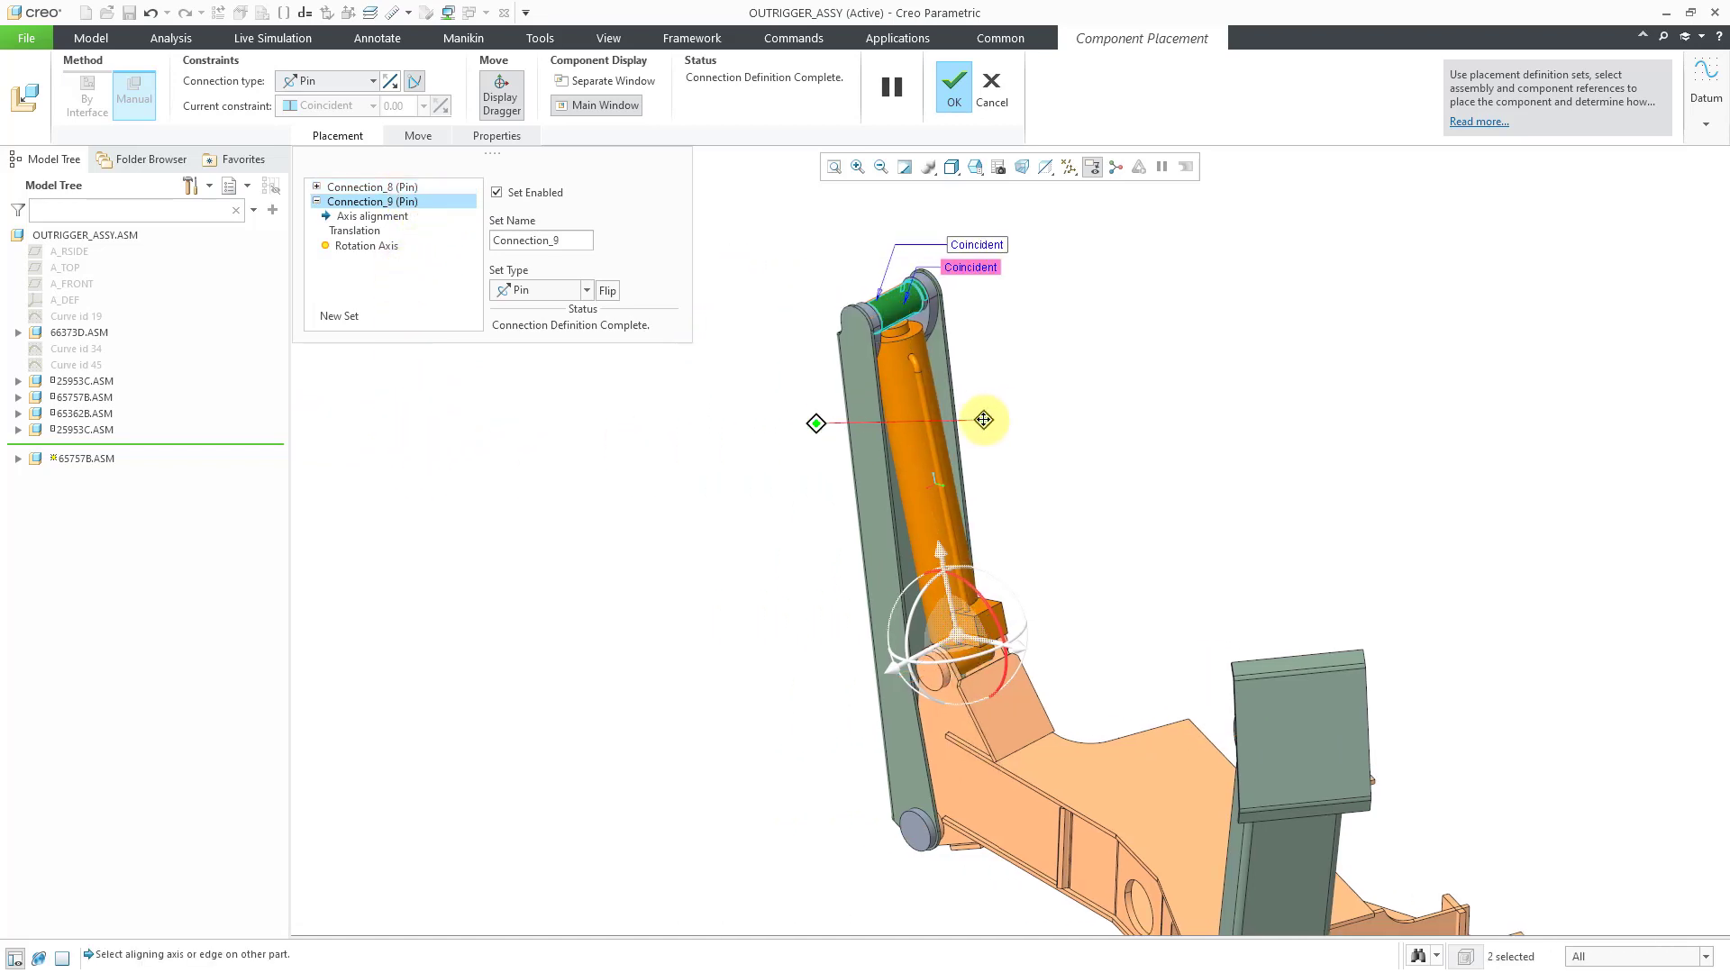
scroll(946, 385, up, 3)
scroll(946, 385, up, 2)
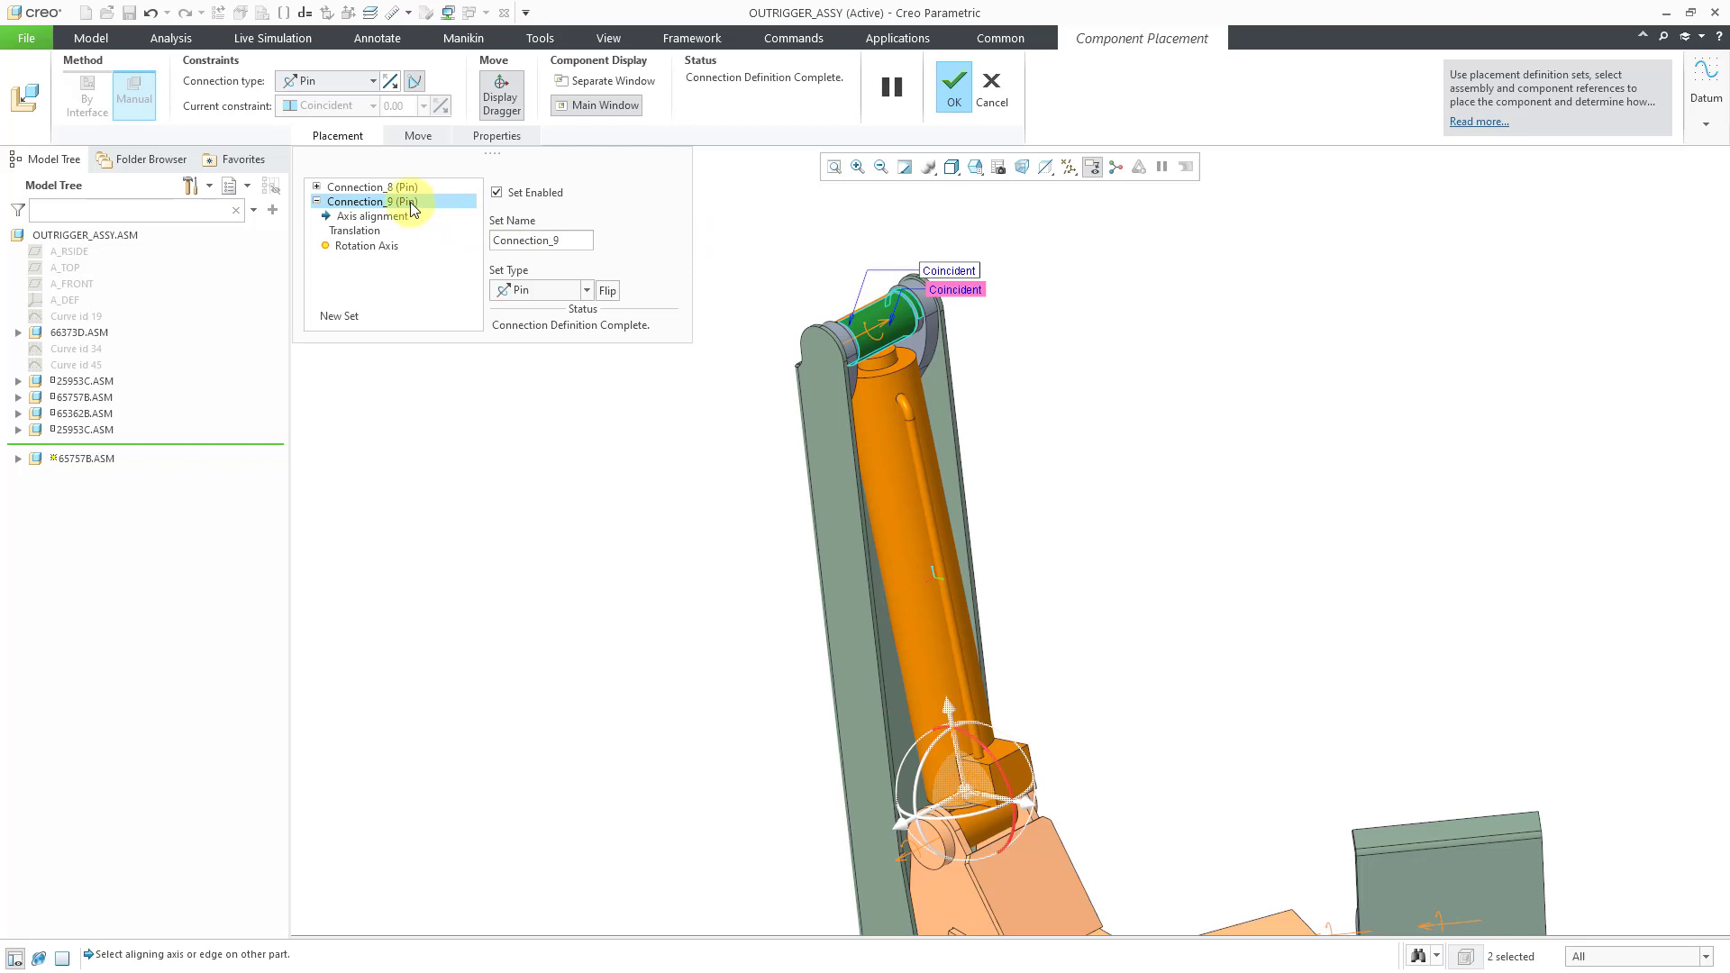
click(375, 81)
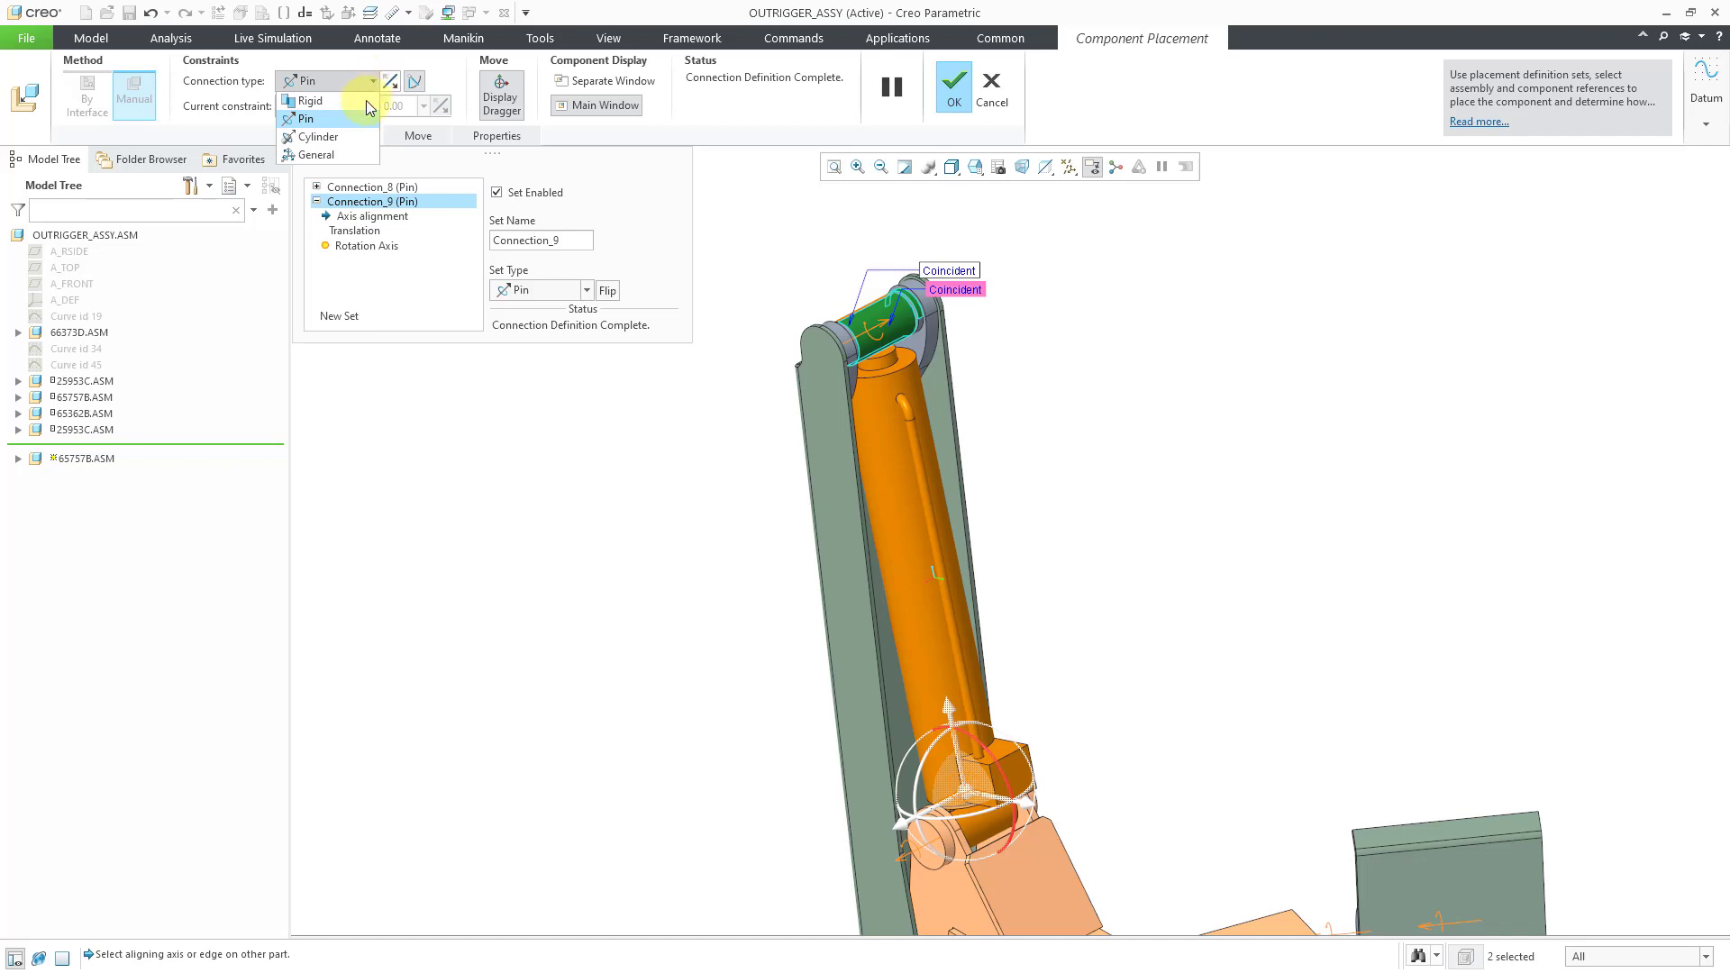
click(348, 142)
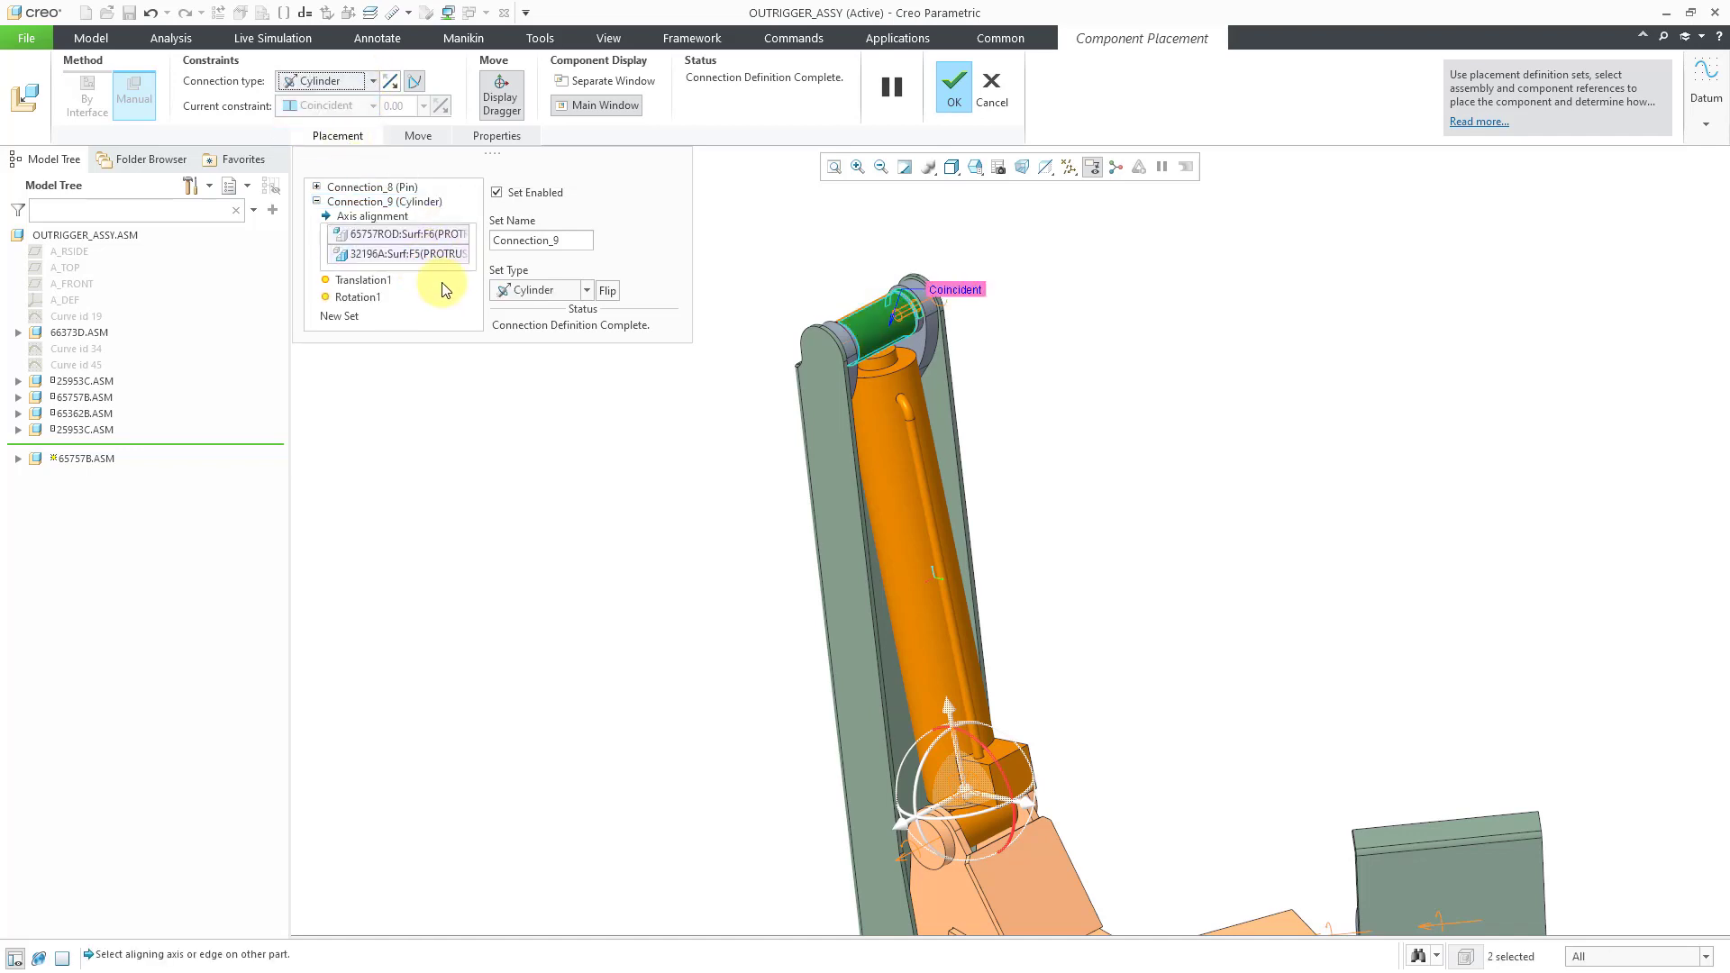
click(952, 91)
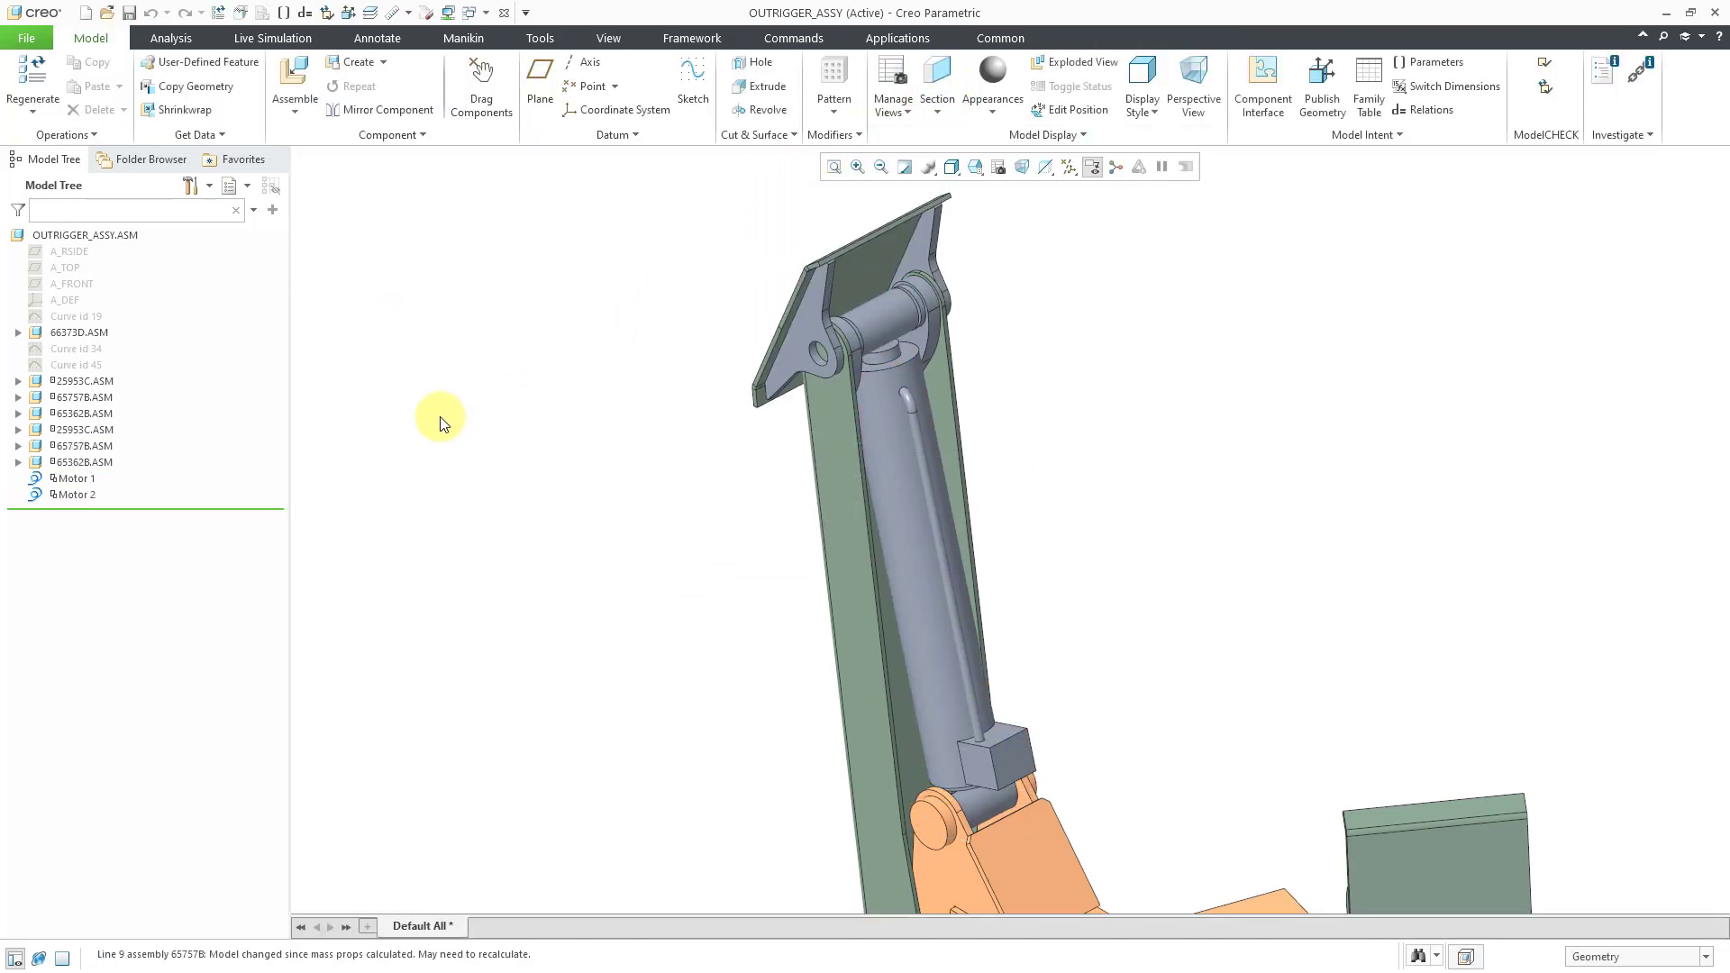
Redefine the placement of the first 65757B.ASM subassembly, changing its rod-end joint Connection_6 from Pin to Cylinder
click(104, 402)
scroll(540, 490, up, 3)
middle_drag(770, 540, 961, 517)
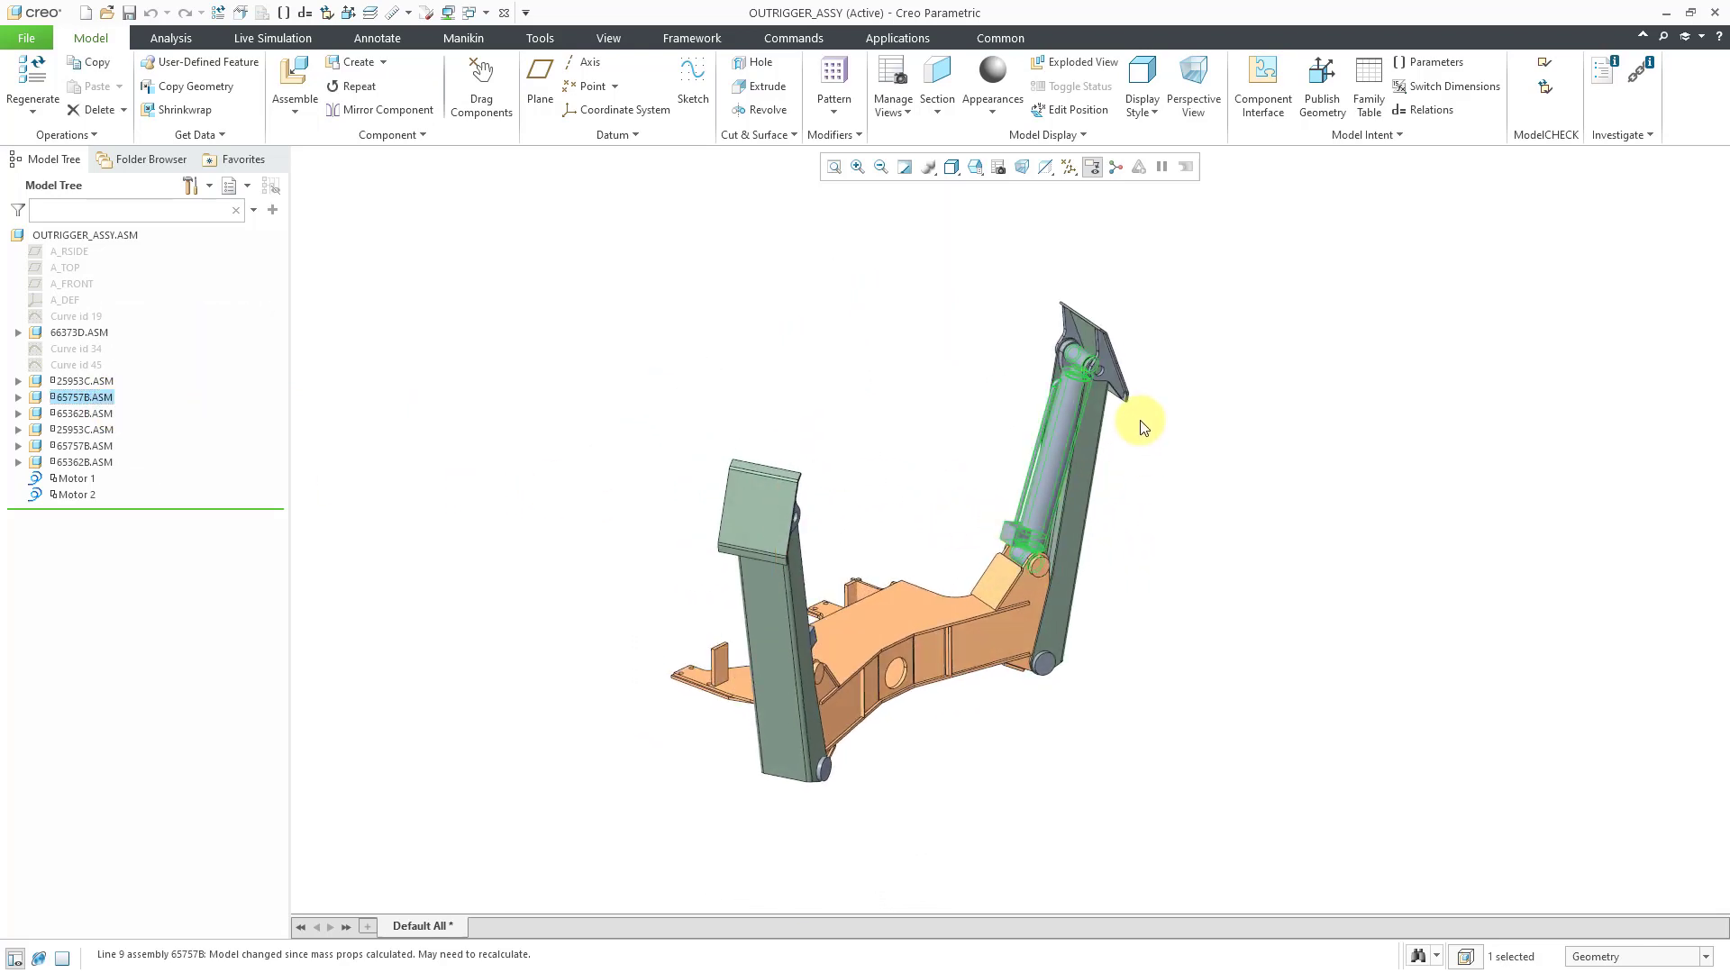
scroll(1066, 598, down, 4)
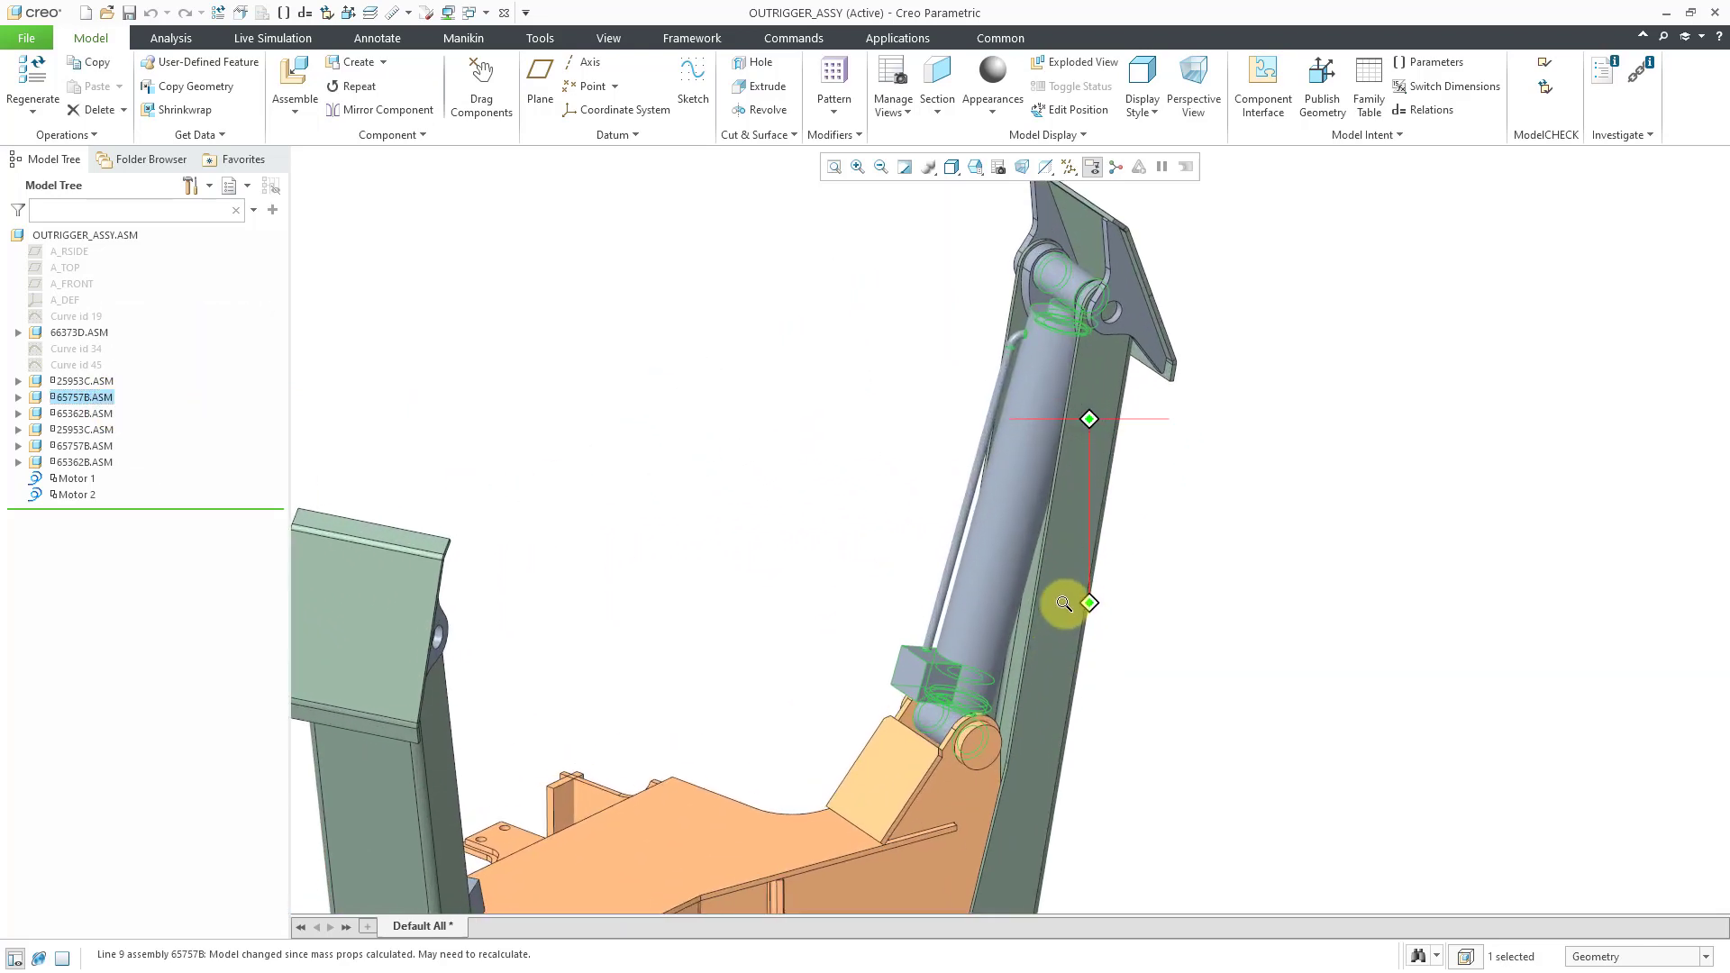
right_click(638, 290)
click(695, 225)
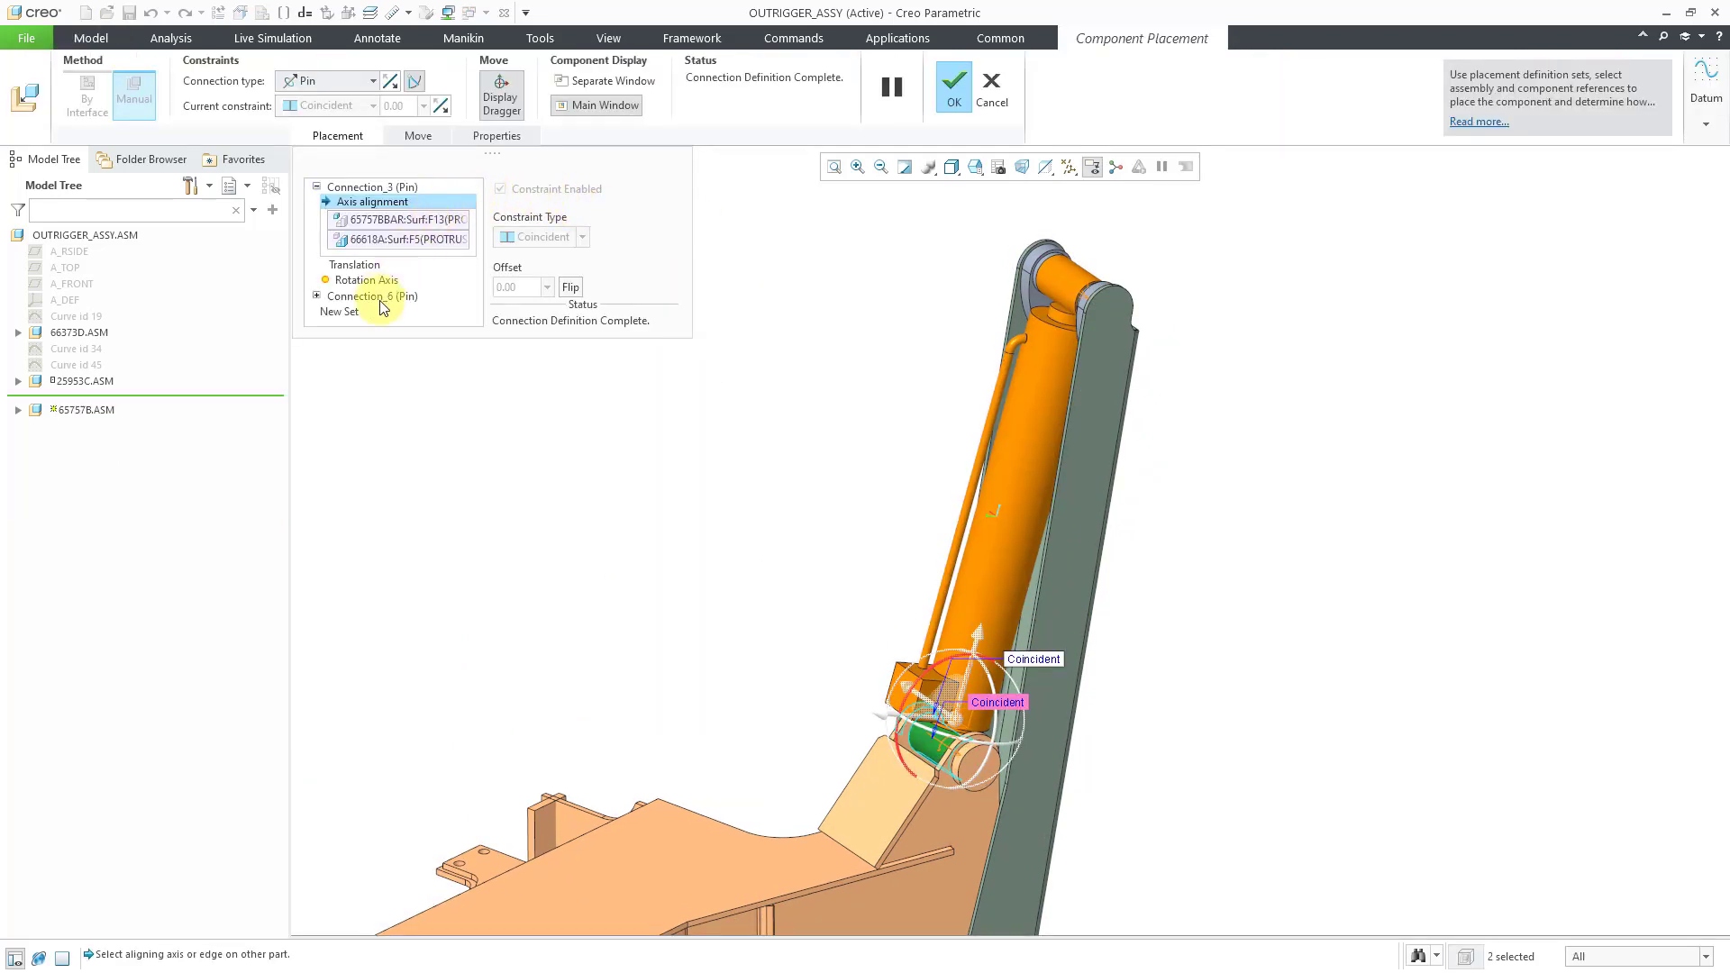
click(381, 300)
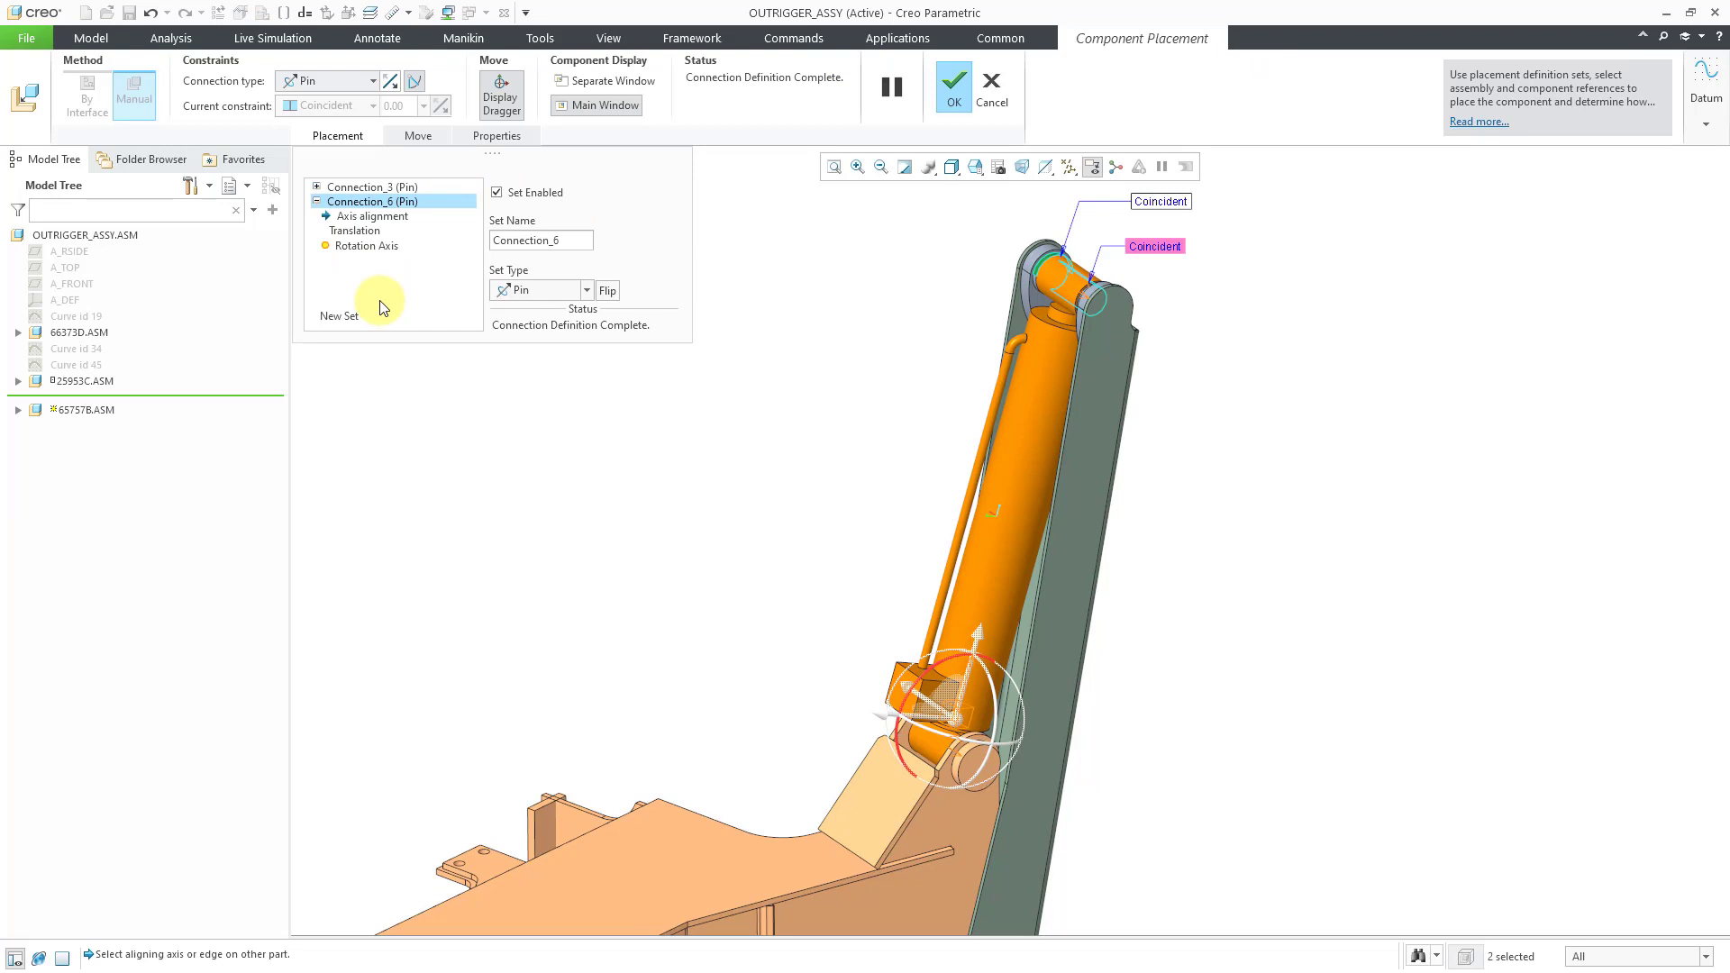
click(371, 80)
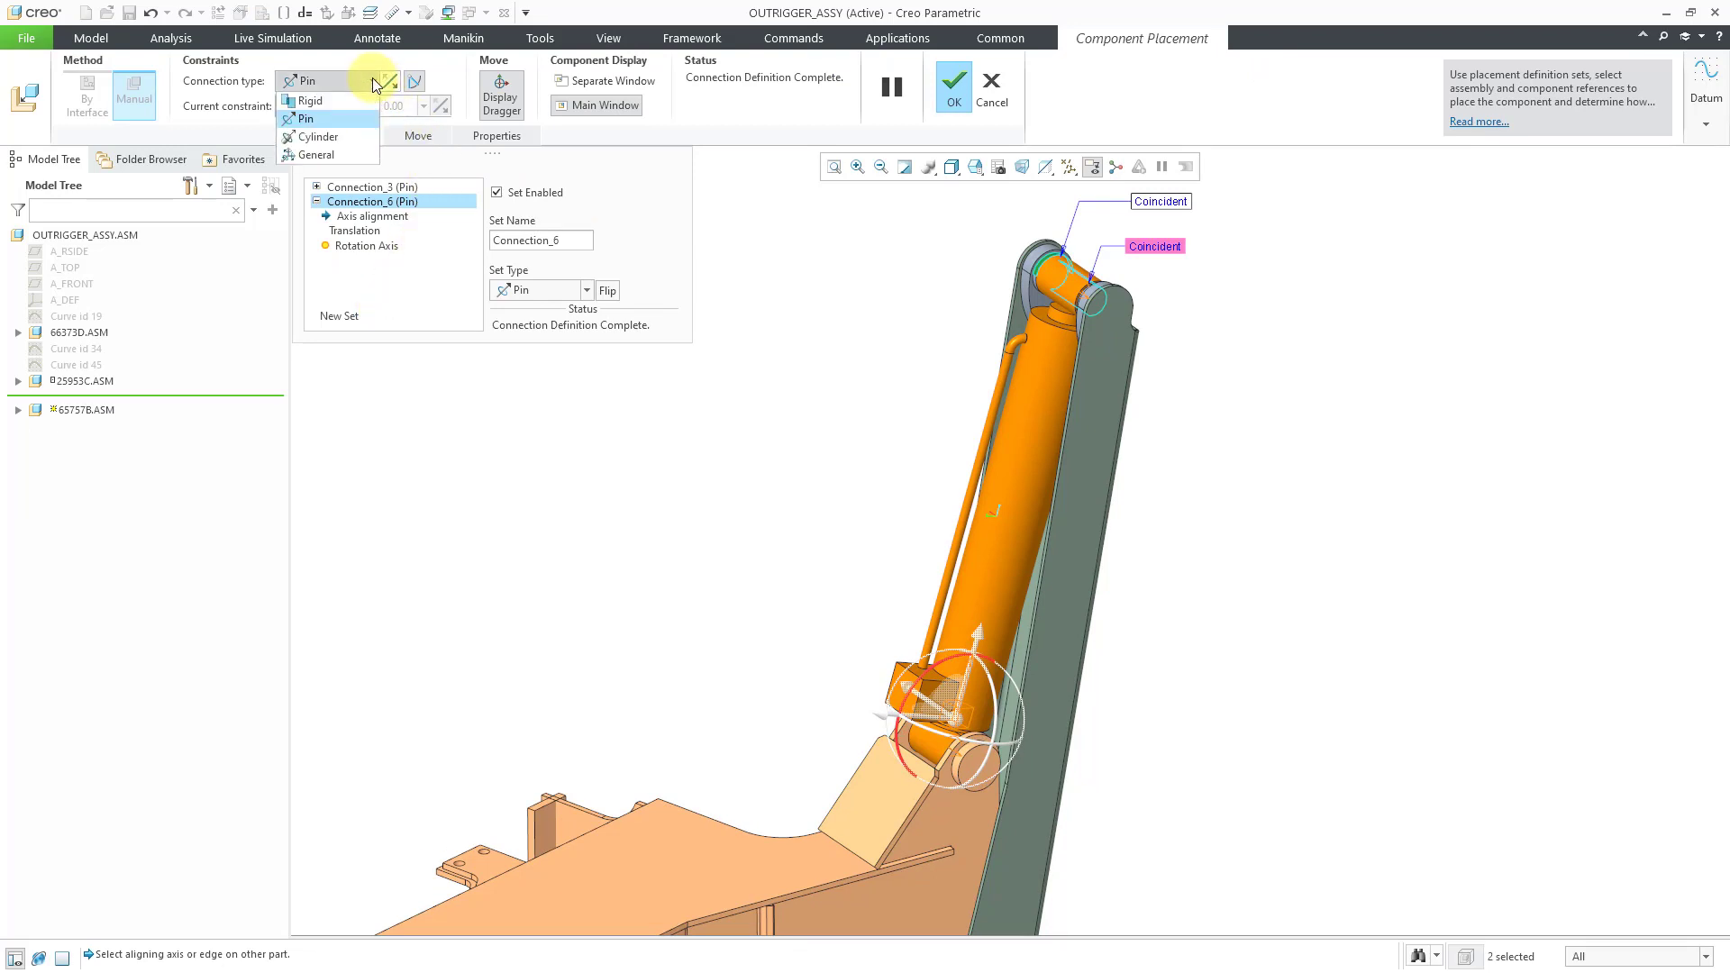
click(349, 138)
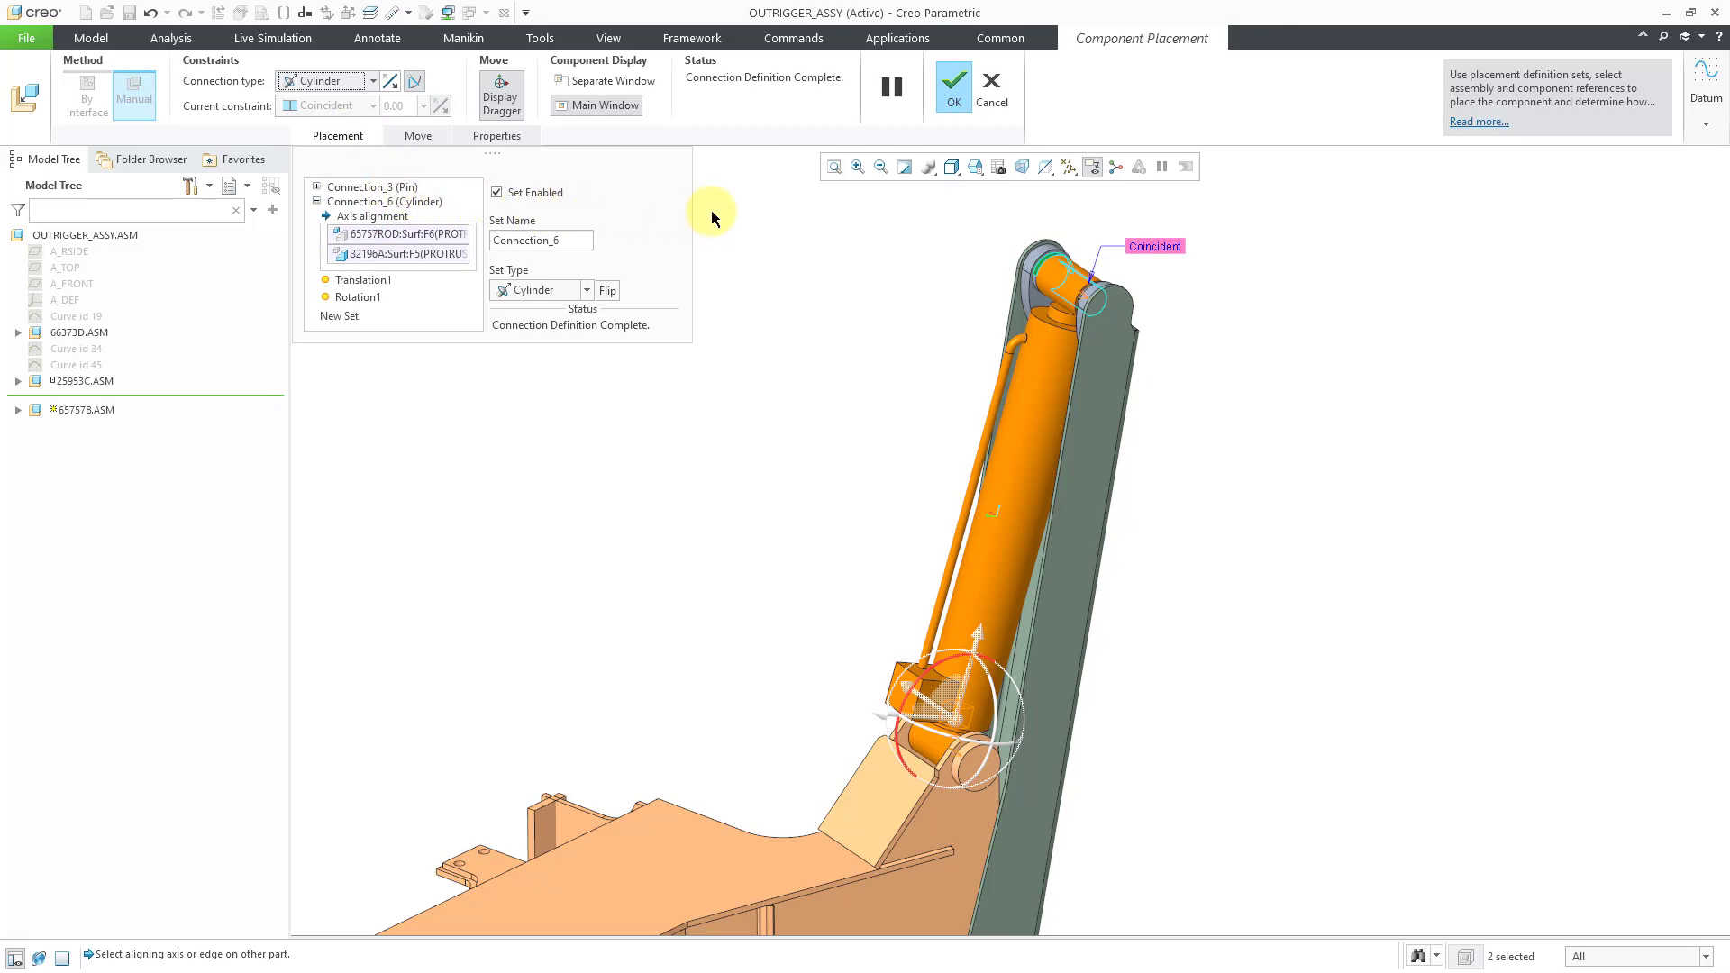
click(952, 86)
Switch the outrigger assembly back to the Mechanism application
scroll(1343, 502, down, 3)
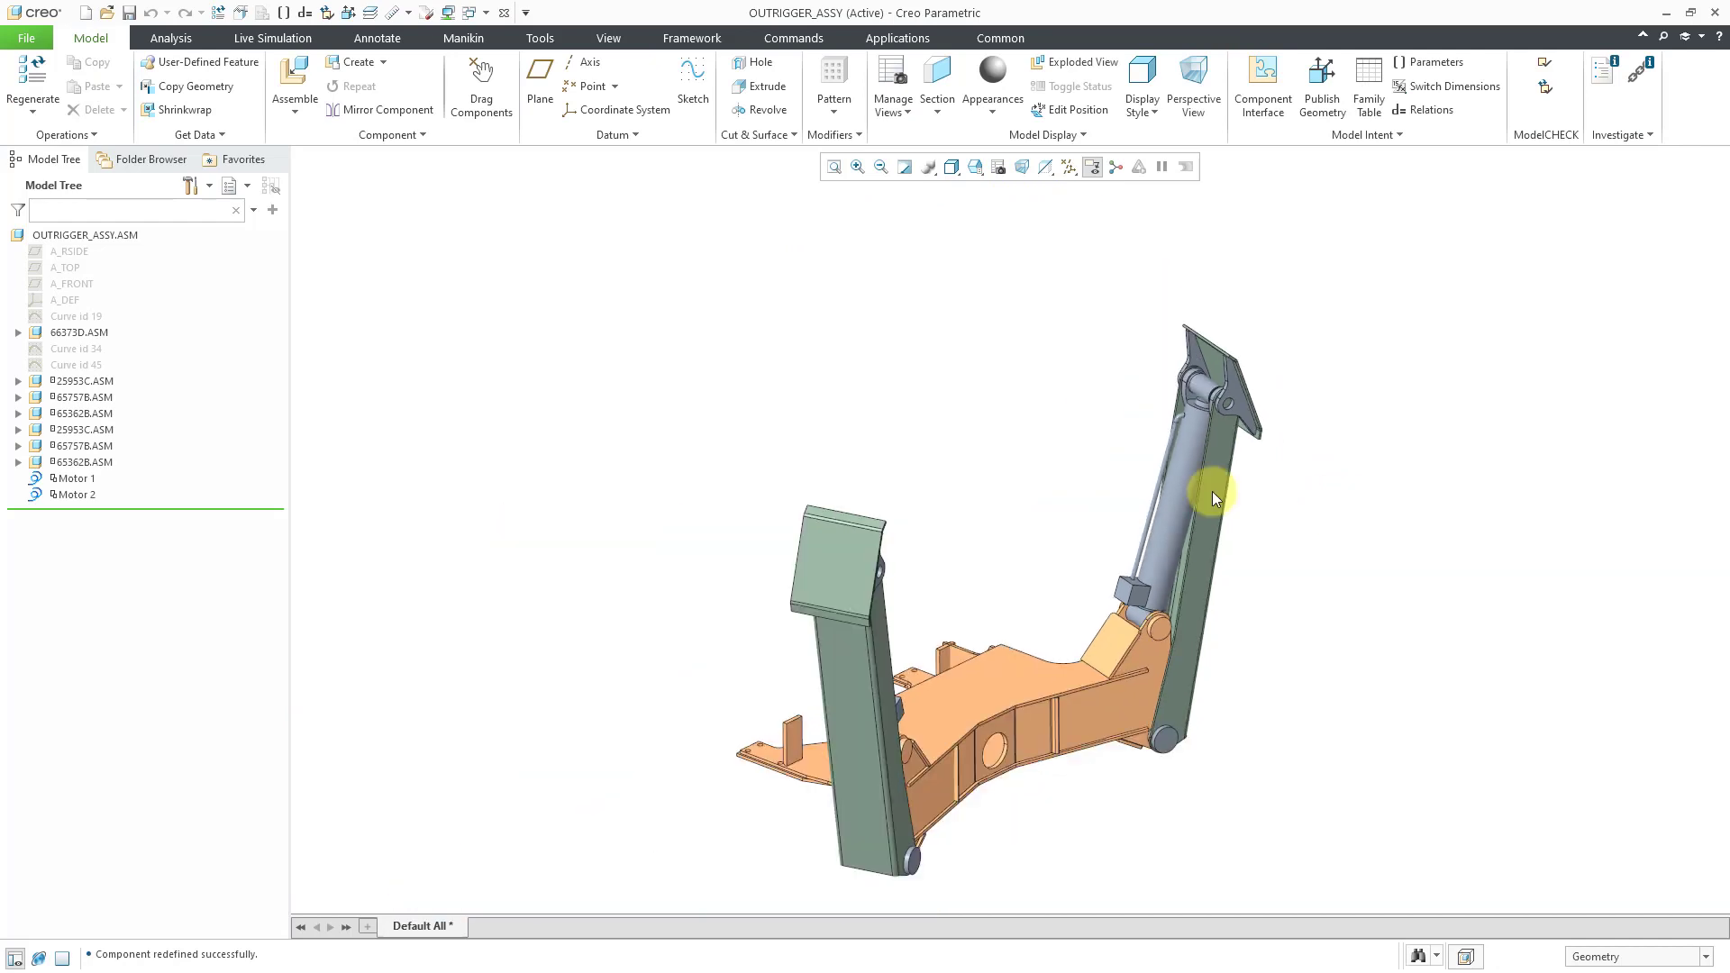
middle_drag(1208, 486, 899, 460)
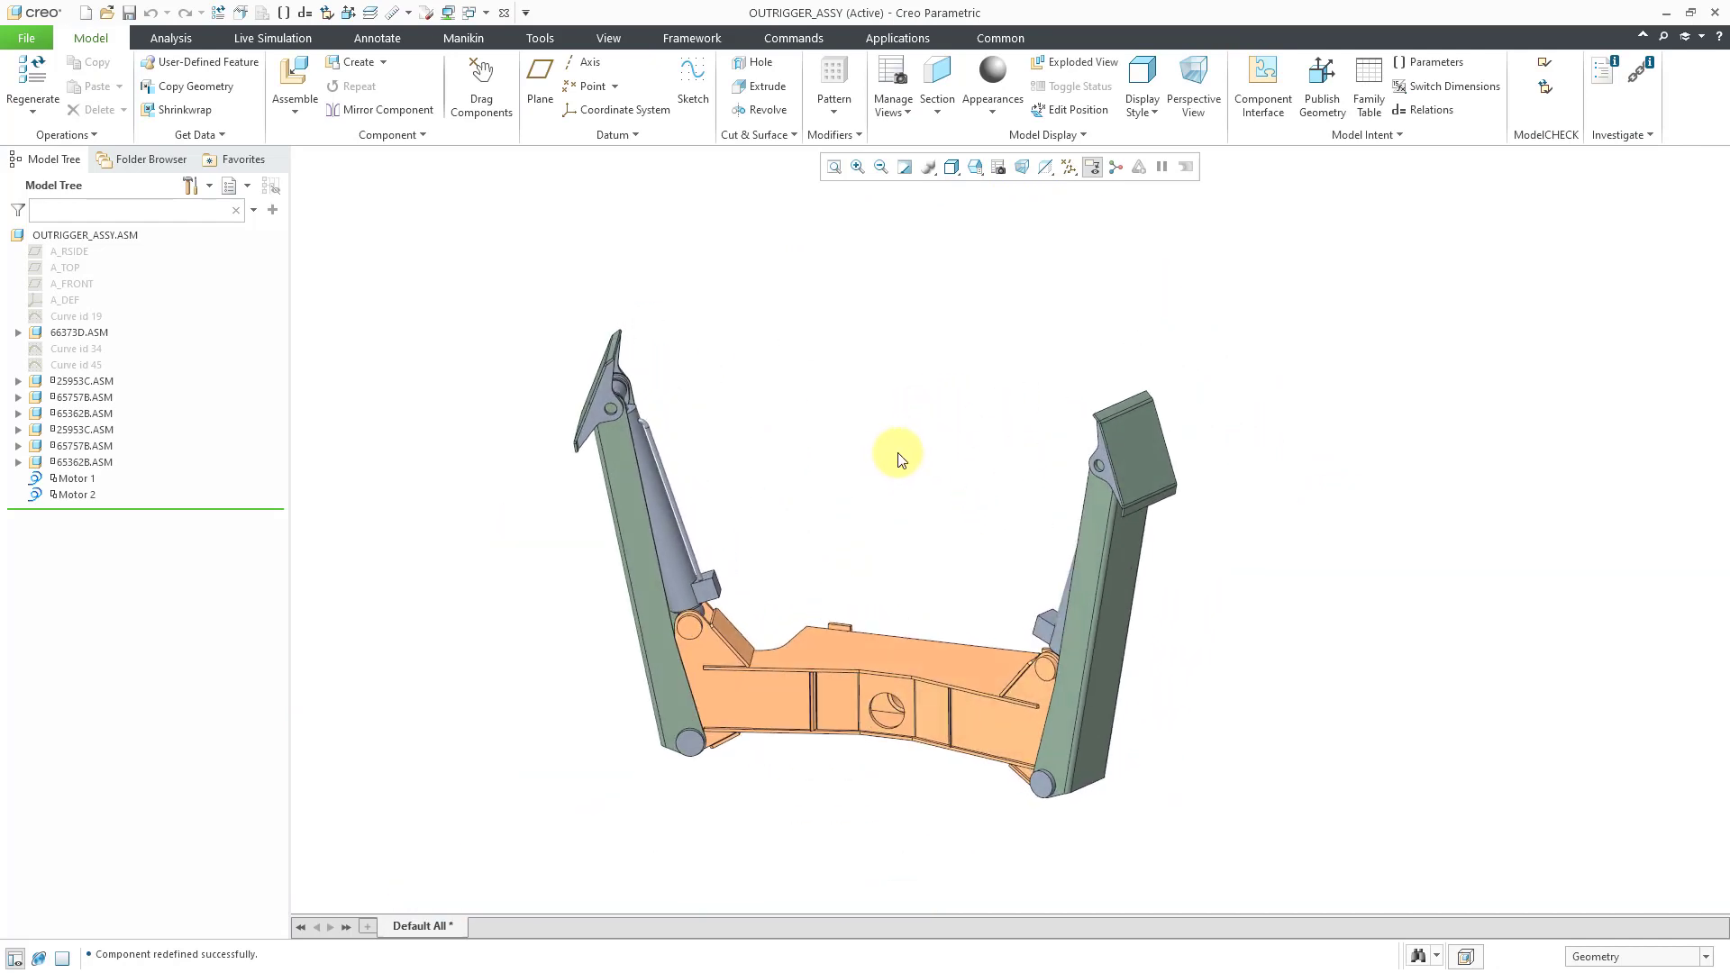
click(894, 40)
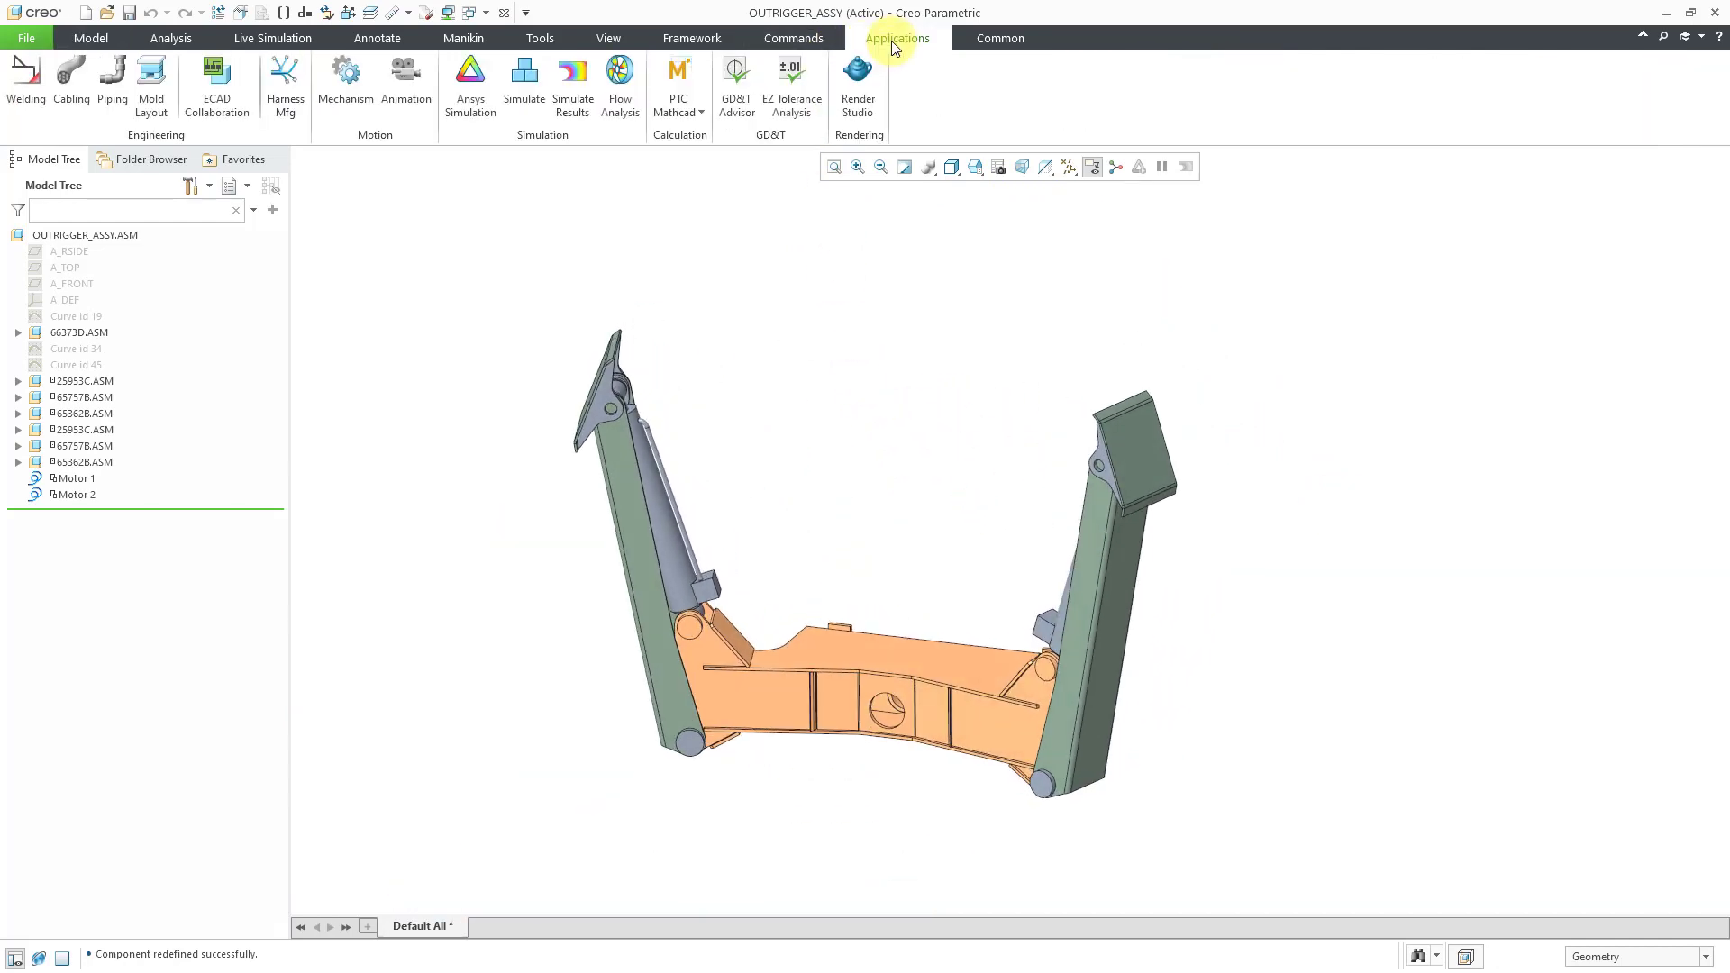
click(349, 100)
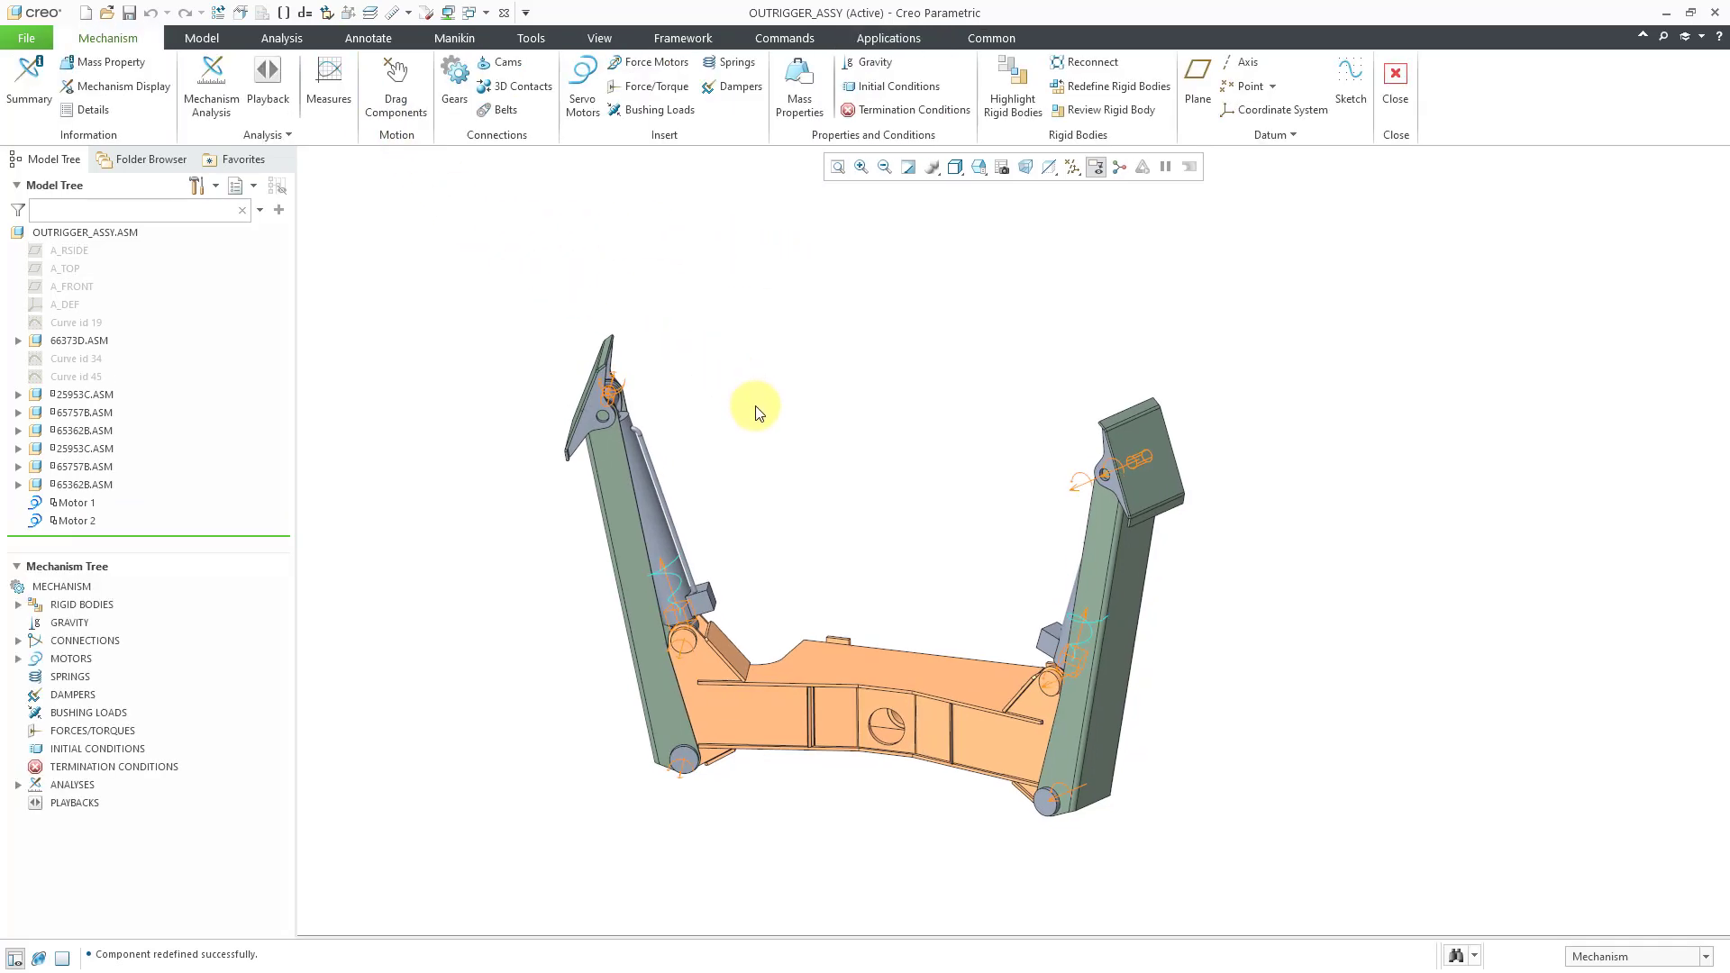
Run the existing kinematic analysis AnalysisDefinition1 on the redefined assembly
shift+middle_drag(728, 440, 827, 349)
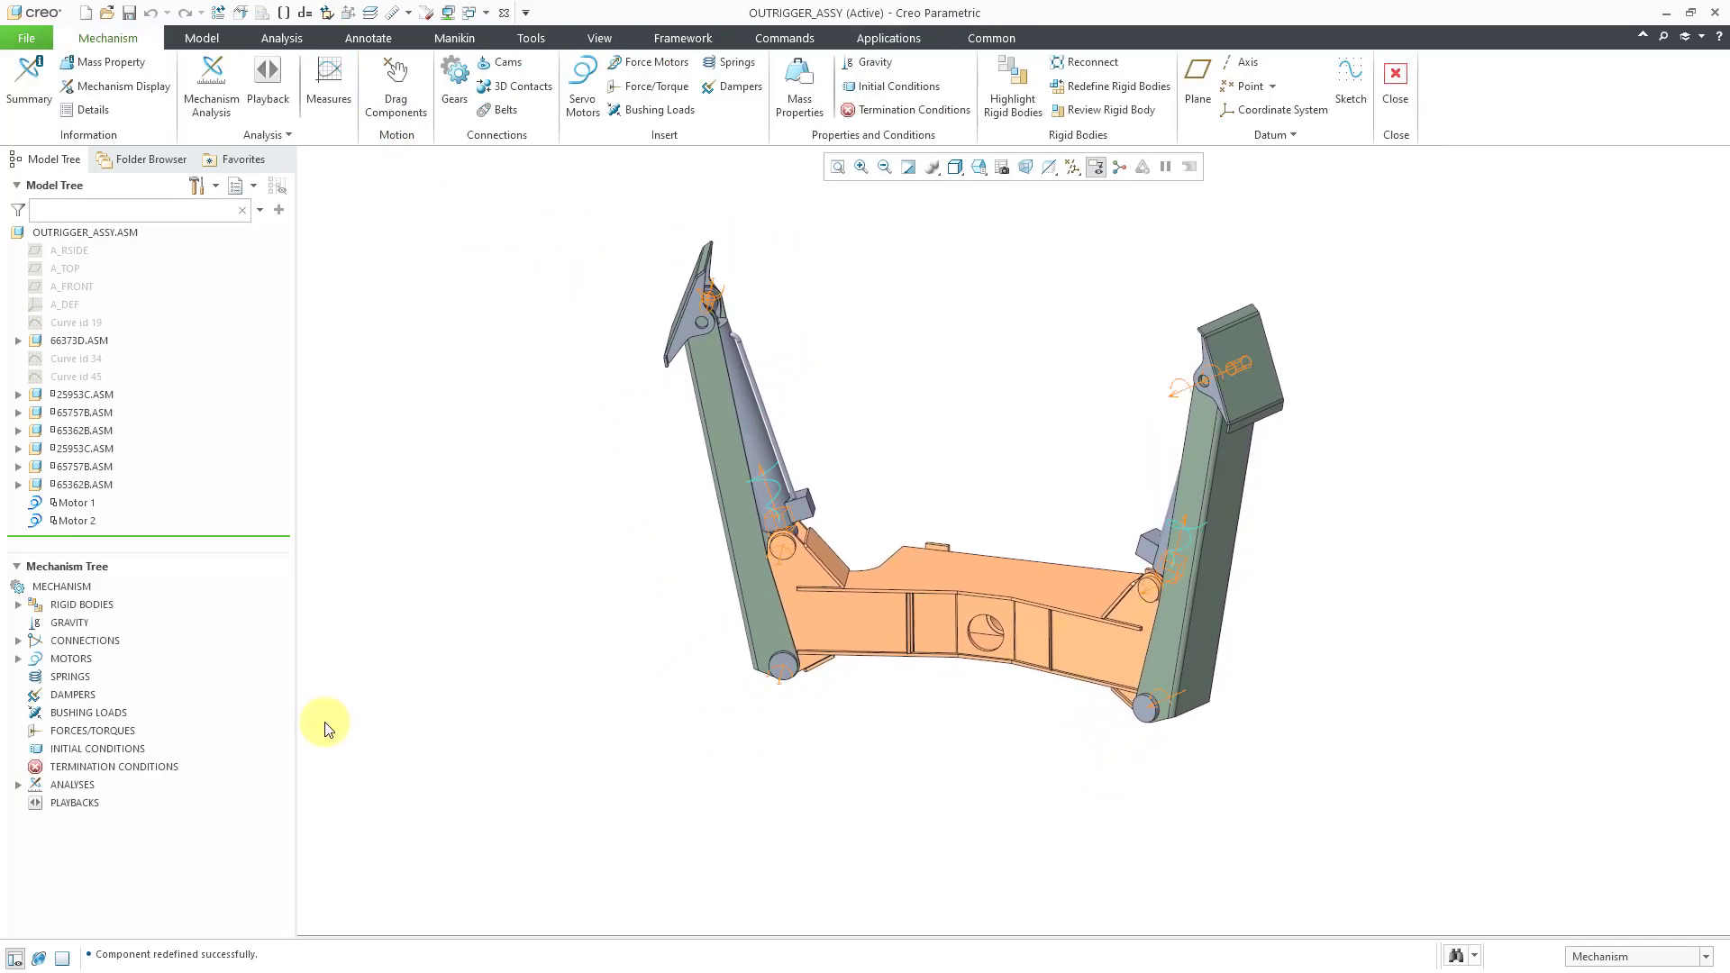
click(19, 786)
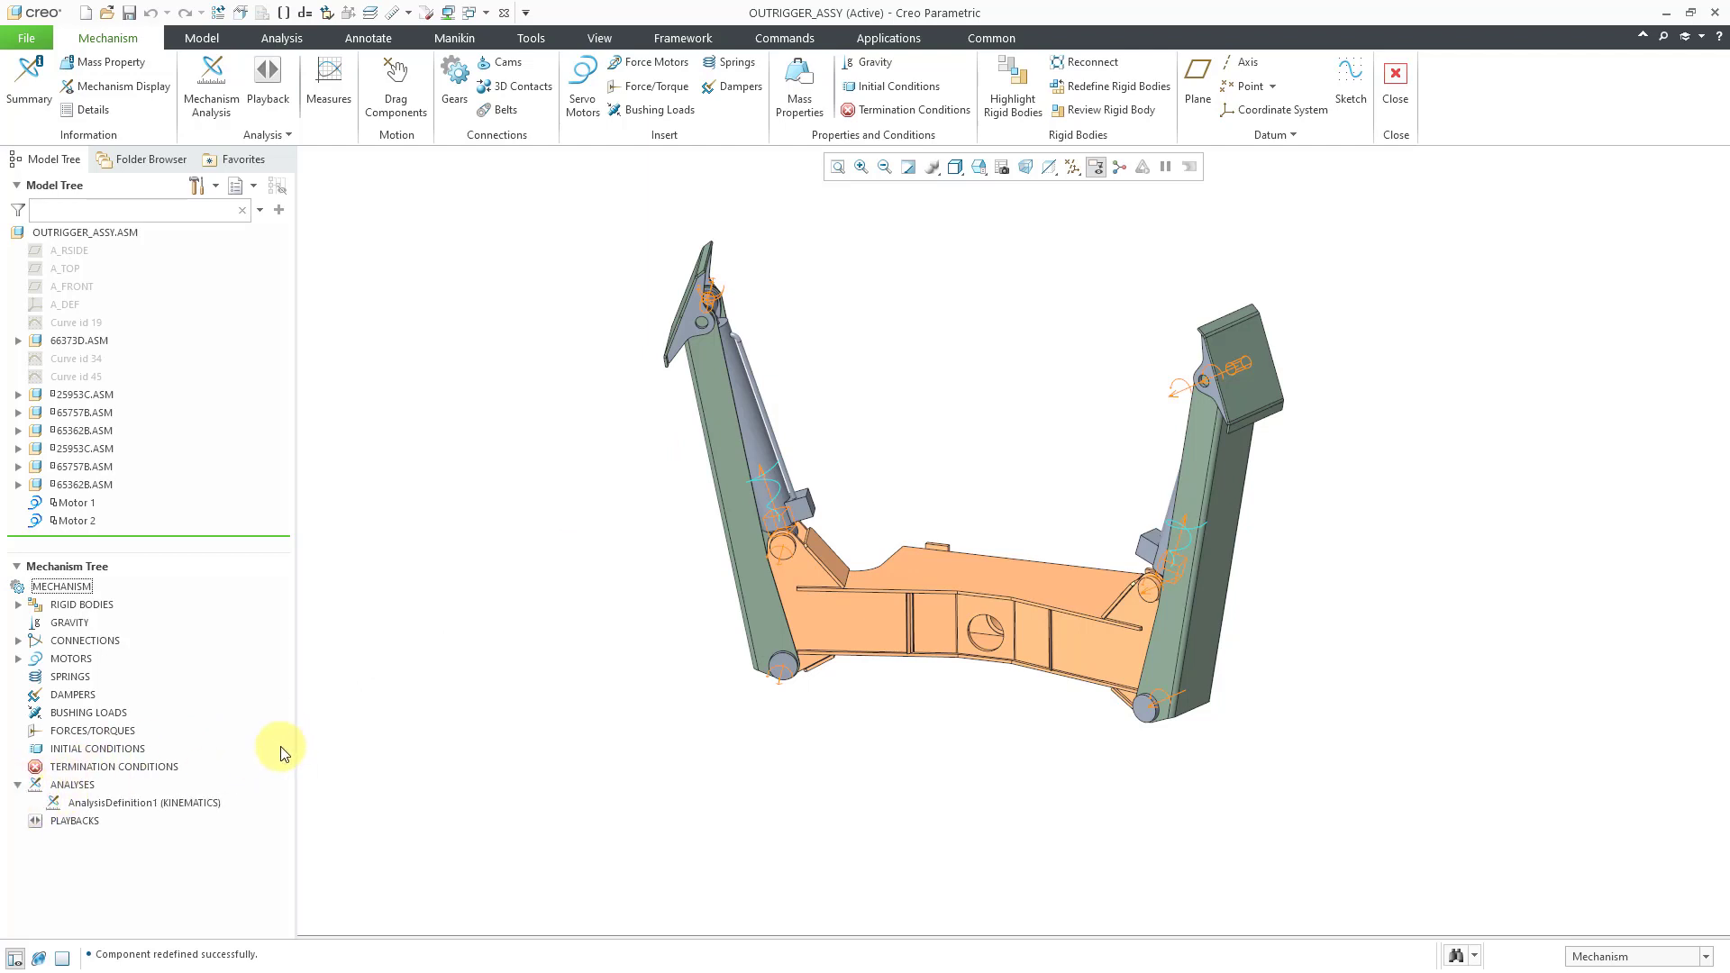
click(127, 802)
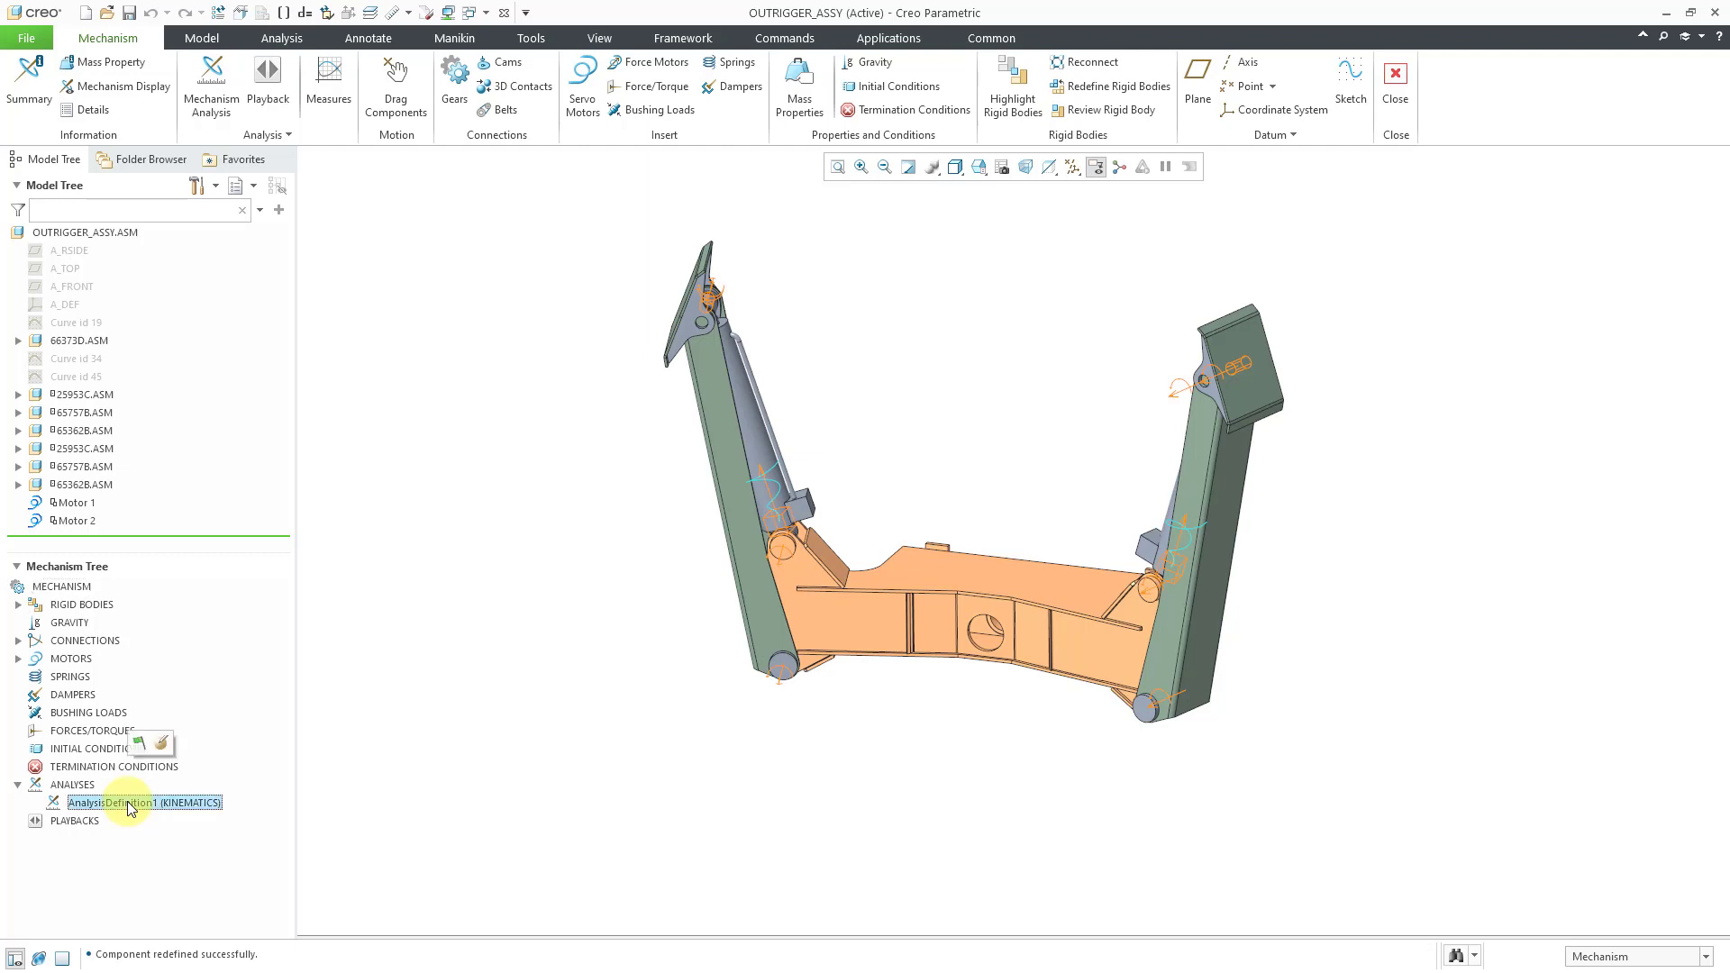
click(143, 745)
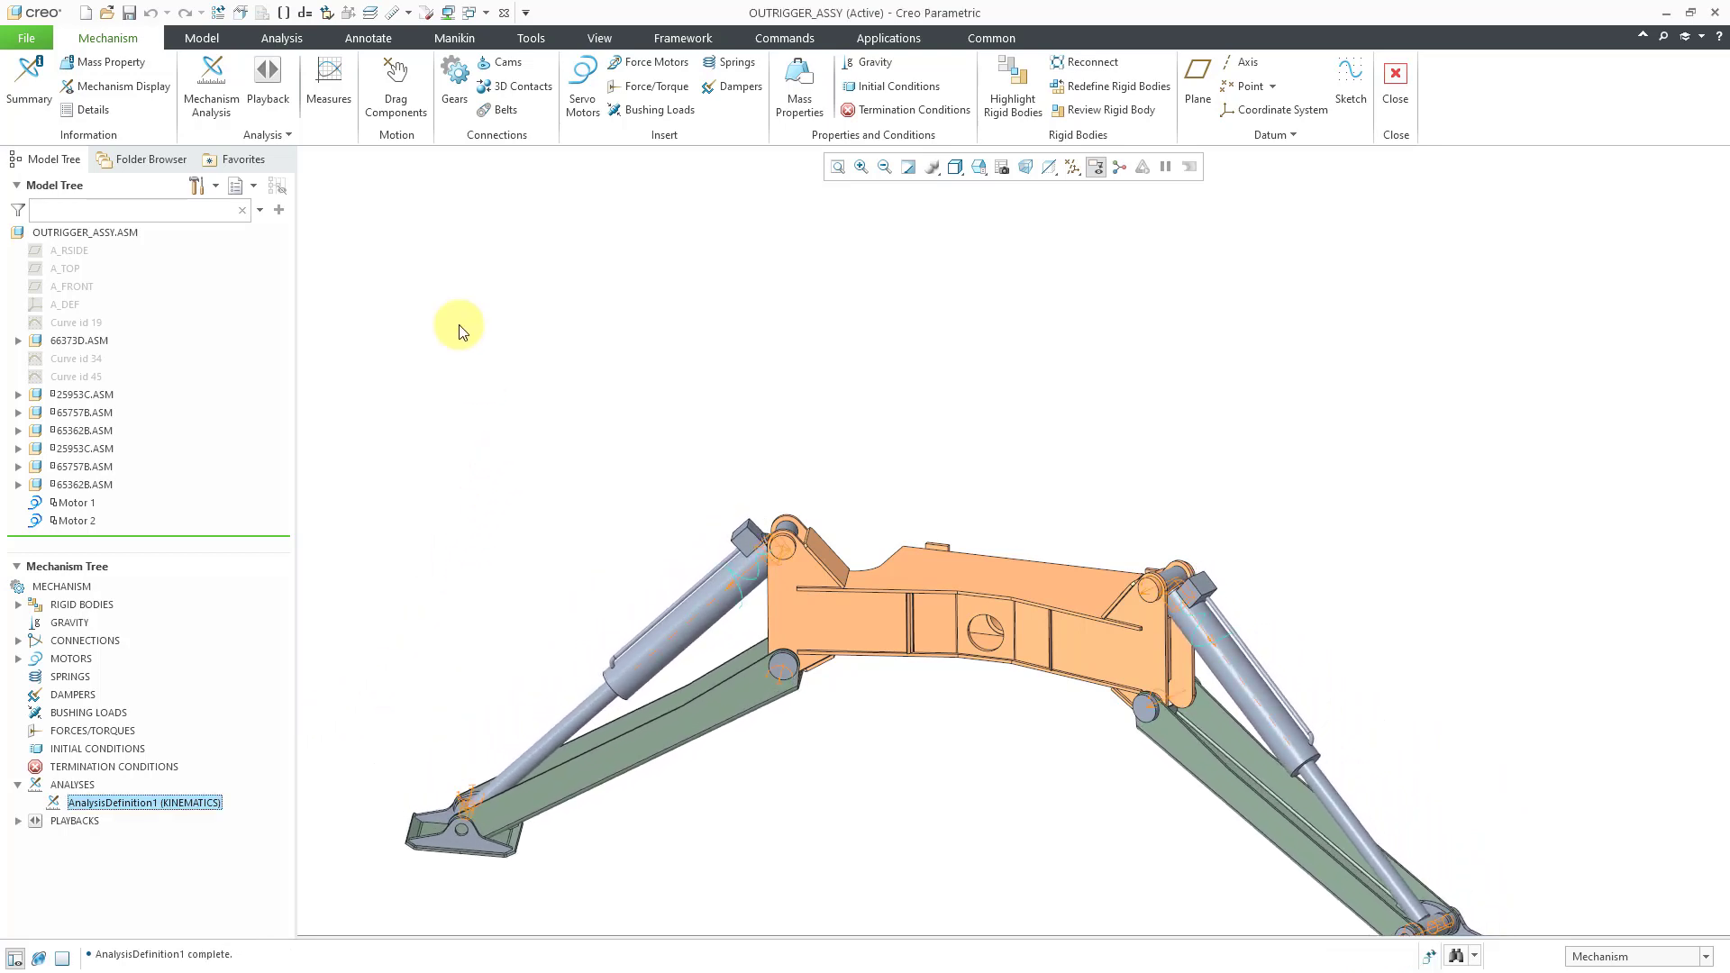
Evaluate the DOF and REDUNDANCIES measures for the new AnalysisDefinition1 result set and close the measure results
click(330, 98)
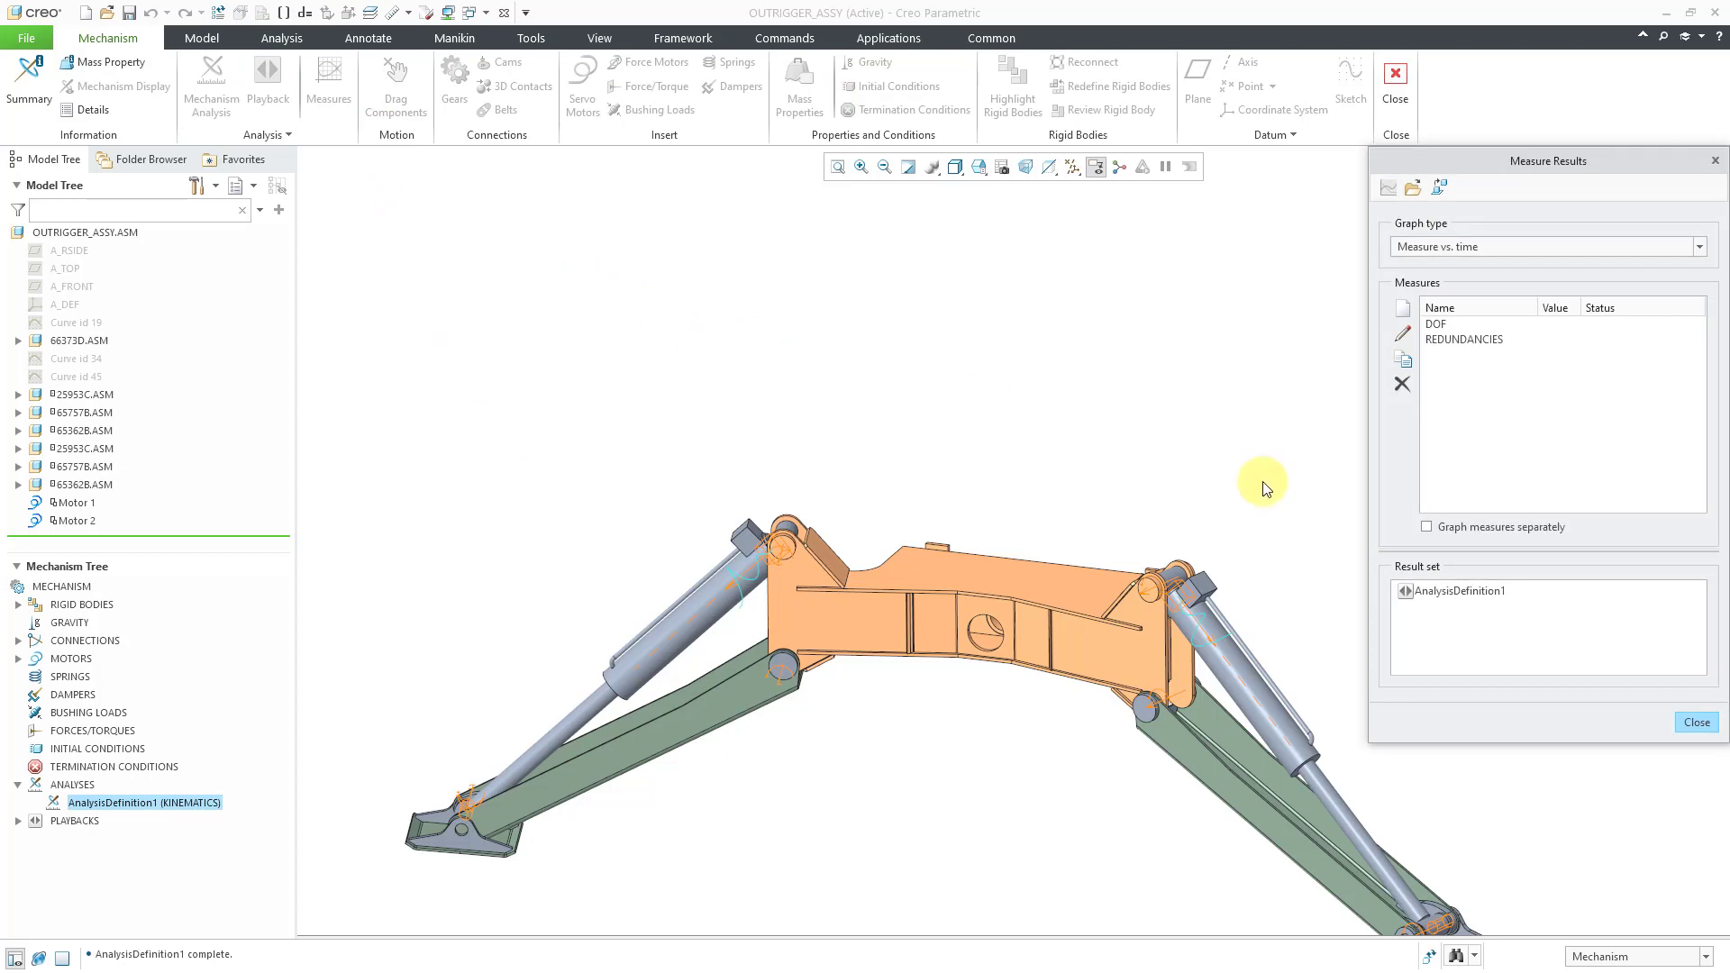
click(1447, 591)
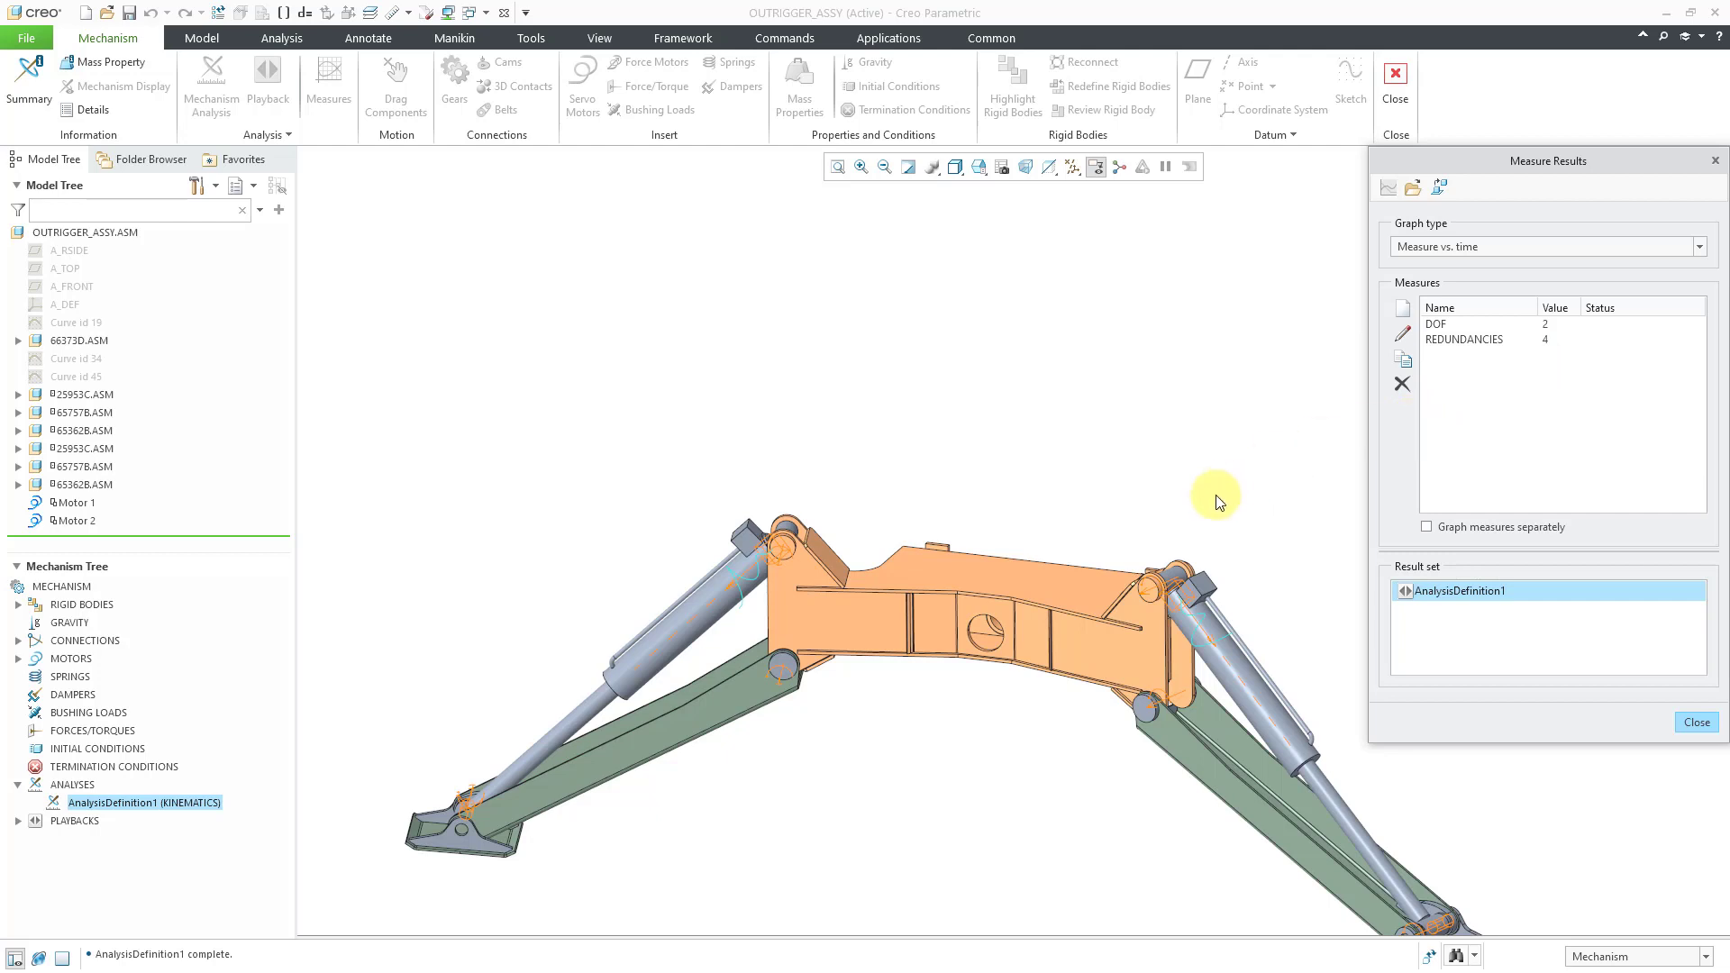
shift+middle_drag(1171, 527, 1118, 419)
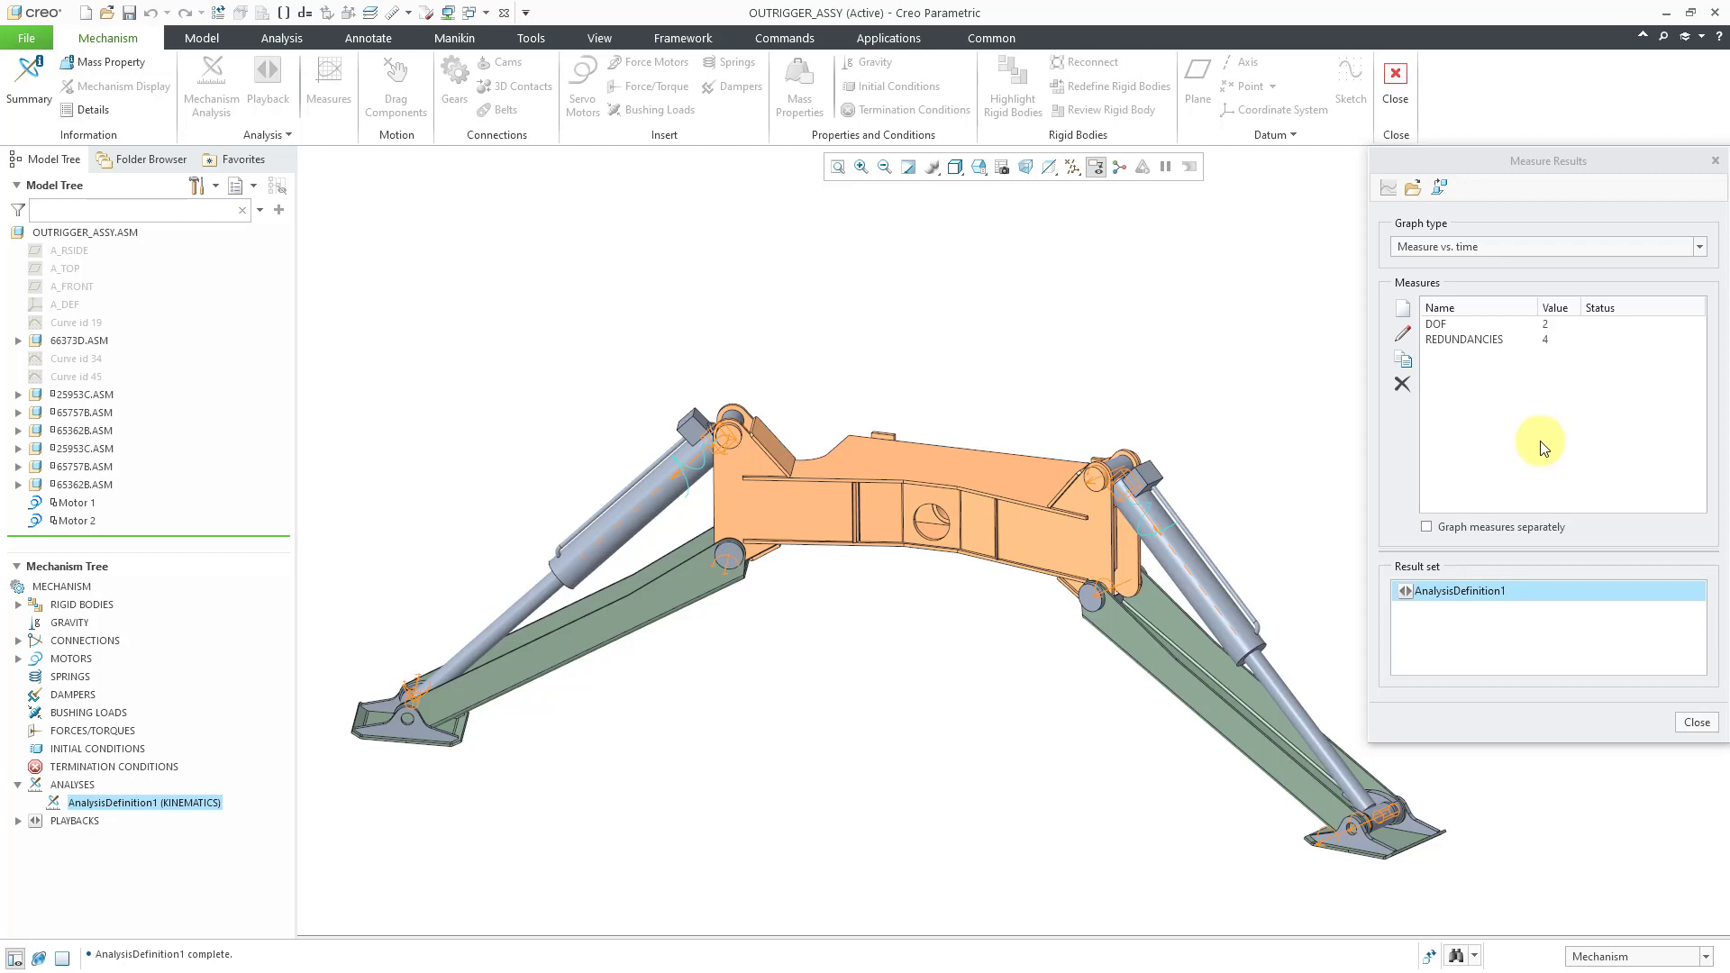
click(1698, 725)
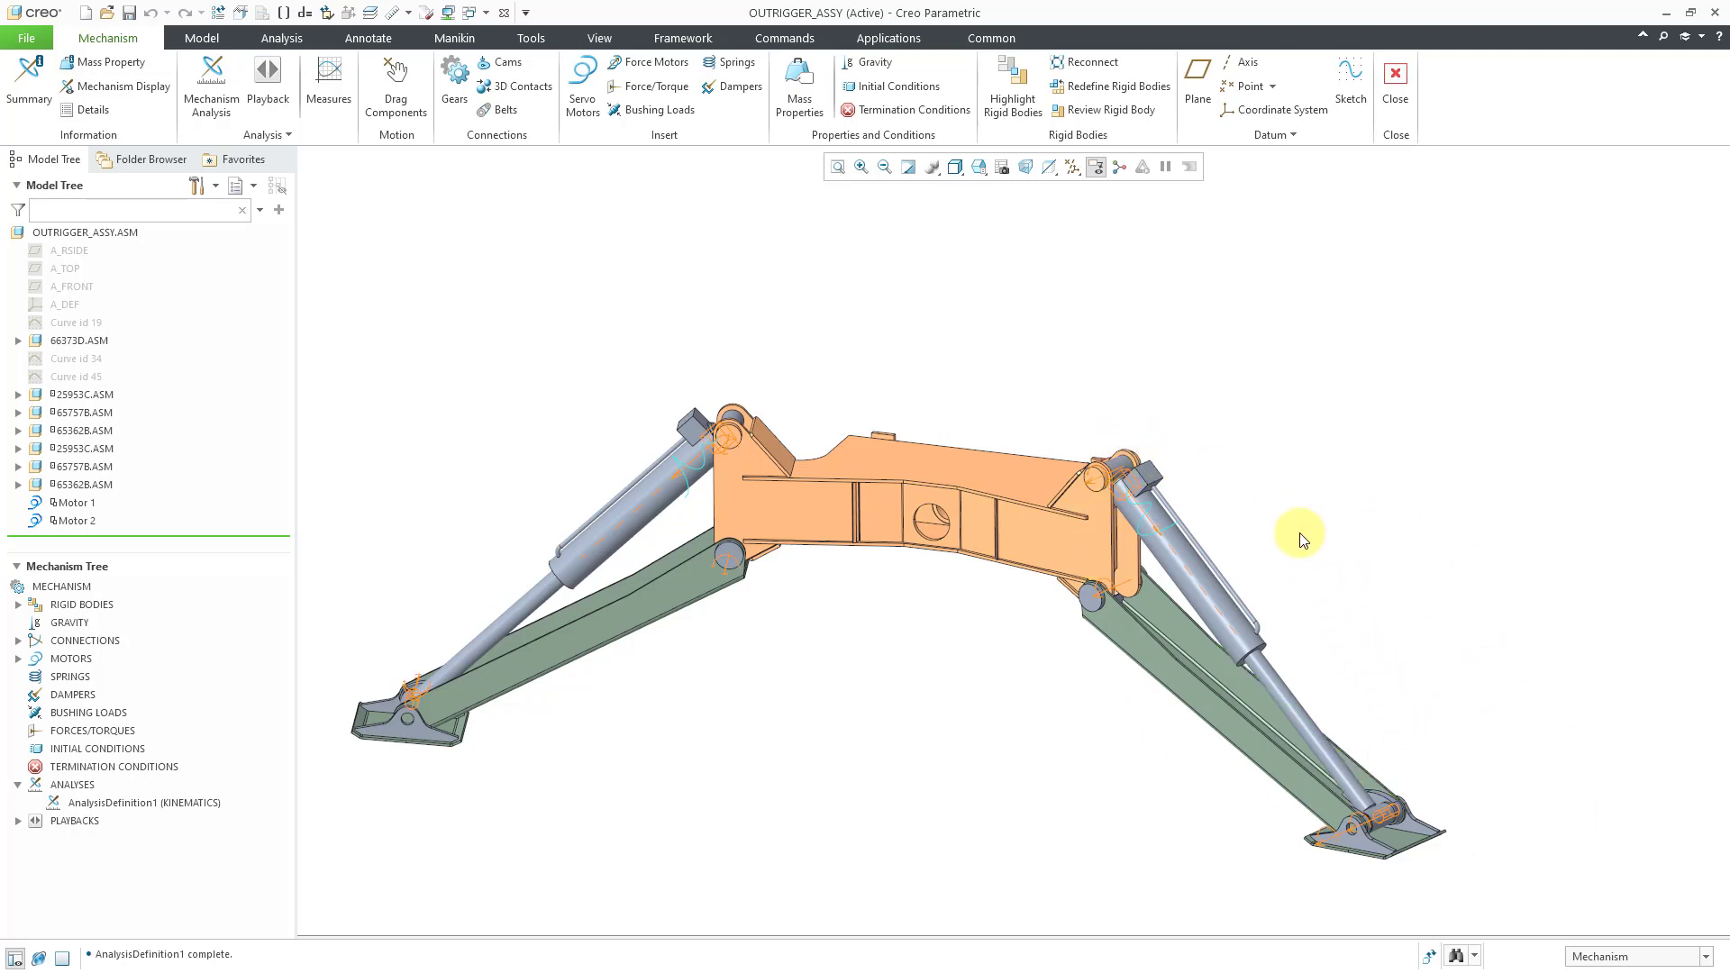
Rerun AnalysisDefinition1, overwriting the result set in session, and evaluate the DOF and REDUNDANCIES measures for it again
click(121, 801)
click(130, 744)
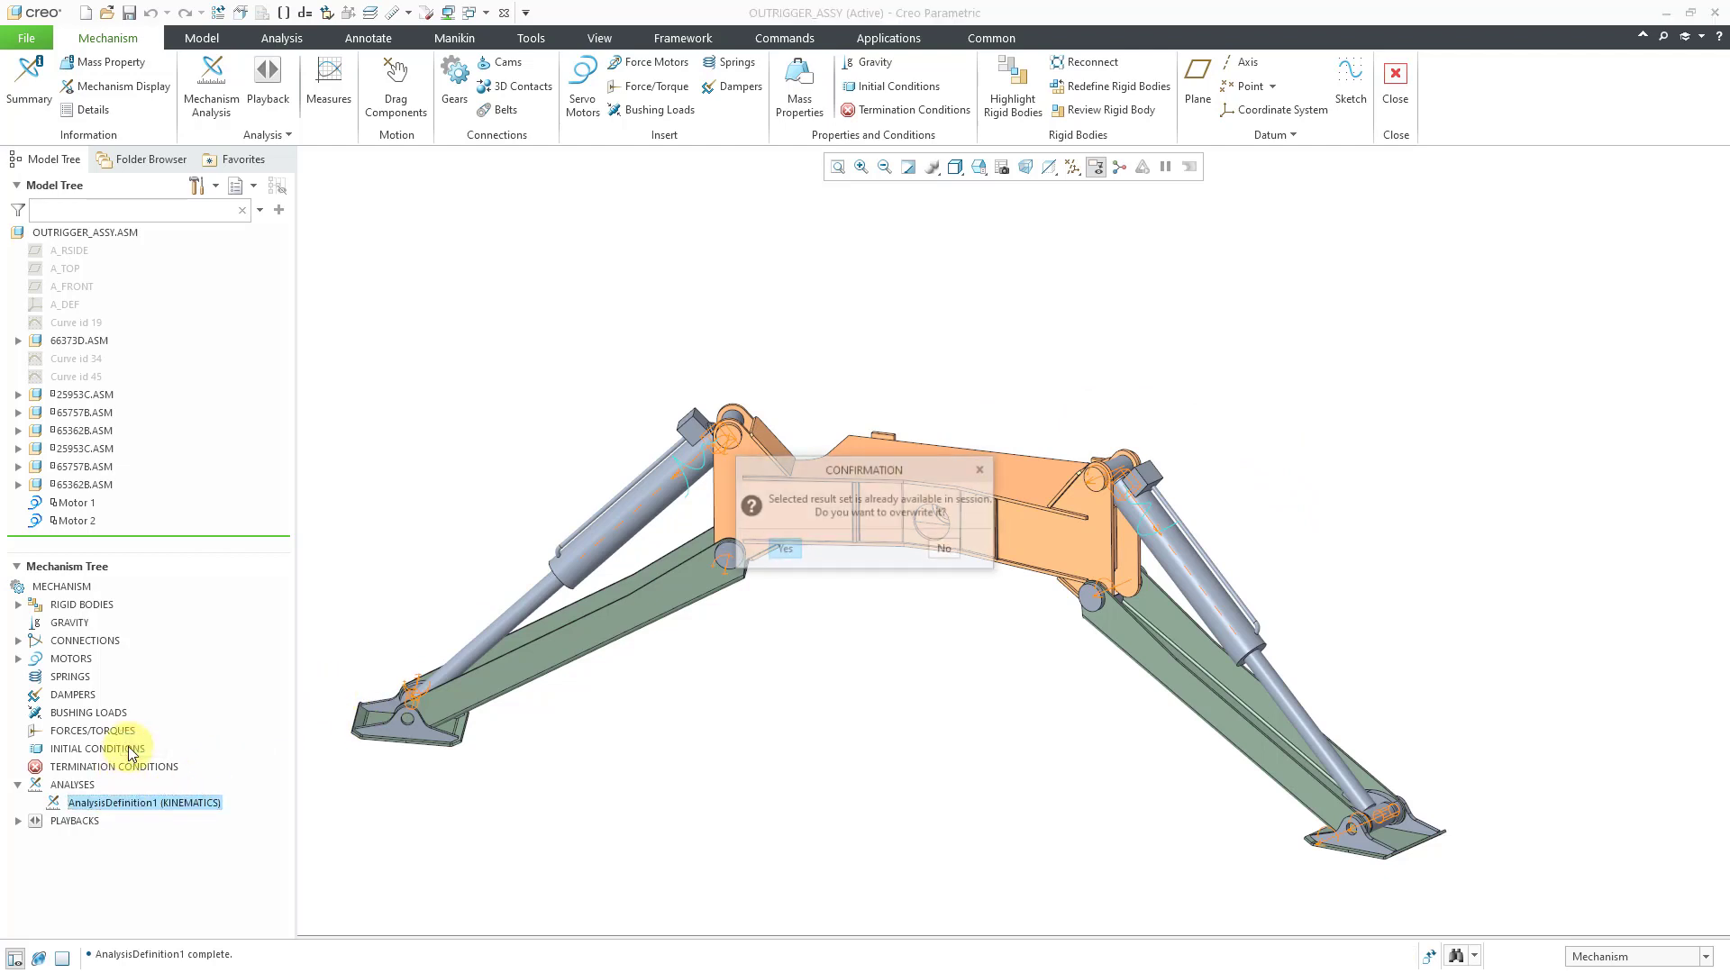
click(784, 549)
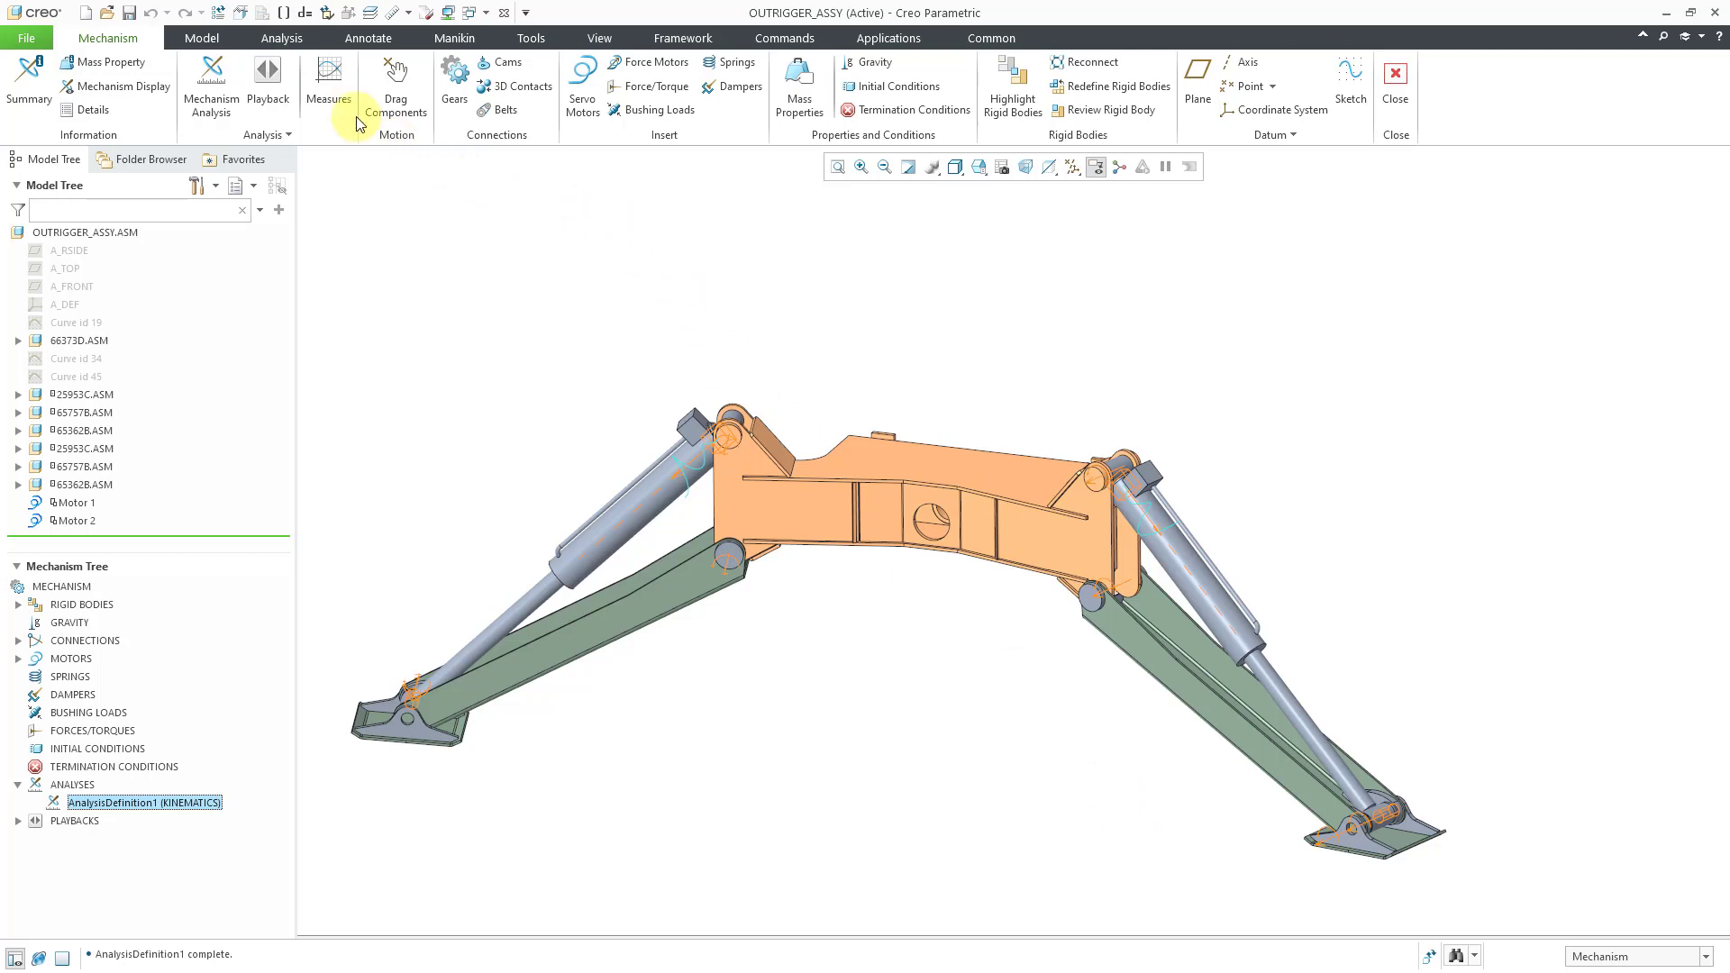
click(327, 97)
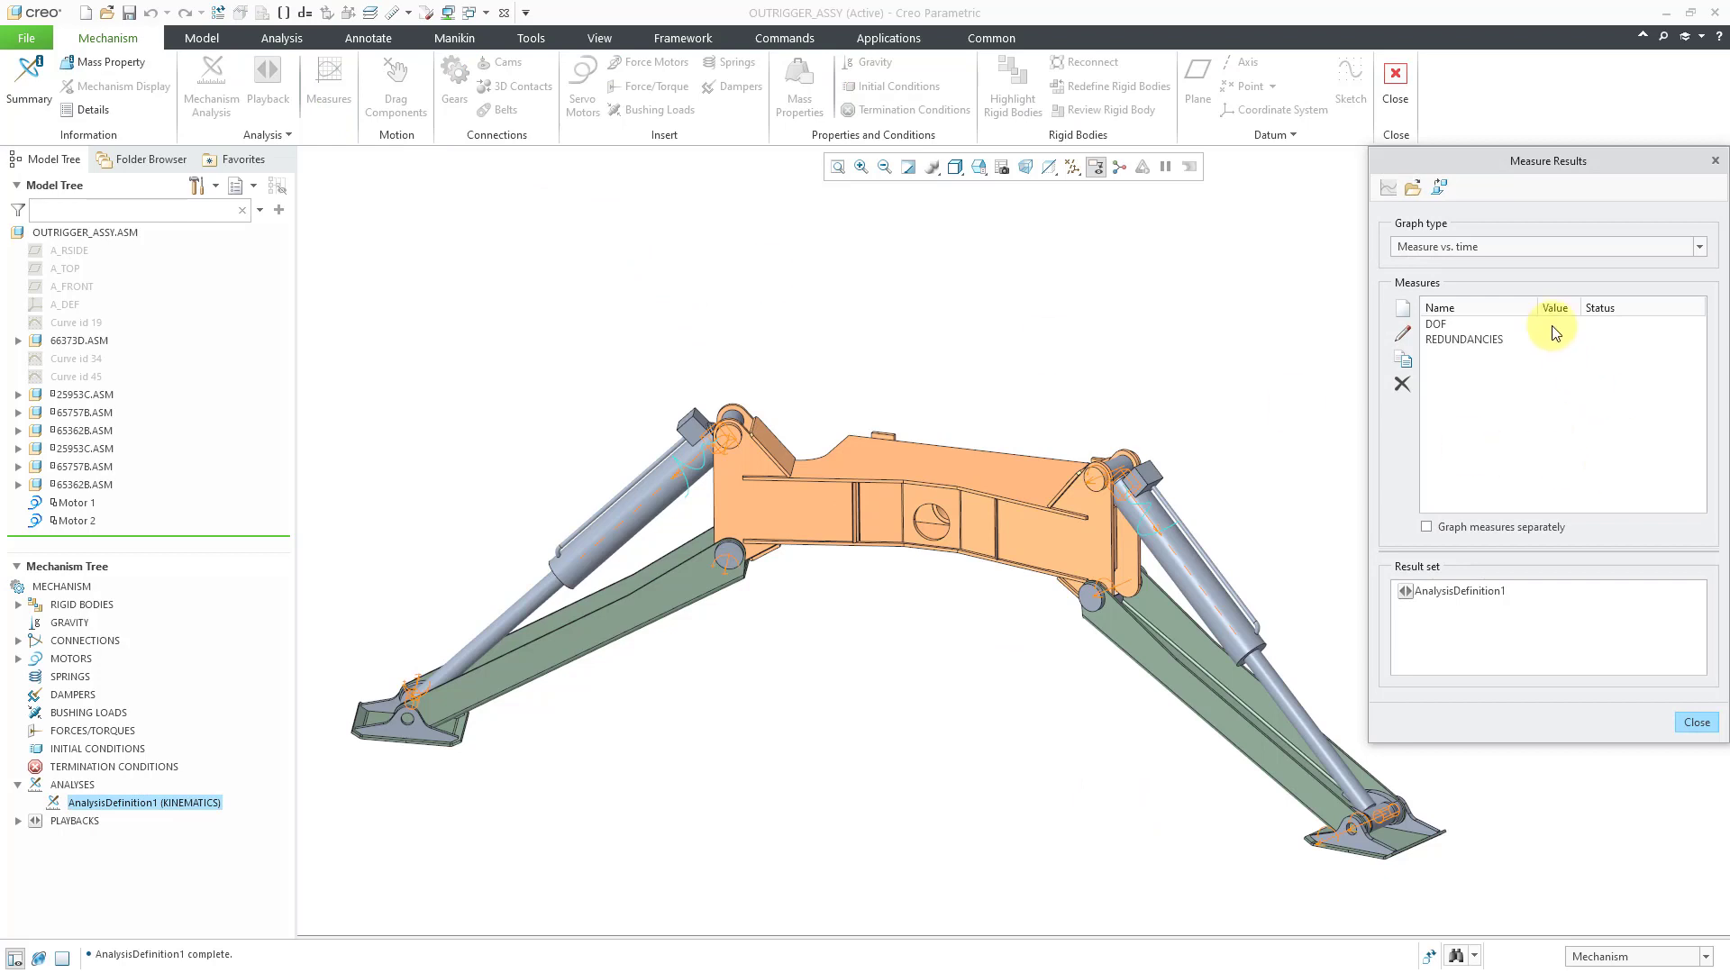
click(1474, 595)
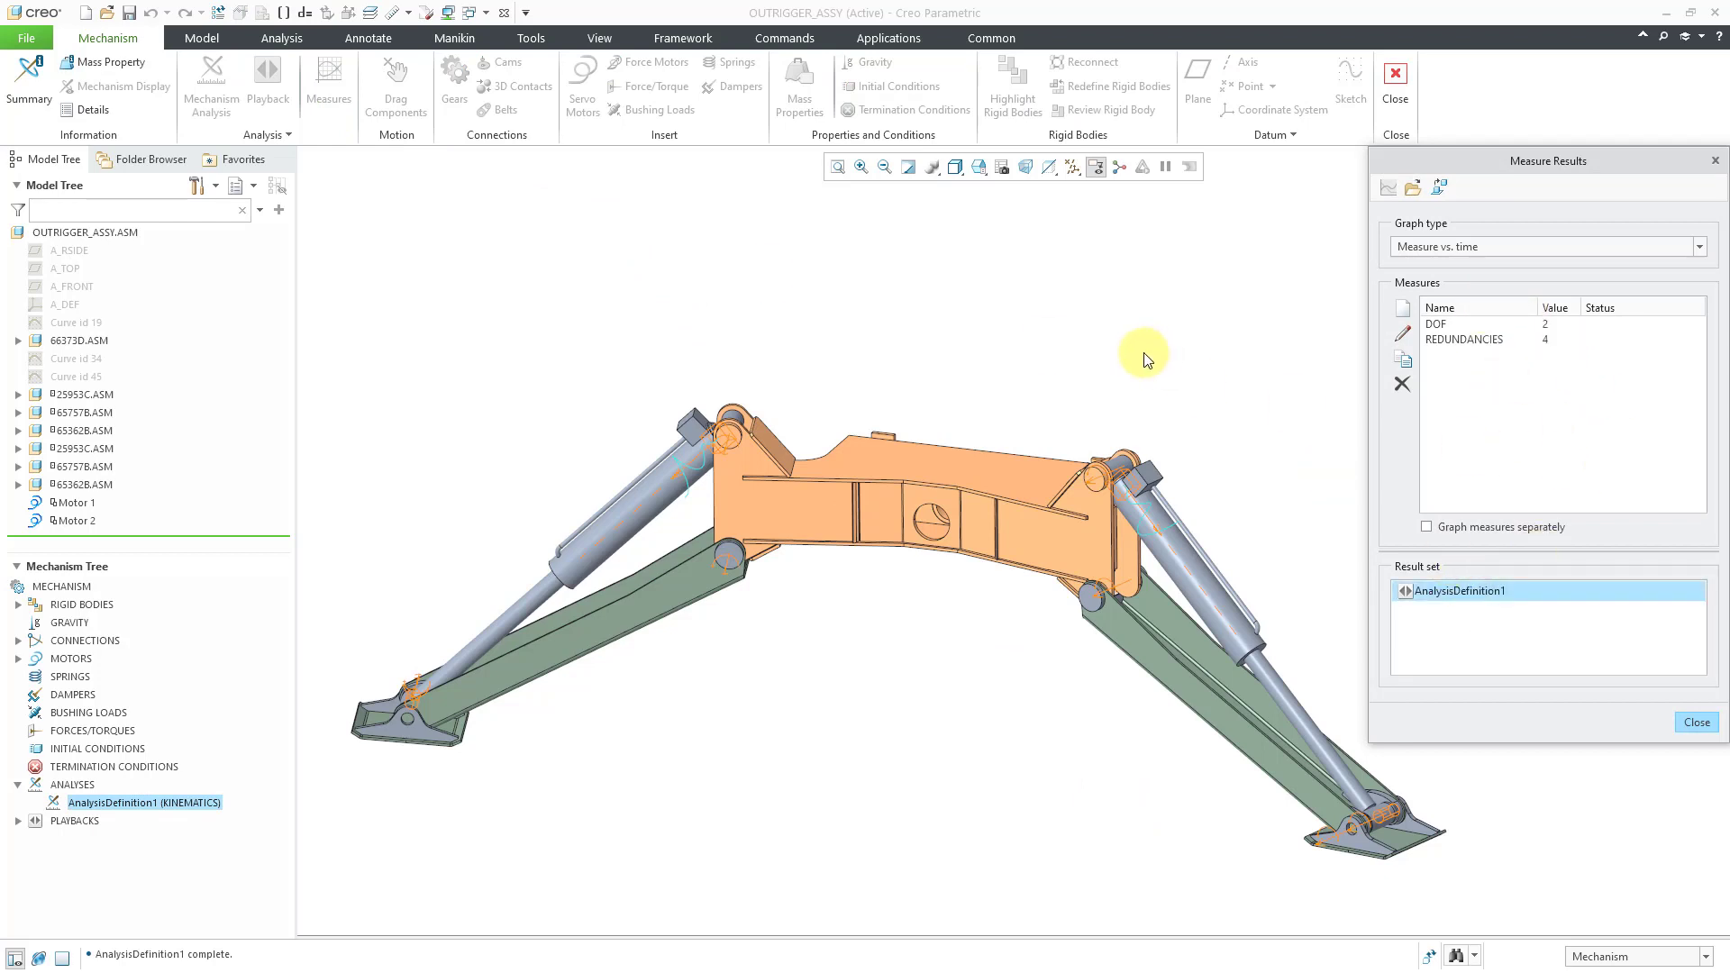